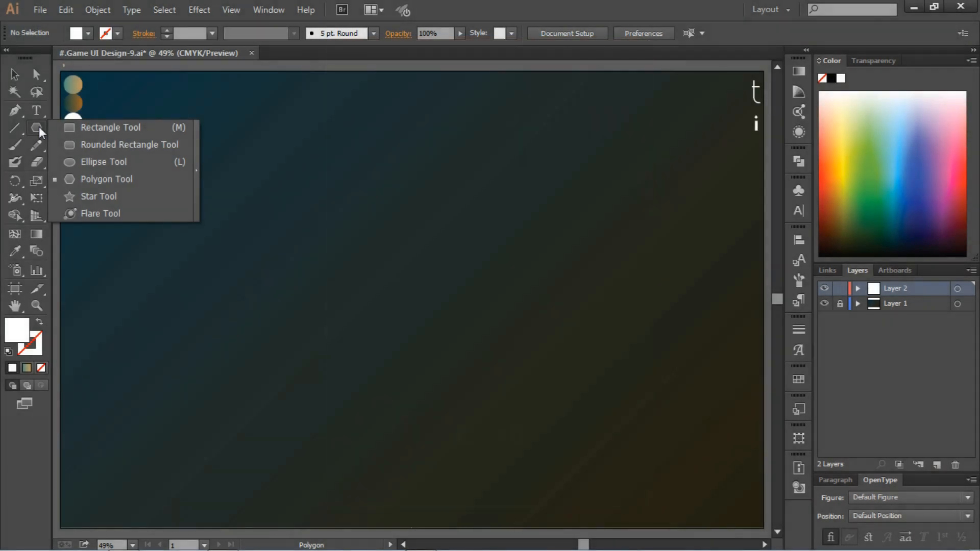
# Step: Draw a white rectangle about 669 × 959 px and centre it horizontally and vertically on the artboard
pyautogui.click(81, 128)
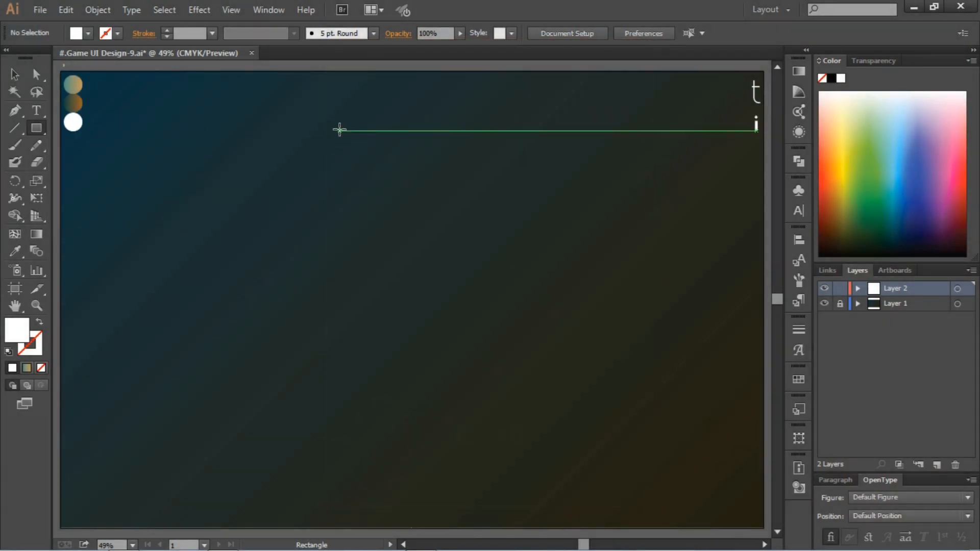
pyautogui.moveTo(339, 132); pyautogui.dragTo(575, 468)
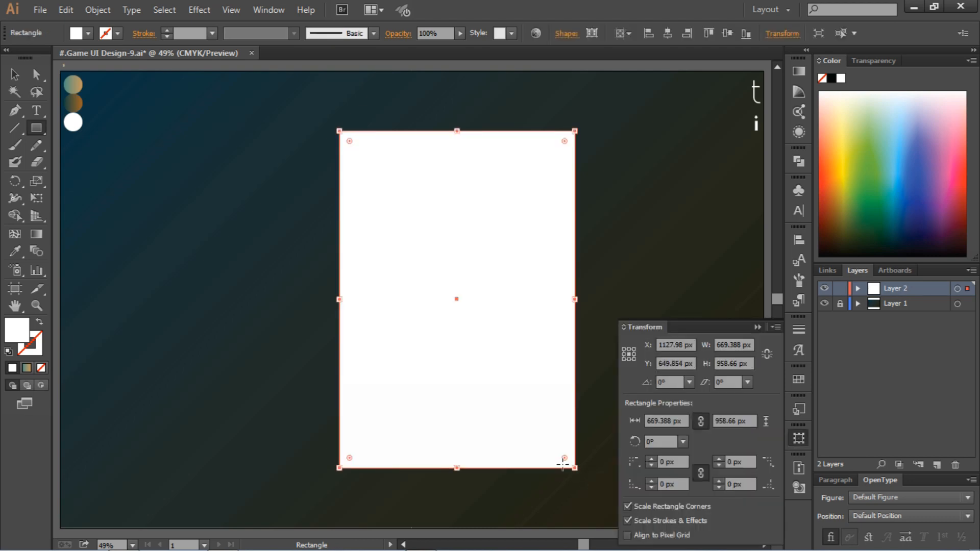
pyautogui.click(667, 34)
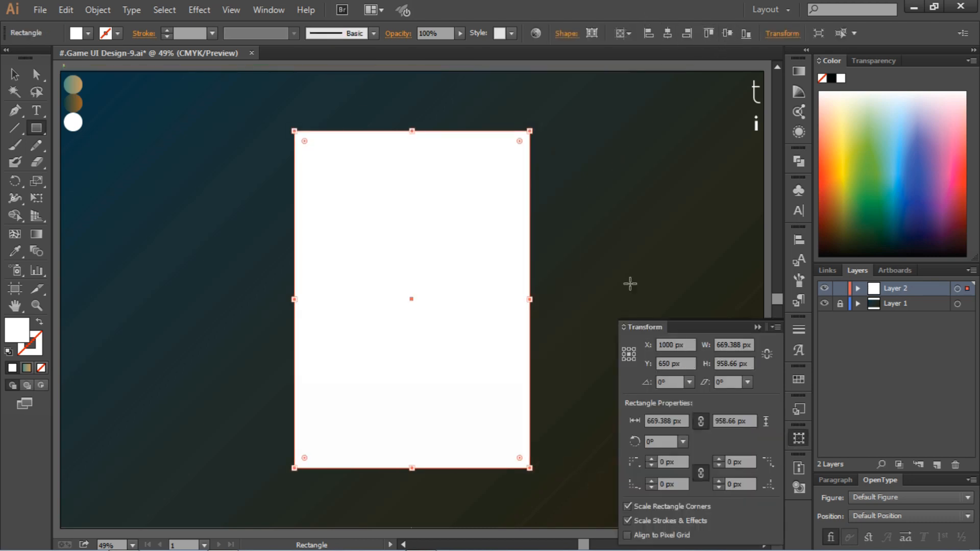
pyautogui.click(758, 328)
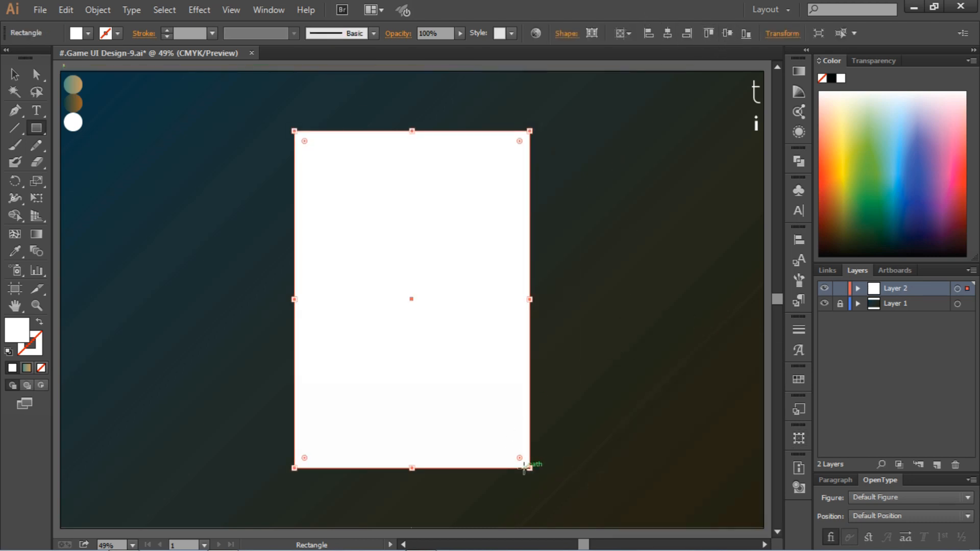
# Step: Enlarge the white rectangle to about 706 × 1022 px and centre it on the artboard again
pyautogui.moveTo(530, 468); pyautogui.dragTo(543, 490)
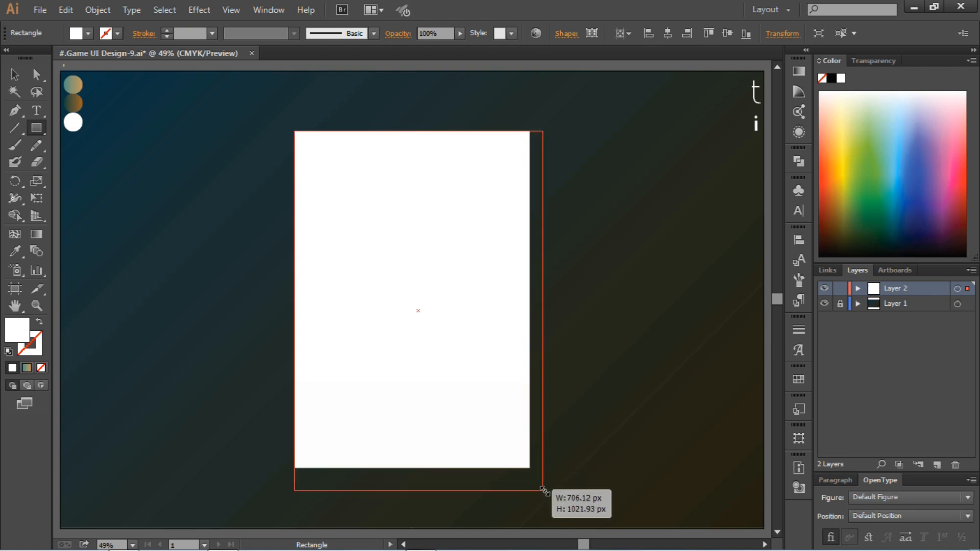
pyautogui.click(668, 33)
pyautogui.click(727, 33)
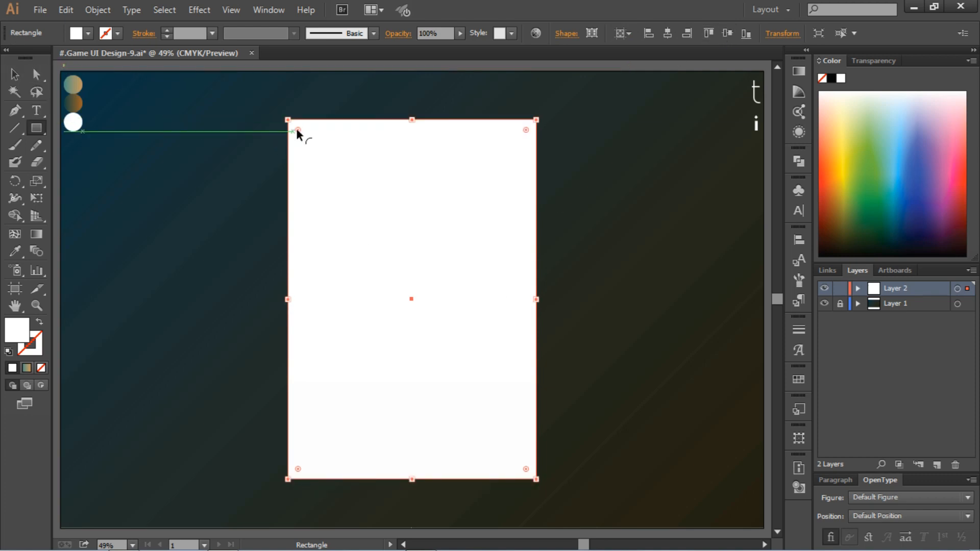
# Step: Round all four corners of the rectangle to a radius of about 31.5 px
pyautogui.moveTo(296, 128); pyautogui.dragTo(299, 132)
pyautogui.click(14, 74)
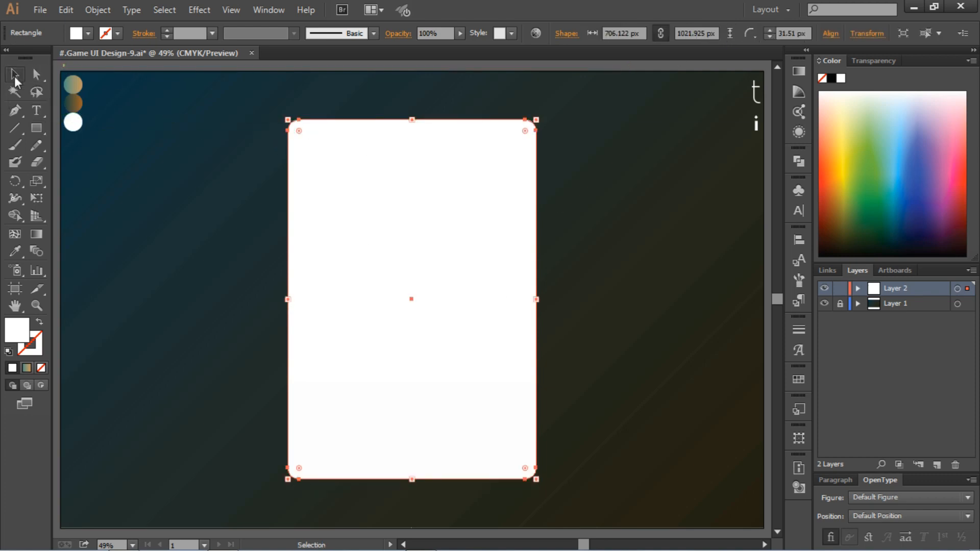
pyautogui.click(214, 237)
# Step: Fill the rounded rectangle with the teal-to-orange gradient sampled from the uppermost colour circle
pyautogui.click(335, 256)
pyautogui.click(15, 251)
pyautogui.click(77, 85)
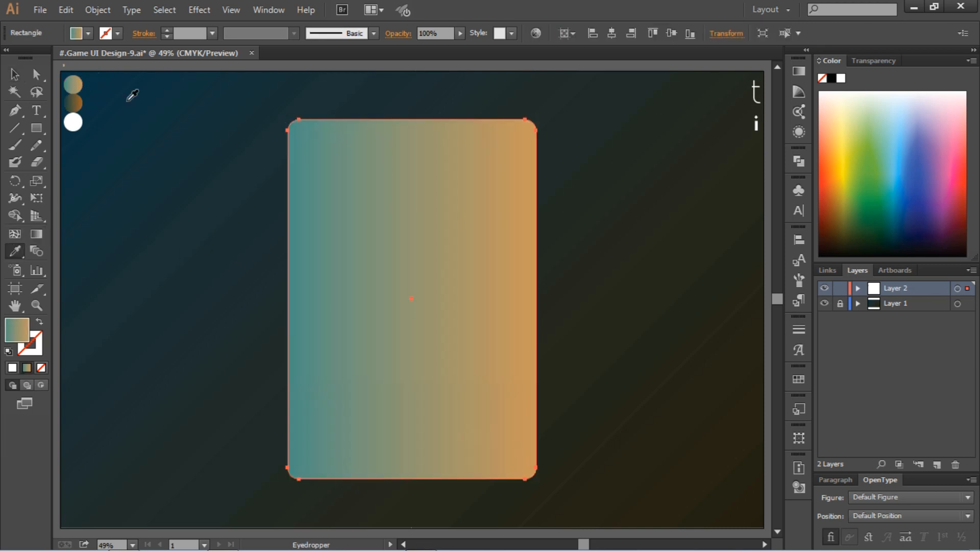
# Step: Inspect both colour stops of the rectangle's linear gradient and set its angle to 90°
pyautogui.click(800, 71)
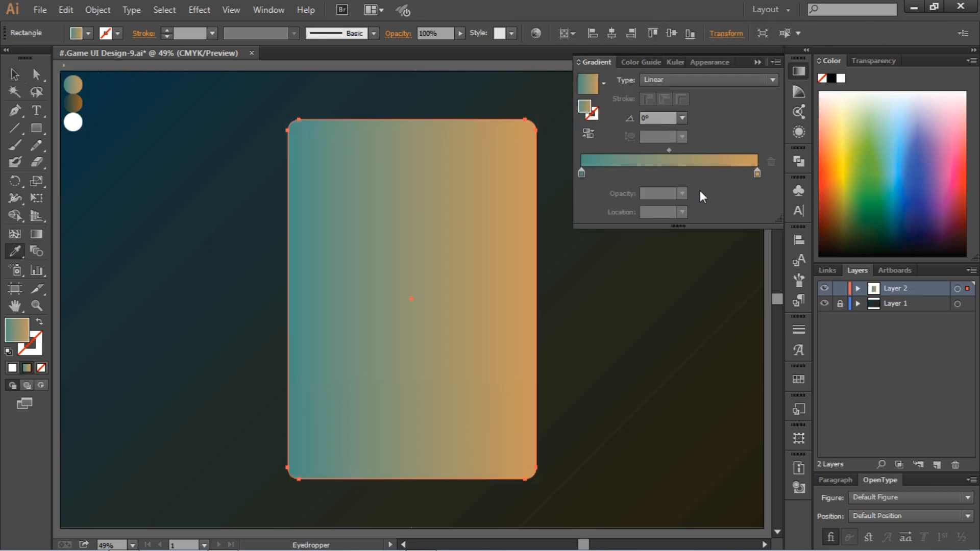
pyautogui.doubleClick(582, 174)
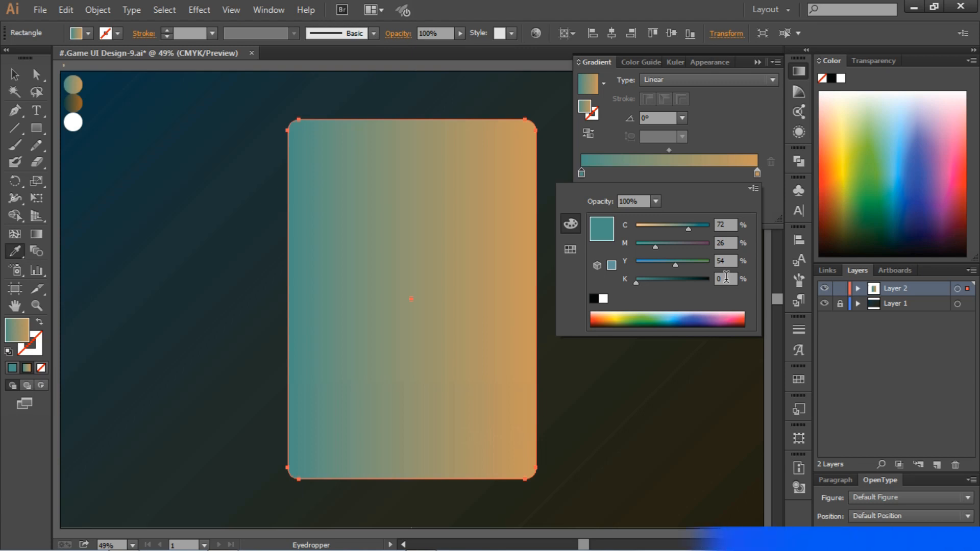
pyautogui.doubleClick(758, 173)
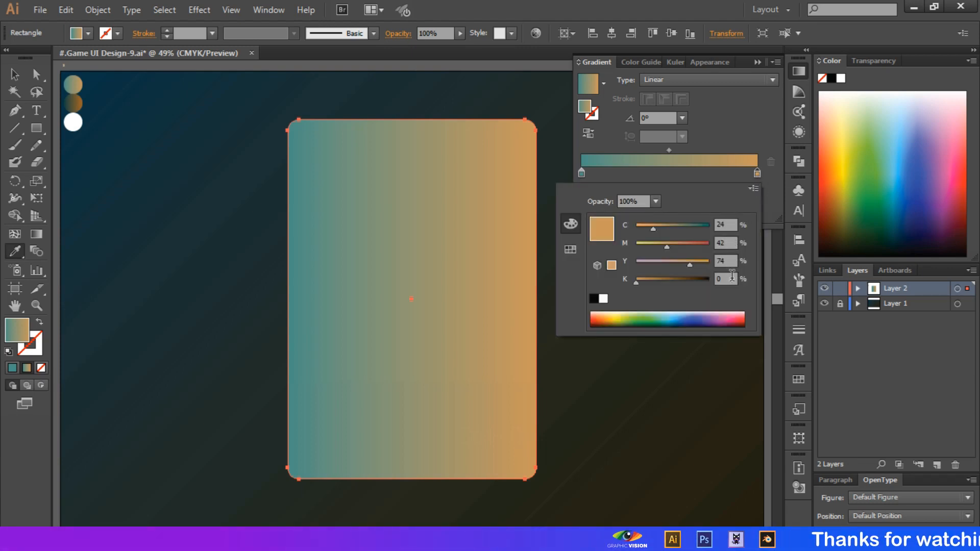
pyautogui.click(683, 119)
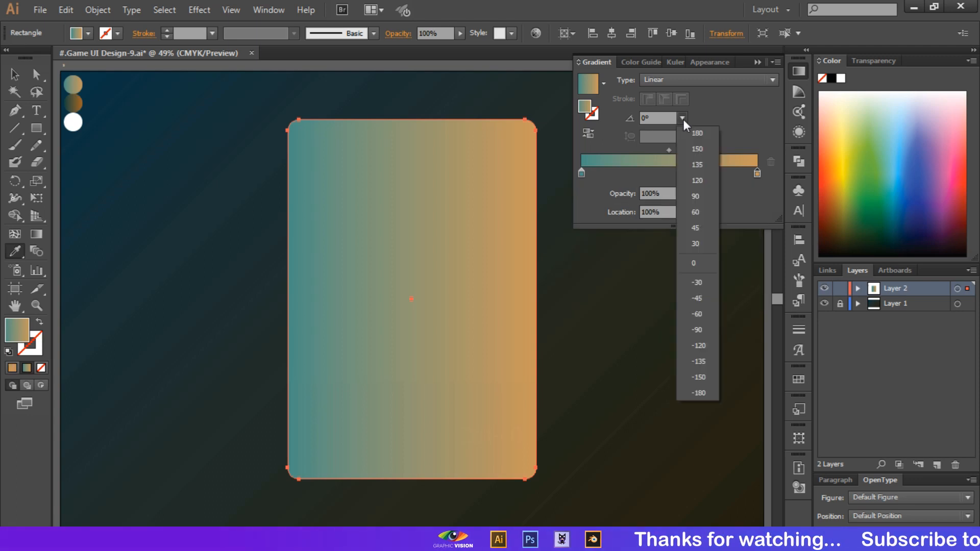
pyautogui.click(693, 201)
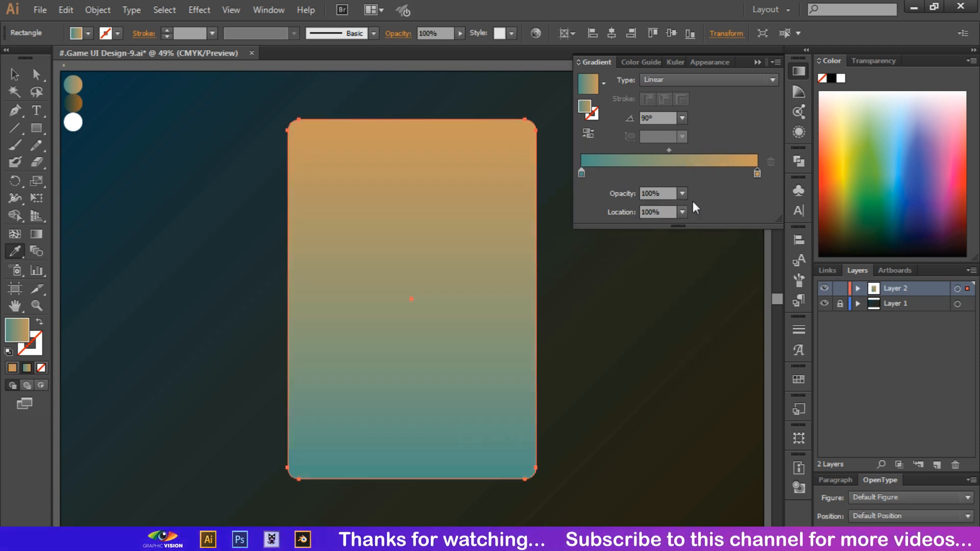
pyautogui.click(757, 62)
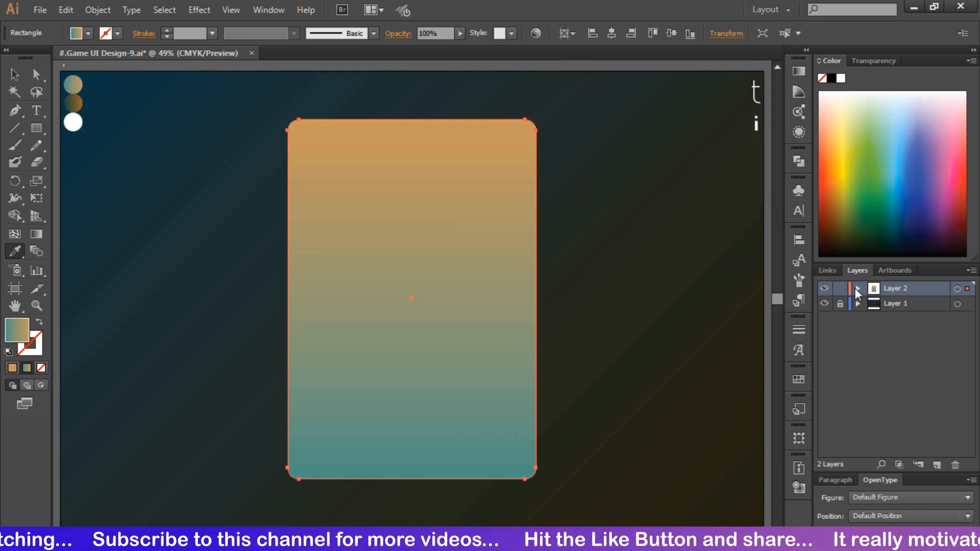
# Step: Review the objects inside Layer 2 and deselect the rounded rectangle
pyautogui.click(856, 289)
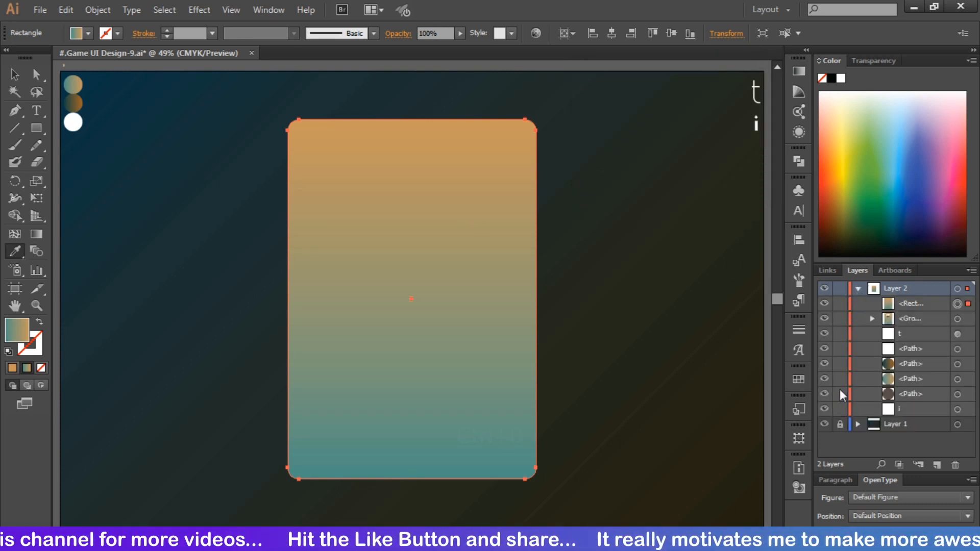
pyautogui.hotkey('ctrl', 'shift', 'a')
pyautogui.click(858, 288)
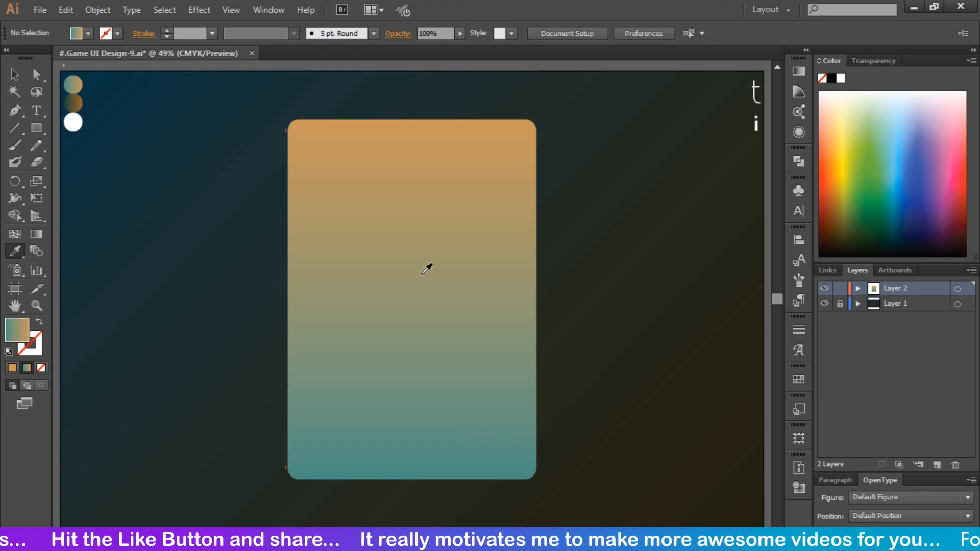
pyautogui.click(14, 74)
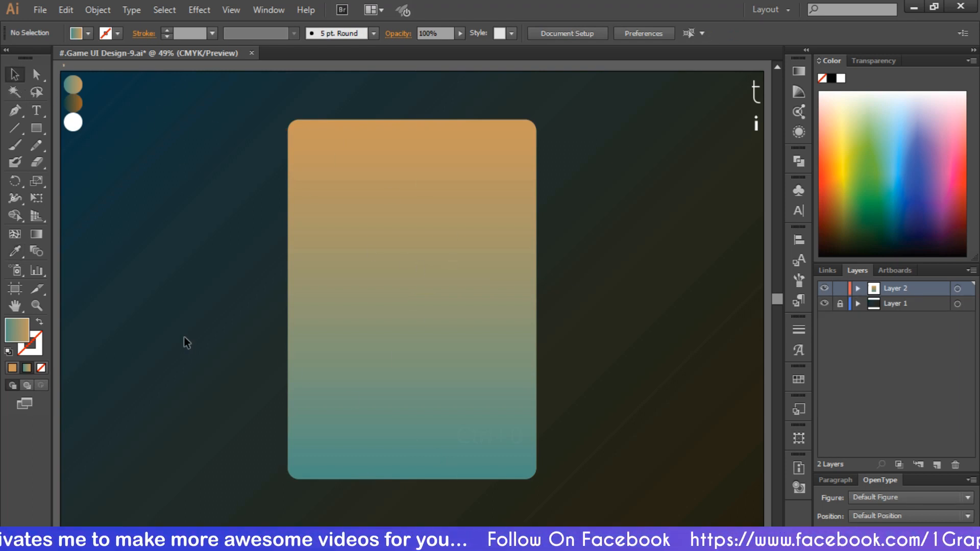
# Step: Add the two-line centred text "GAME UI" / "DESIGN" in capitals on the gradient card
pyautogui.click(36, 110)
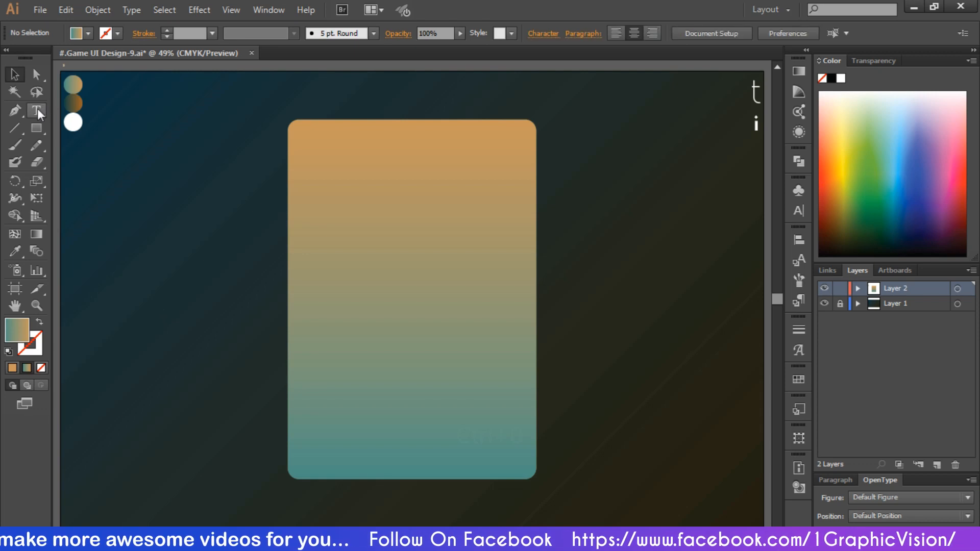
pyautogui.click(374, 266)
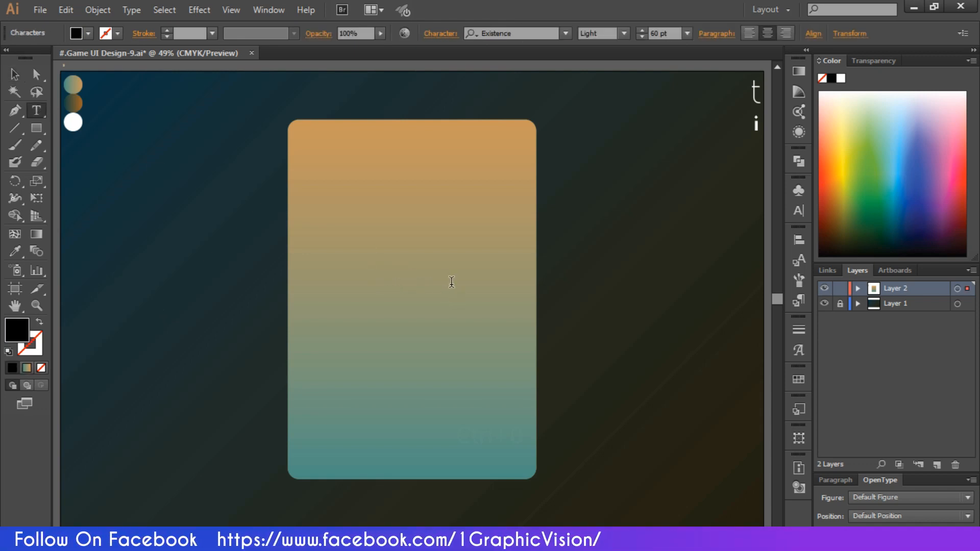
pyautogui.press('capslock')
pyautogui.write('GA')
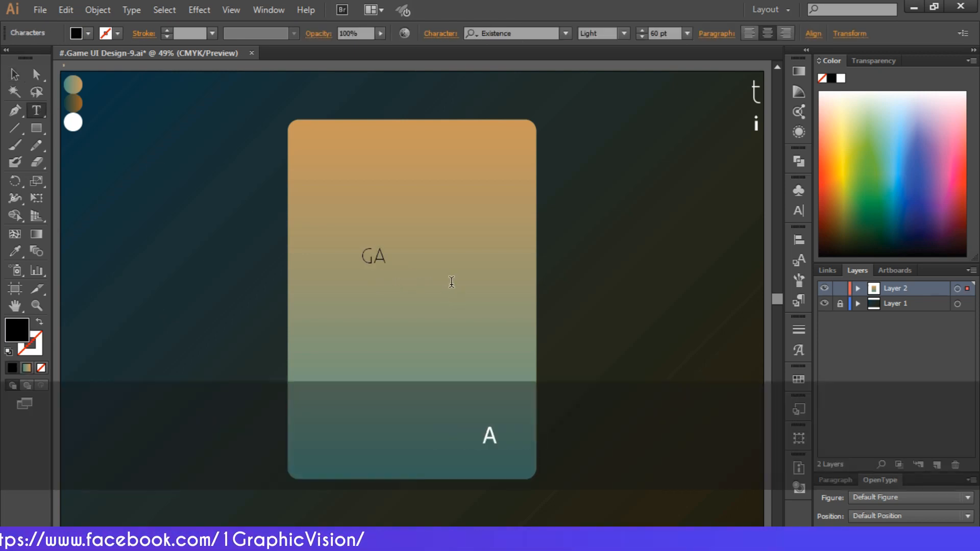
pyautogui.write('ME UI')
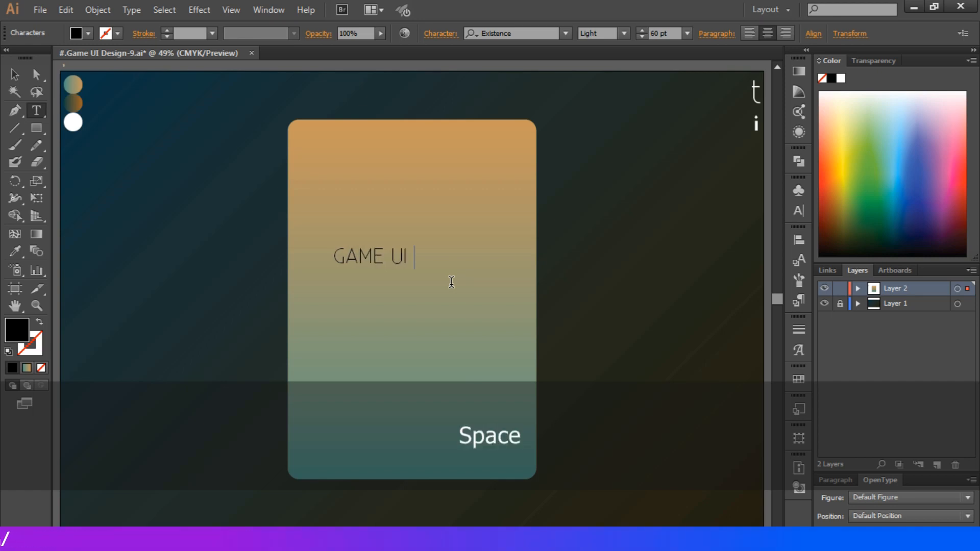
pyautogui.press('BackSpace')
pyautogui.press('Return')
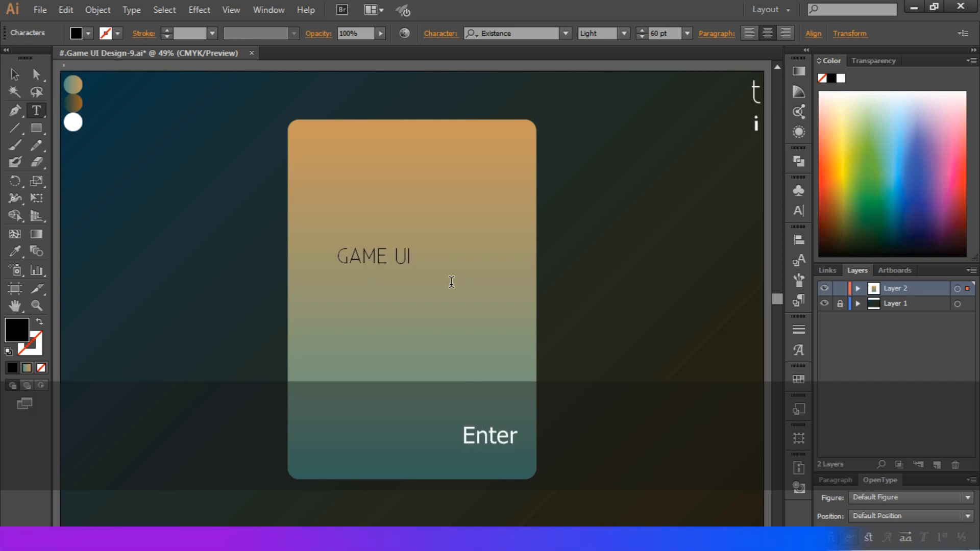
pyautogui.write('DESIGN')
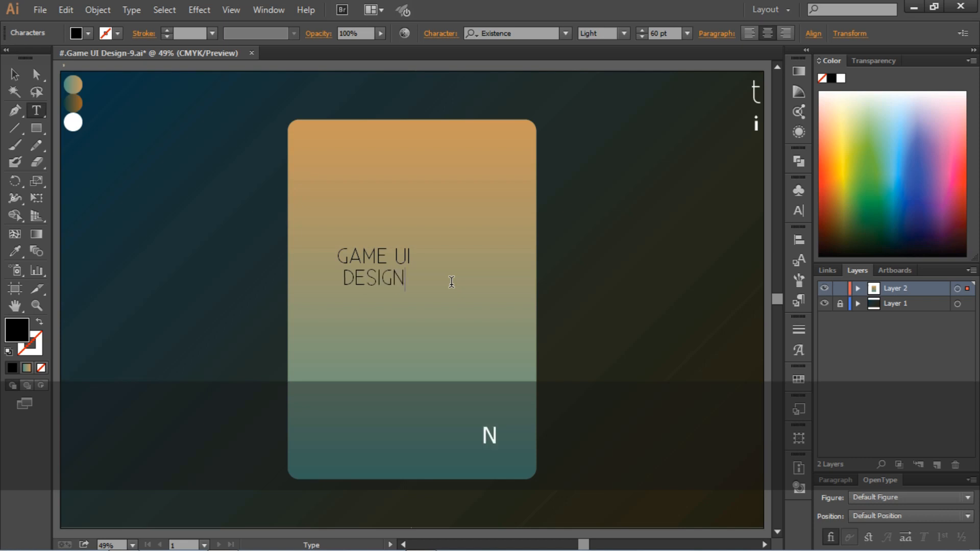
pyautogui.press('capslock')
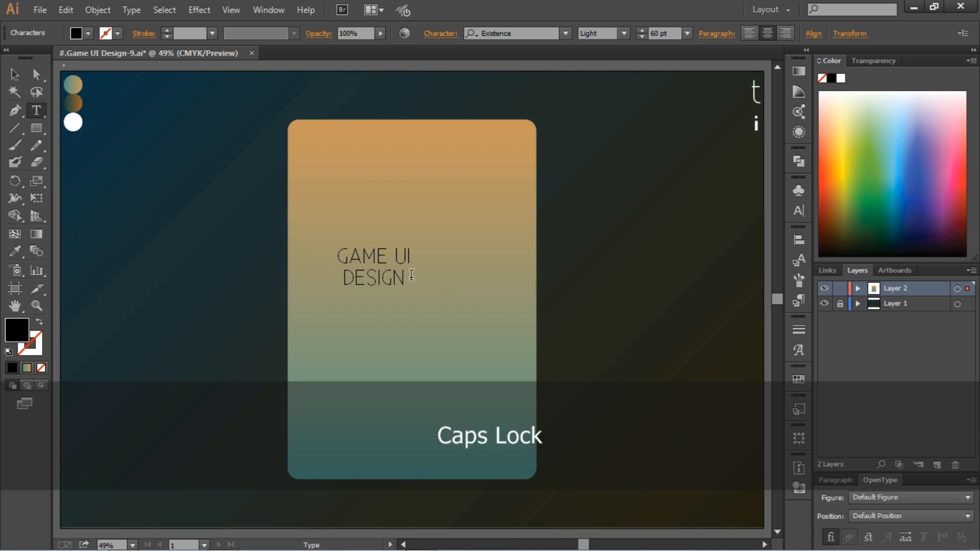
# Step: Apply the white 91.67 pt style of the sample letter "t" to the title and move it to the card's upper part
pyautogui.moveTo(411, 275); pyautogui.dragTo(291, 253)
pyautogui.click(19, 253)
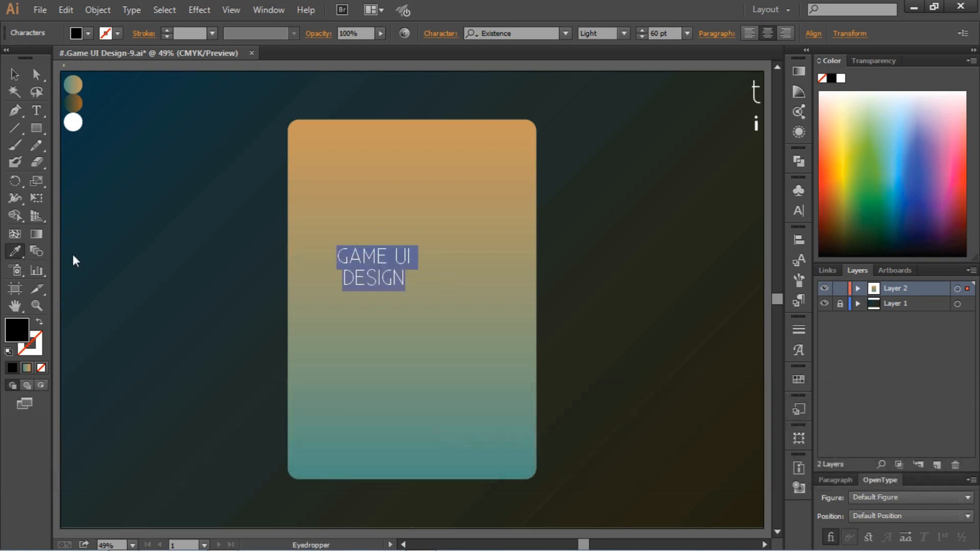
pyautogui.click(757, 95)
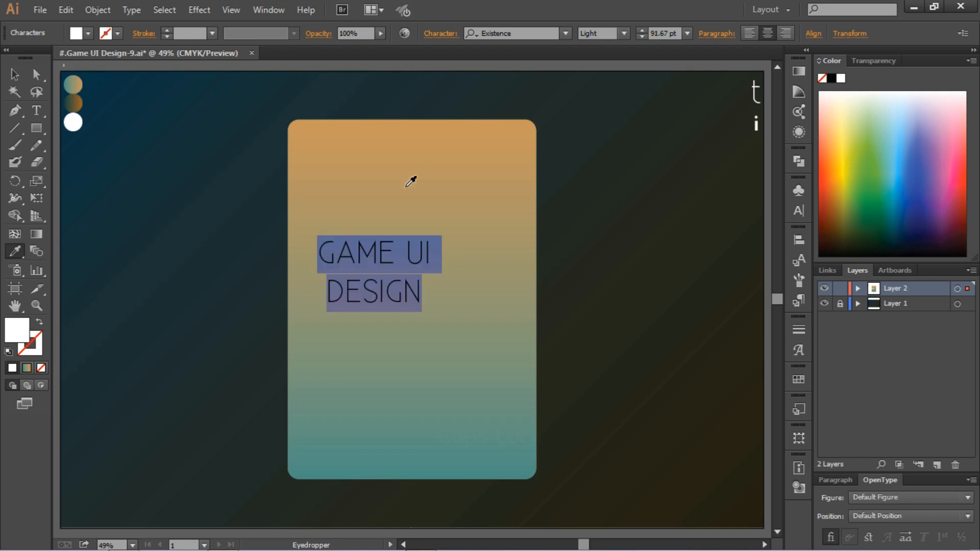
pyautogui.click(14, 74)
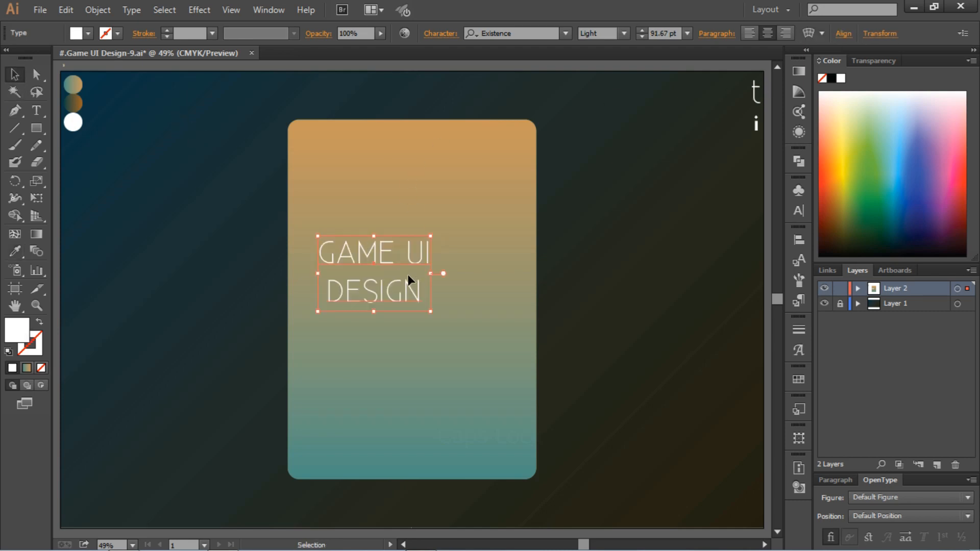
pyautogui.moveTo(410, 285); pyautogui.dragTo(461, 224)
# Step: Insert spaces between the letters of the word "DESIGN" in the title's second line
pyautogui.press('t')
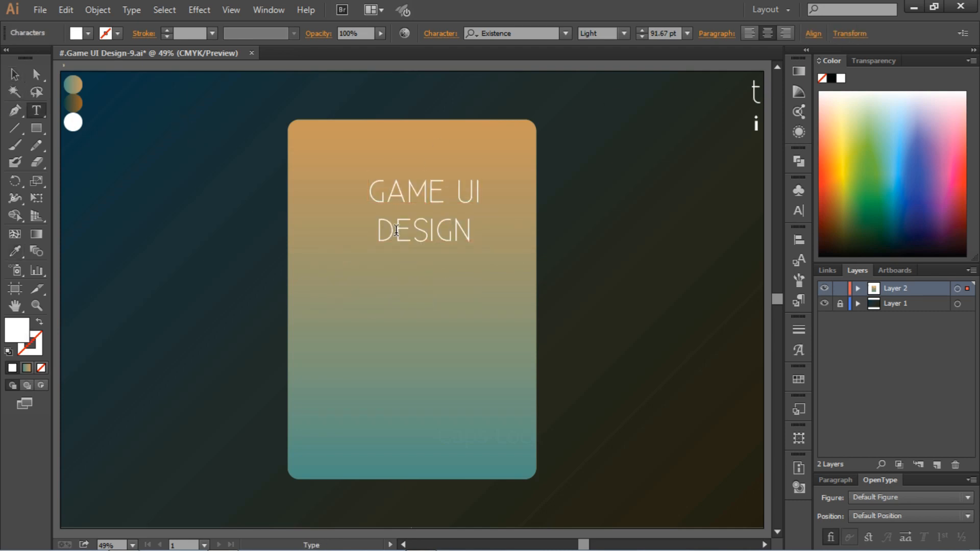
pyautogui.press('Right')
pyautogui.press('Right')
pyautogui.press('Right')
pyautogui.press('space')
pyautogui.press('Right')
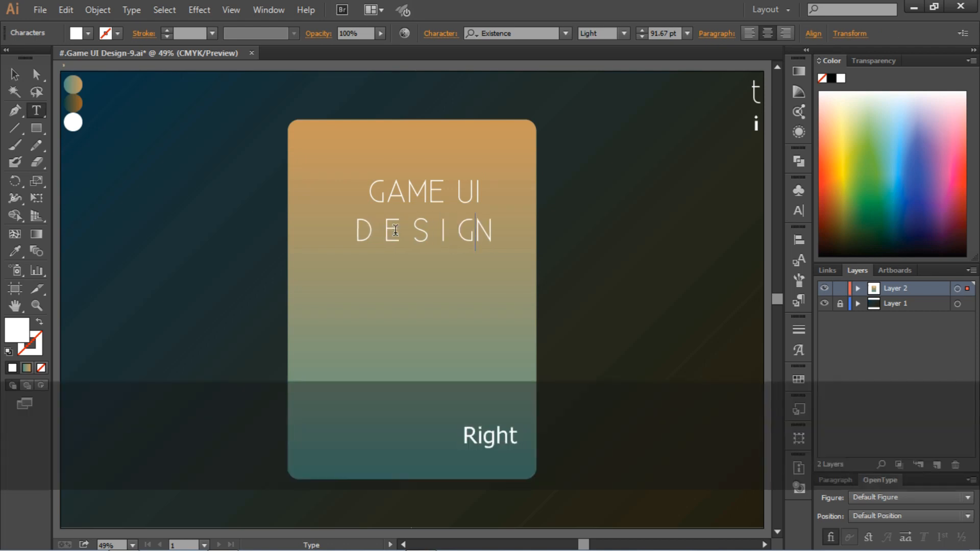
# Step: Set the font size of the spaced "D E S I G N" line to 70 pt
pyautogui.moveTo(498, 232); pyautogui.dragTo(349, 233)
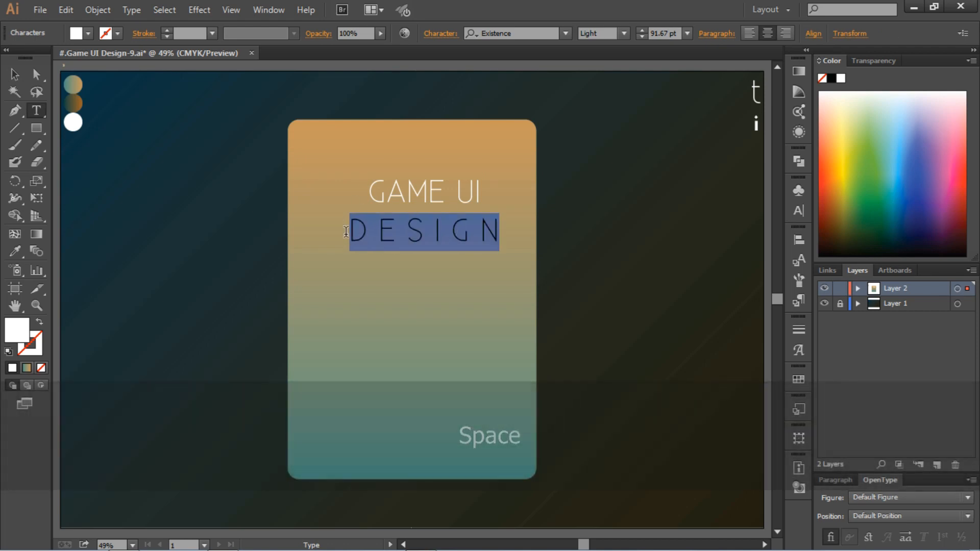
pyautogui.click(688, 34)
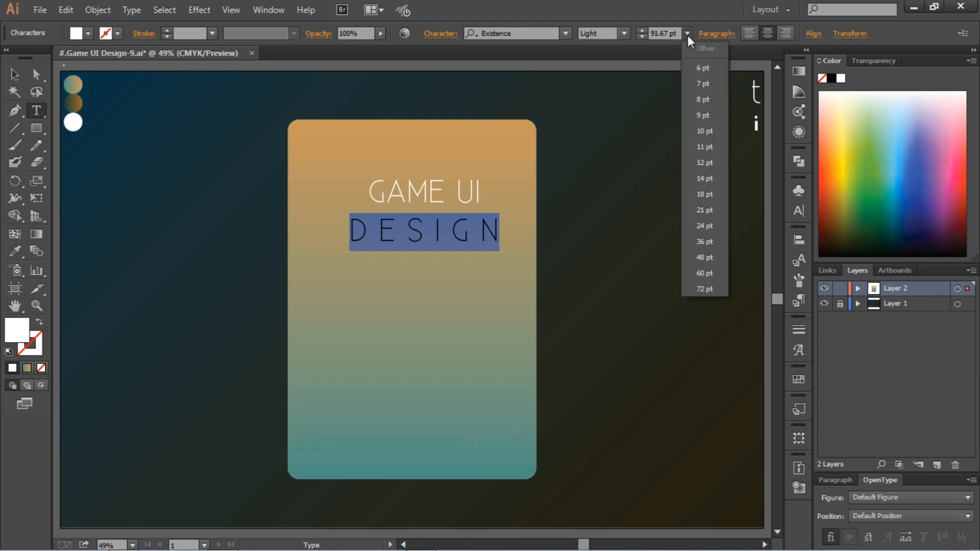
pyautogui.click(705, 289)
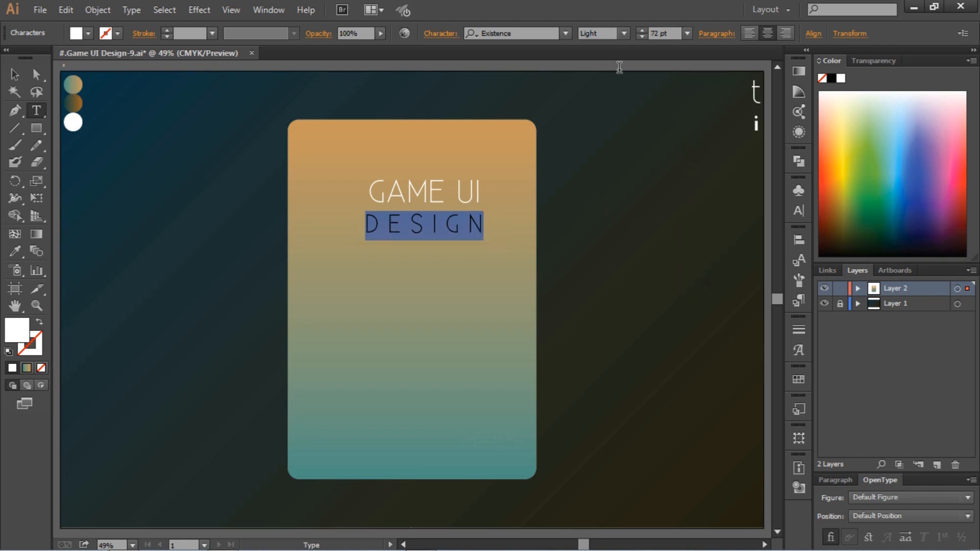
pyautogui.click(673, 34)
pyautogui.scroll(-2, 673, 34)
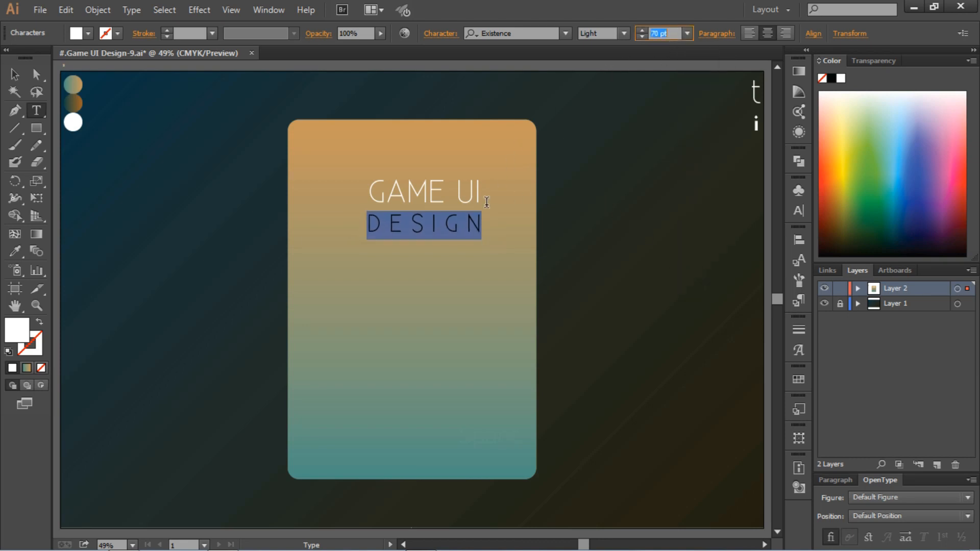
# Step: Centre the "GAME UI" / "DESIGN" title horizontally on the artboard and move it slightly higher on the card
pyautogui.click(15, 74)
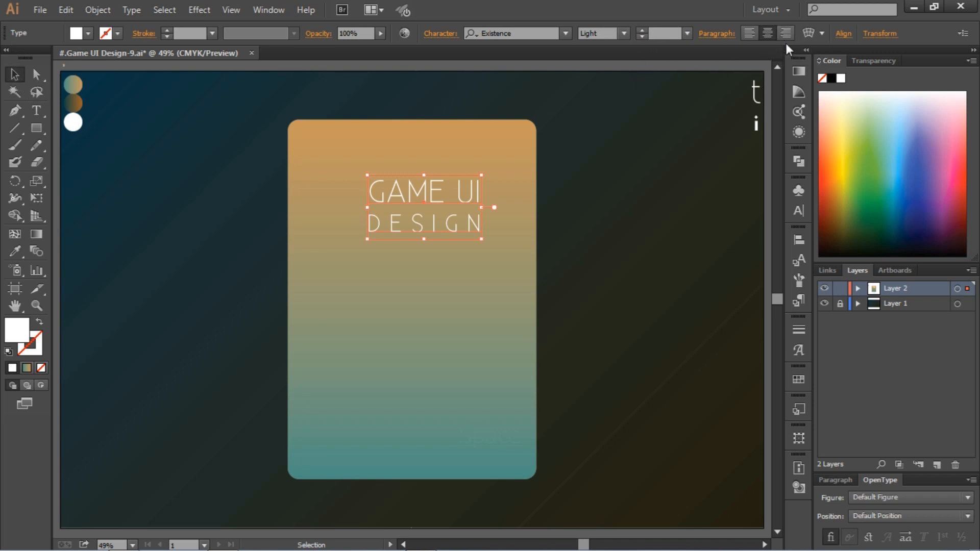
pyautogui.click(799, 240)
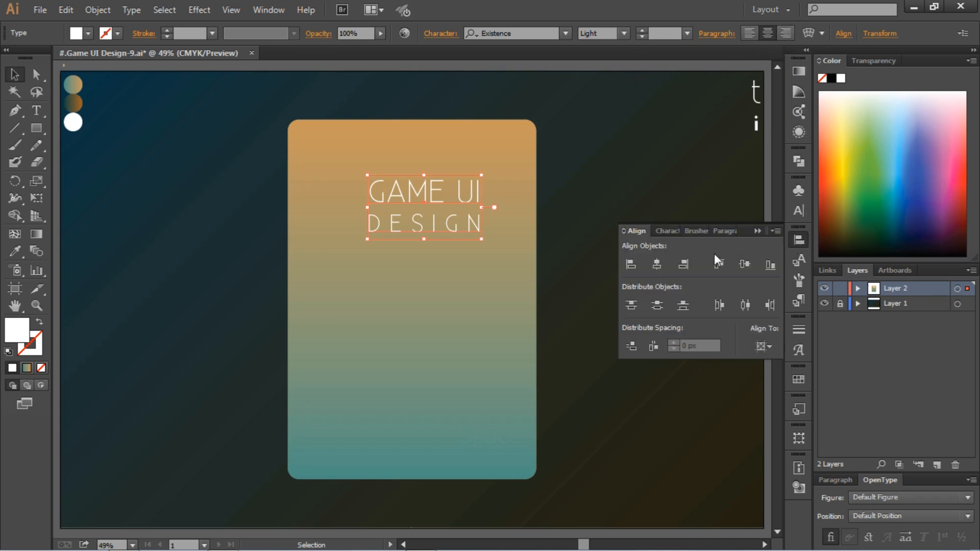
pyautogui.click(657, 264)
pyautogui.click(677, 218)
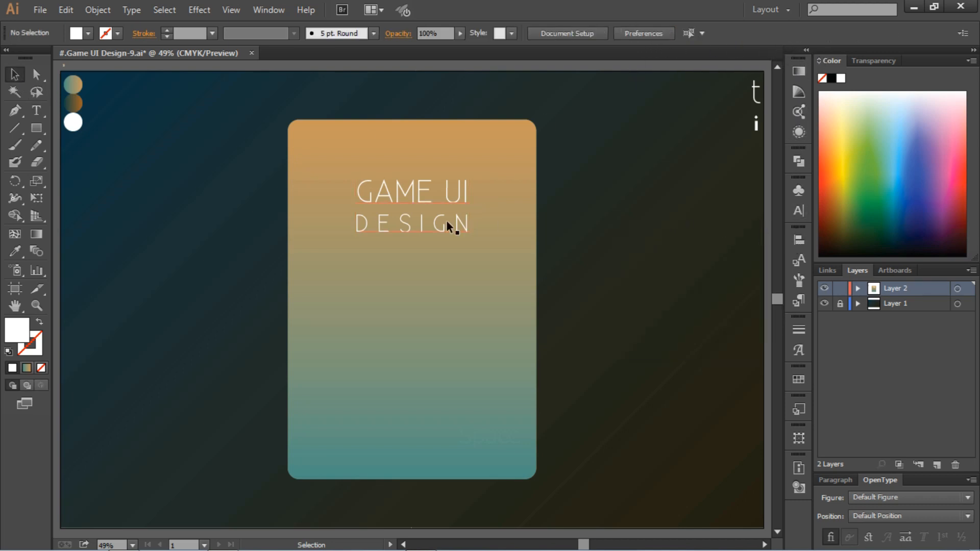
pyautogui.moveTo(442, 195); pyautogui.dragTo(440, 181)
pyautogui.click(617, 251)
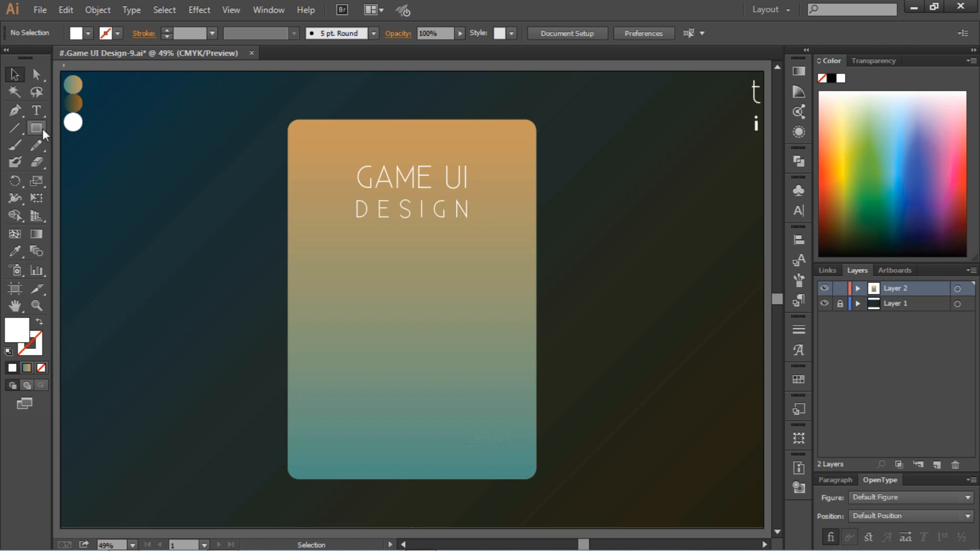
# Step: Draw a white six-sided polygon with a 75 px radius and centre it on the card just below the title
pyautogui.moveTo(41, 128); pyautogui.dragTo(97, 181)
pyautogui.click(418, 313)
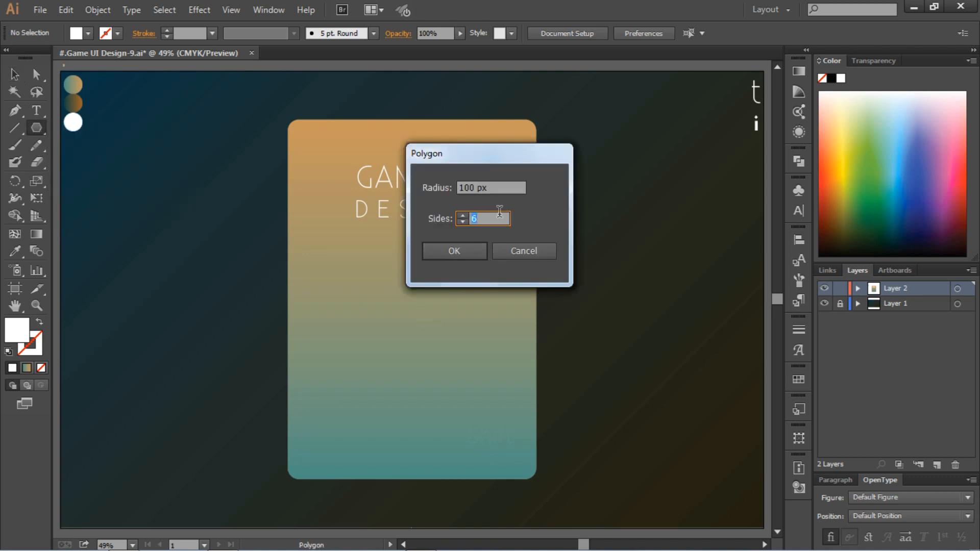
pyautogui.click(474, 188)
pyautogui.moveTo(475, 187); pyautogui.dragTo(445, 188)
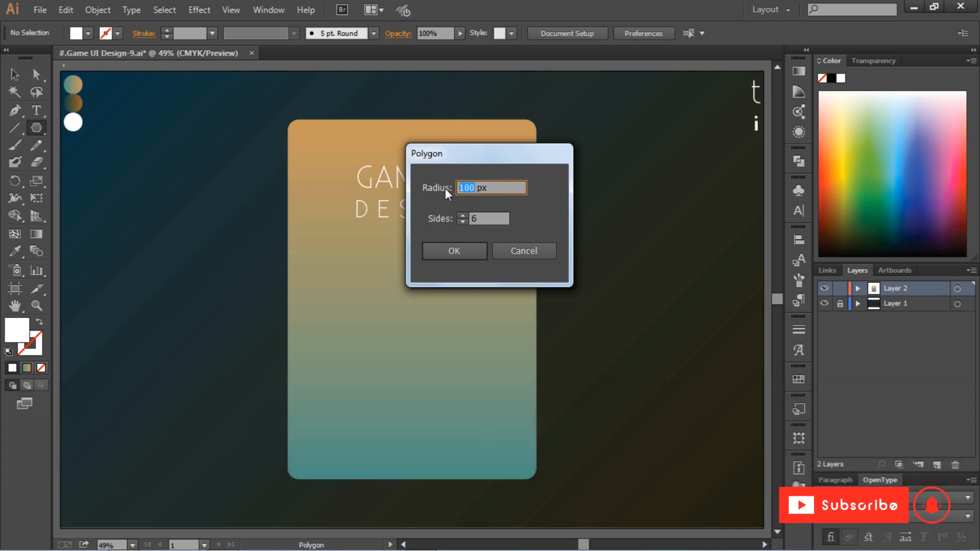
pyautogui.write('75')
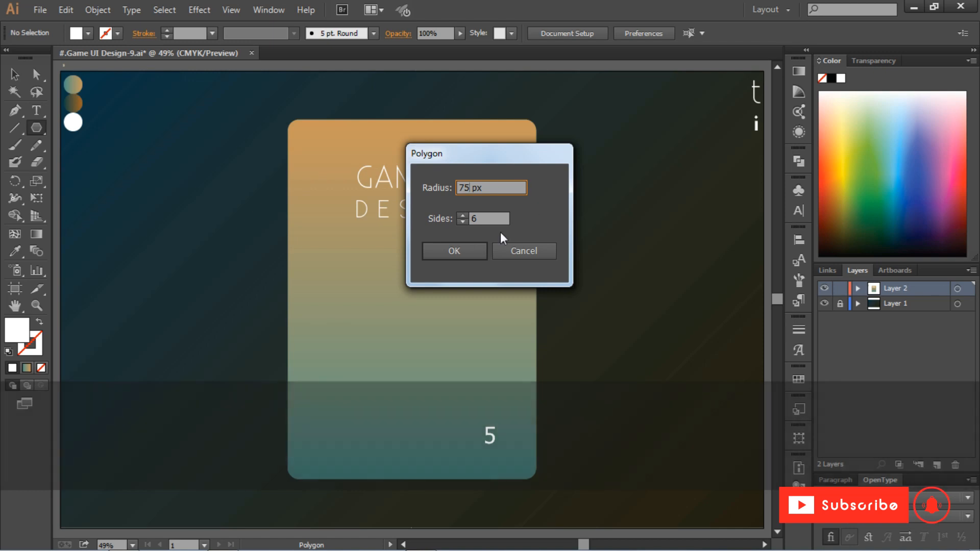
pyautogui.click(465, 249)
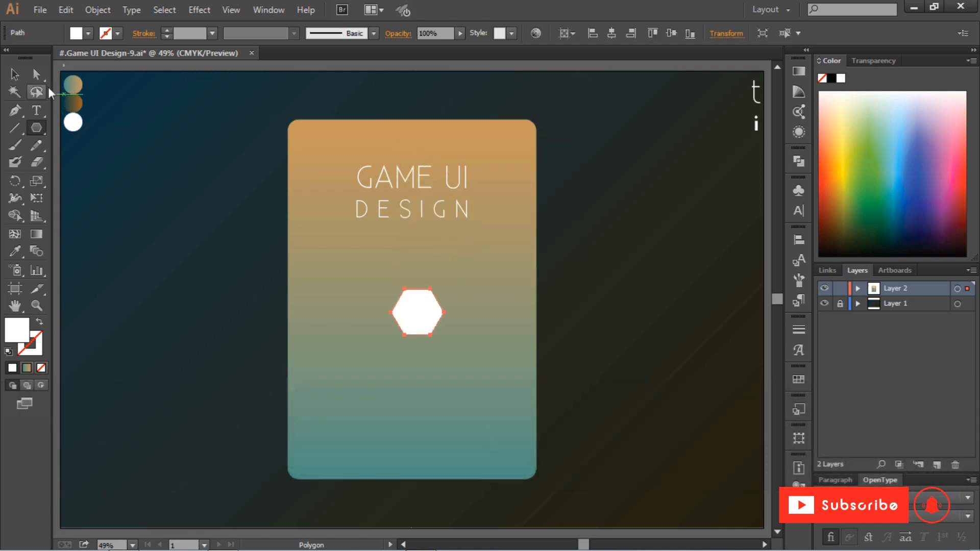
pyautogui.press('v')
pyautogui.moveTo(424, 326); pyautogui.dragTo(418, 290)
pyautogui.click(414, 362)
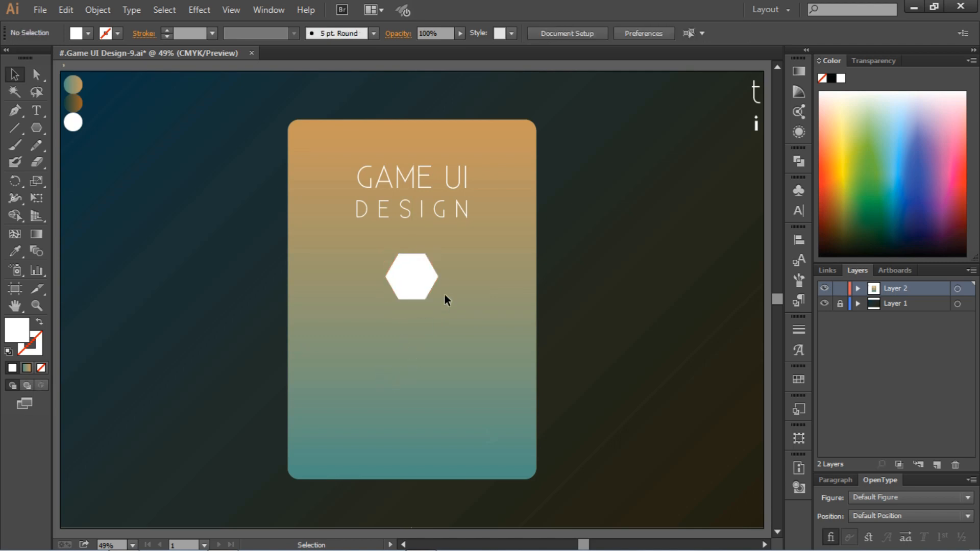
pyautogui.click(424, 284)
pyautogui.click(156, 270)
pyautogui.click(37, 128)
pyautogui.click(188, 276)
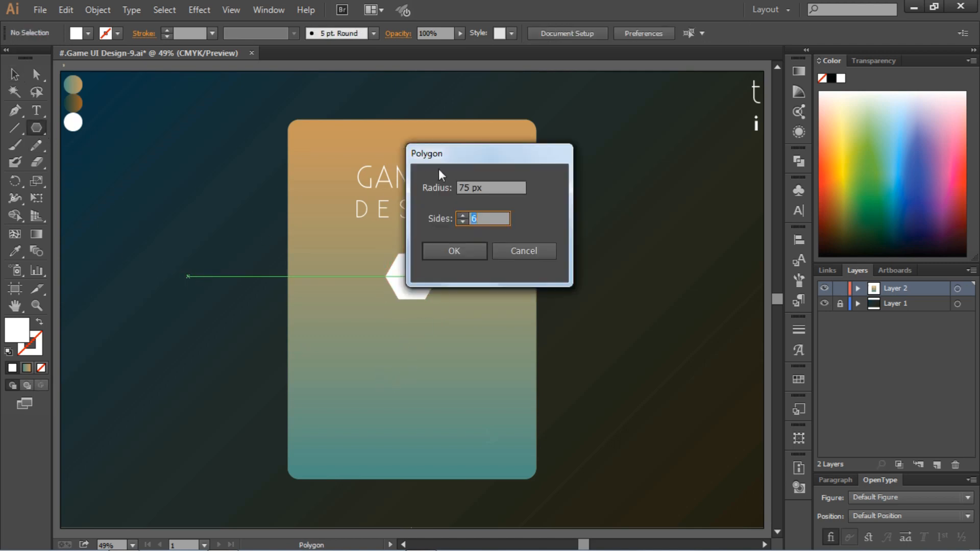
pyautogui.doubleClick(466, 189)
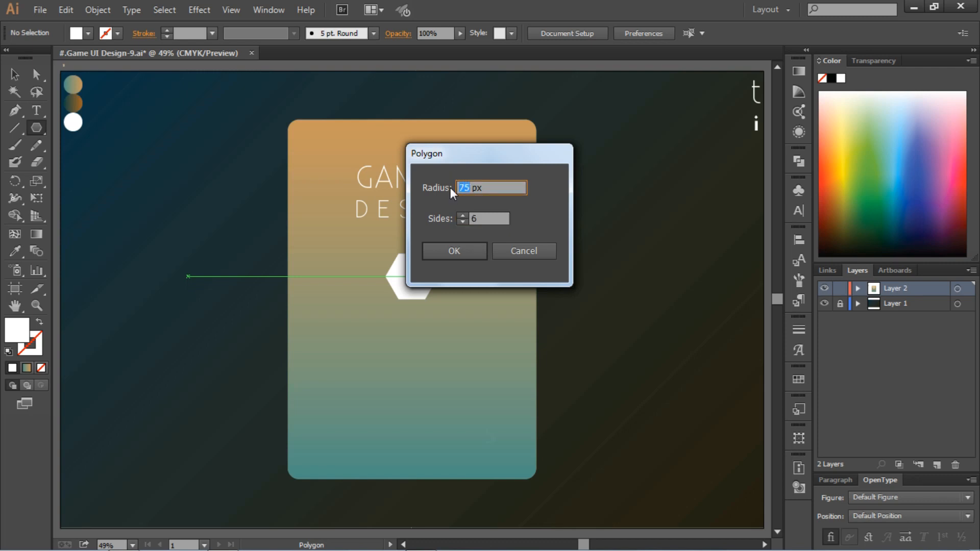
pyautogui.write('35')
pyautogui.press('Return')
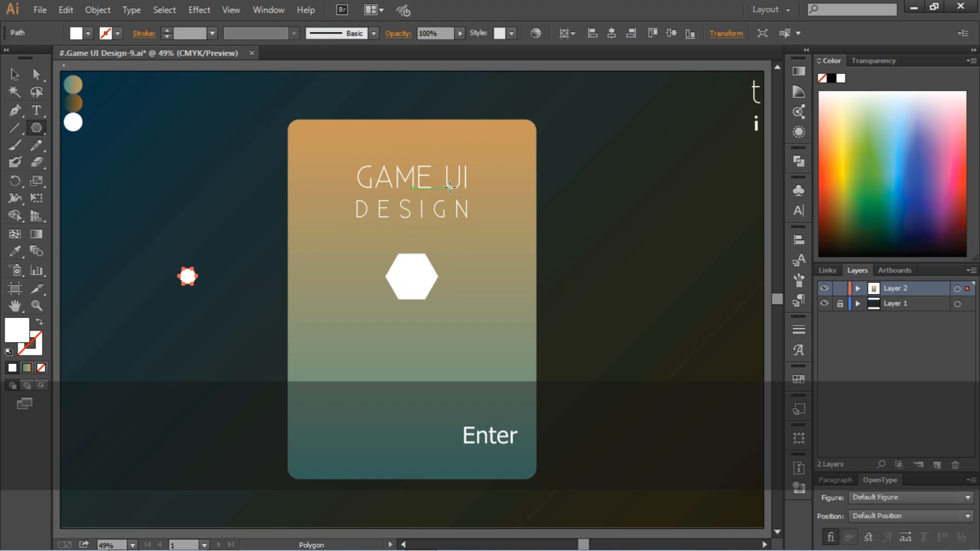
pyautogui.hotkey('ctrl', 'z')
# Step: Draw a white hexagon about two thirds the size of the first and place it centred below it on the card
pyautogui.click(141, 178)
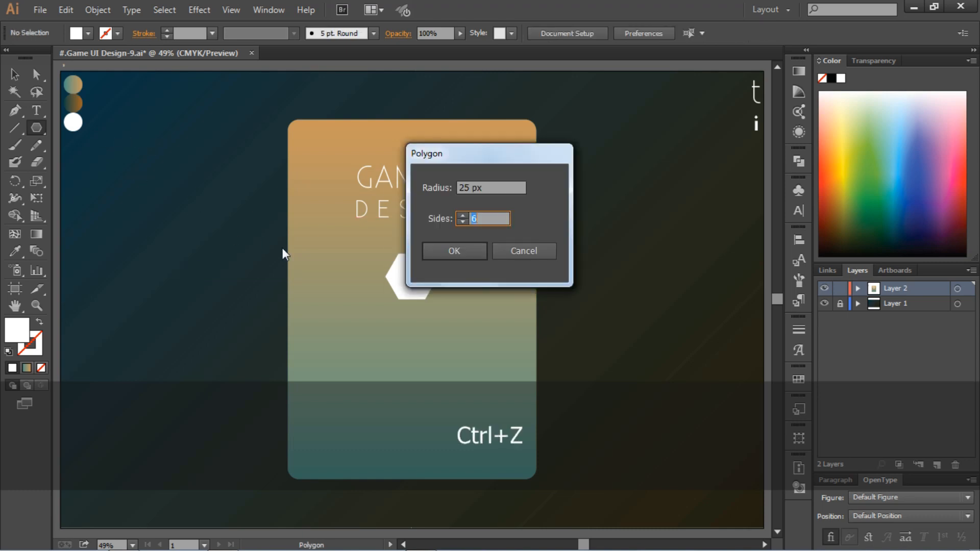
pyautogui.doubleClick(466, 187)
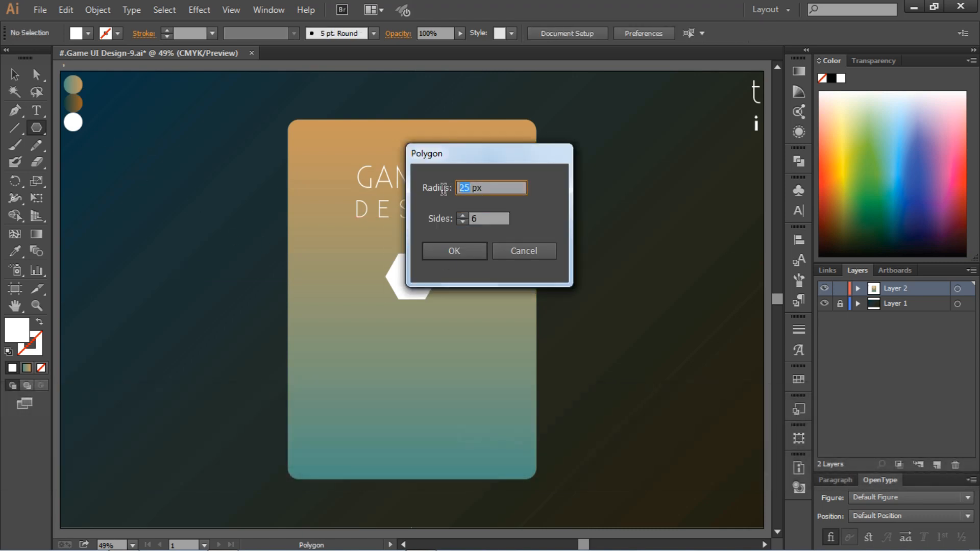
pyautogui.write('75')
pyautogui.press('Return')
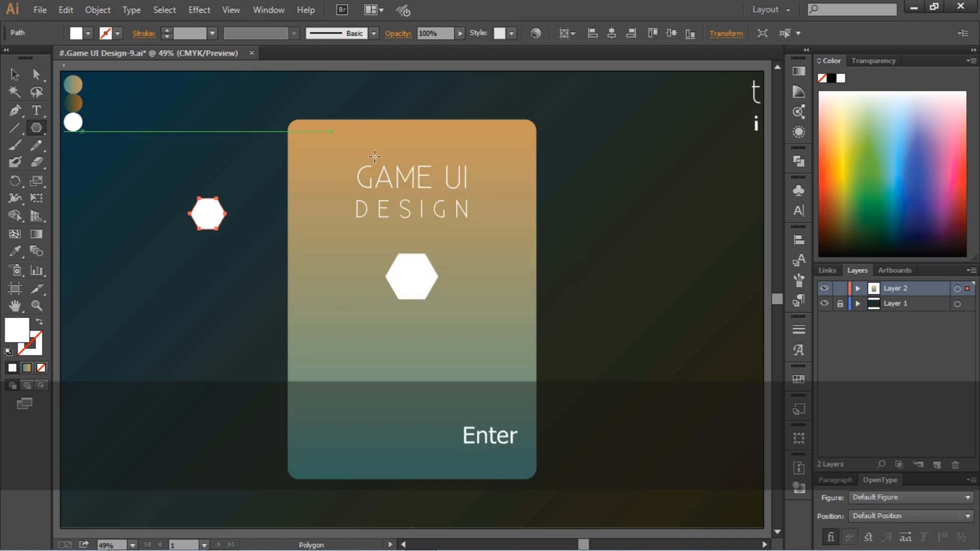
pyautogui.click(15, 75)
pyautogui.click(95, 125)
pyautogui.moveTo(204, 219); pyautogui.dragTo(412, 351)
# Step: Draw another six-sided polygon with a 60 px radius on the background beside the card
pyautogui.click(418, 276)
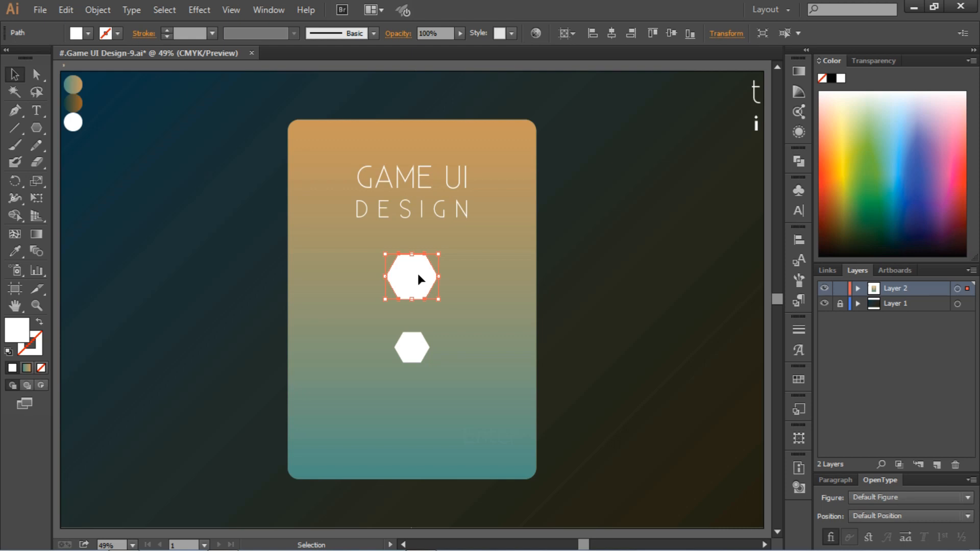
pyautogui.click(36, 127)
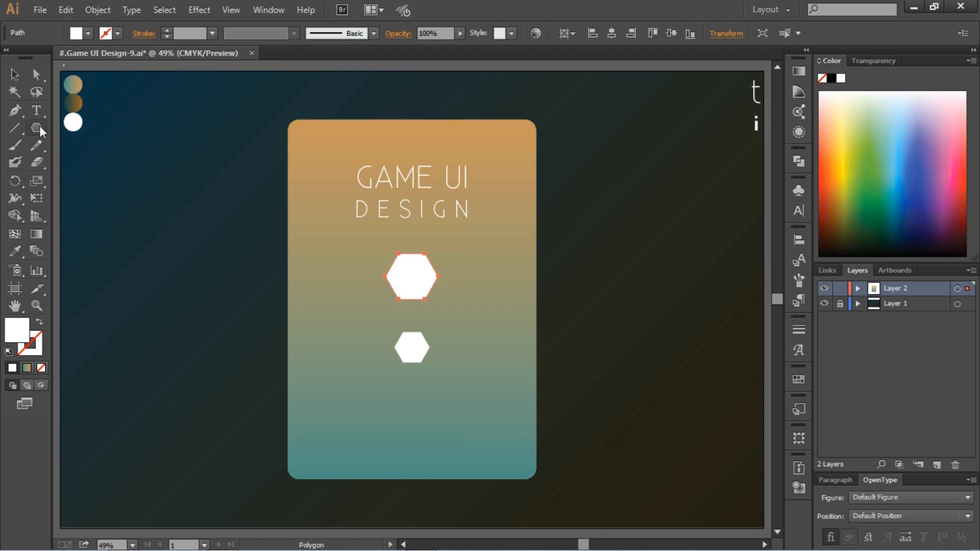
pyautogui.click(205, 236)
pyautogui.moveTo(465, 188); pyautogui.dragTo(452, 187)
pyautogui.write('6')
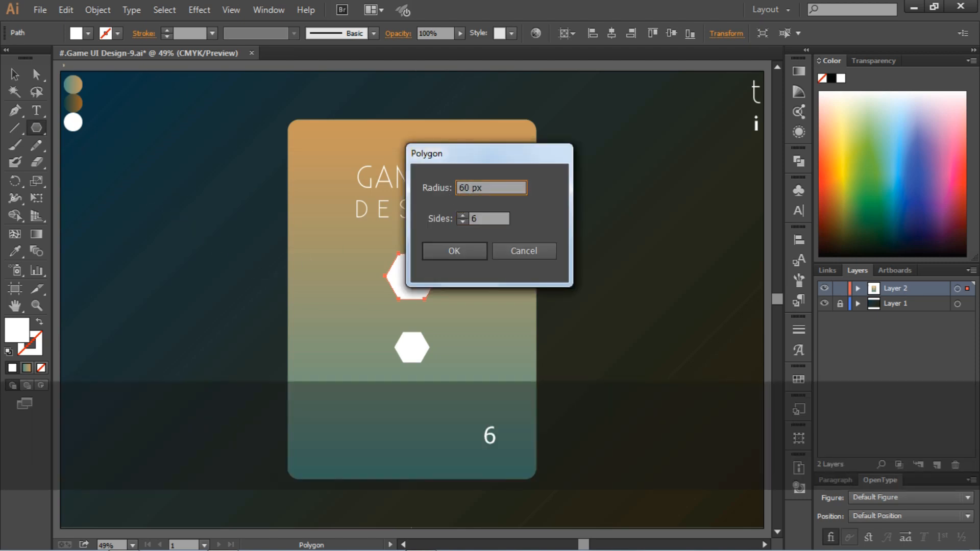
pyautogui.press('Return')
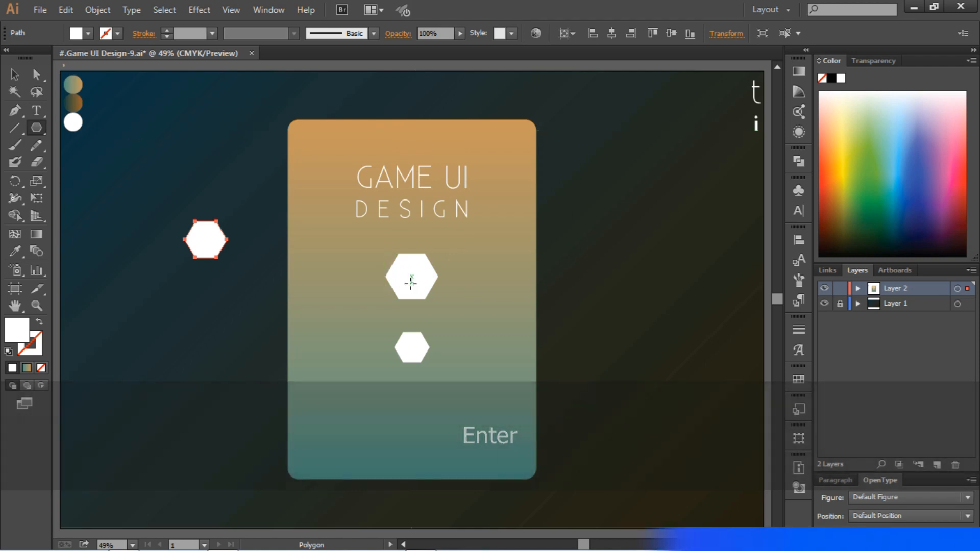
pyautogui.click(15, 74)
pyautogui.click(179, 195)
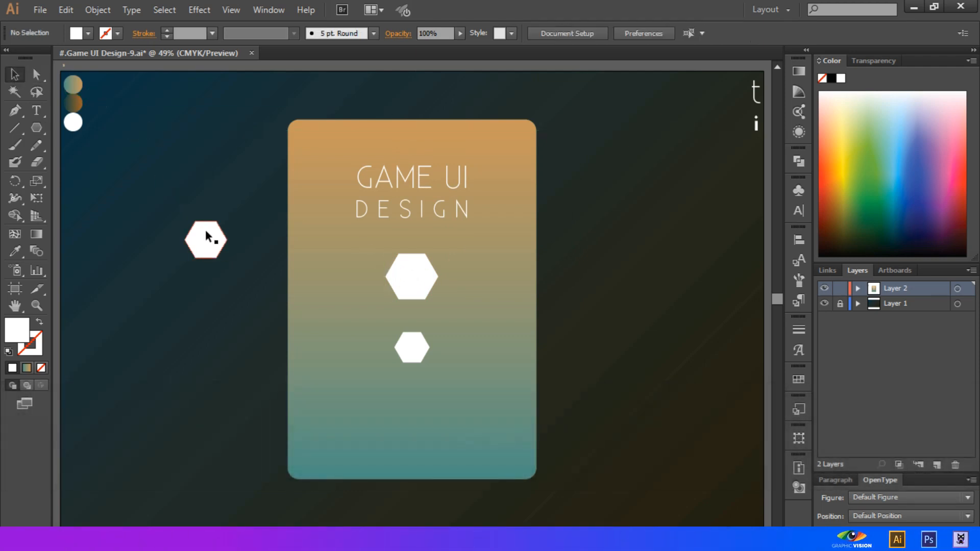
# Step: Draw a six-sided polygon with an 85 px radius above the 60 px hexagon beside the card
pyautogui.click(36, 128)
pyautogui.click(214, 164)
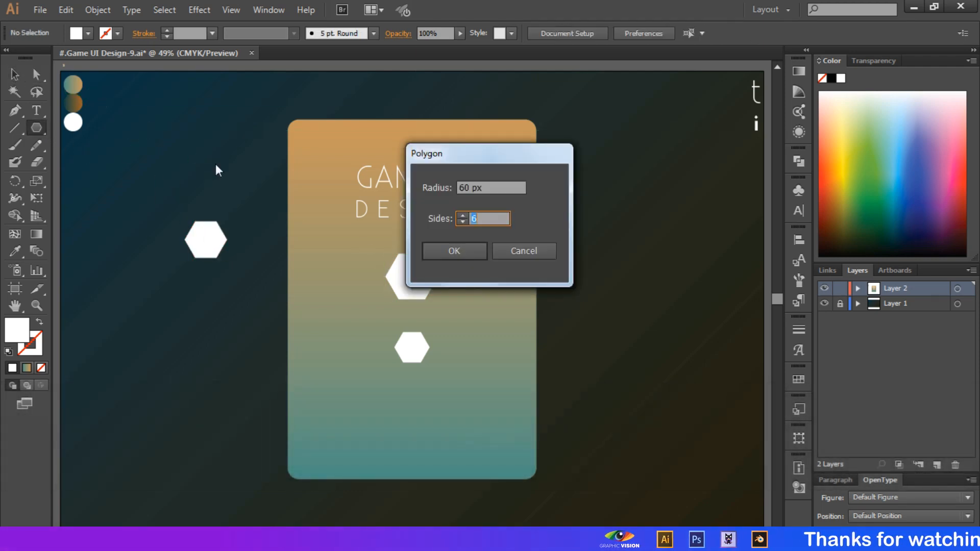
pyautogui.click(466, 187)
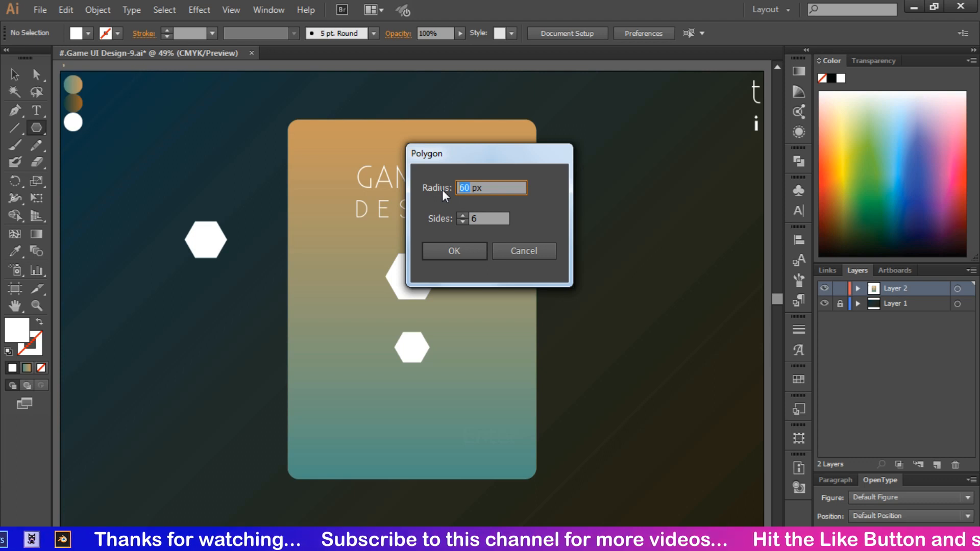
pyautogui.write('85')
pyautogui.press('Return')
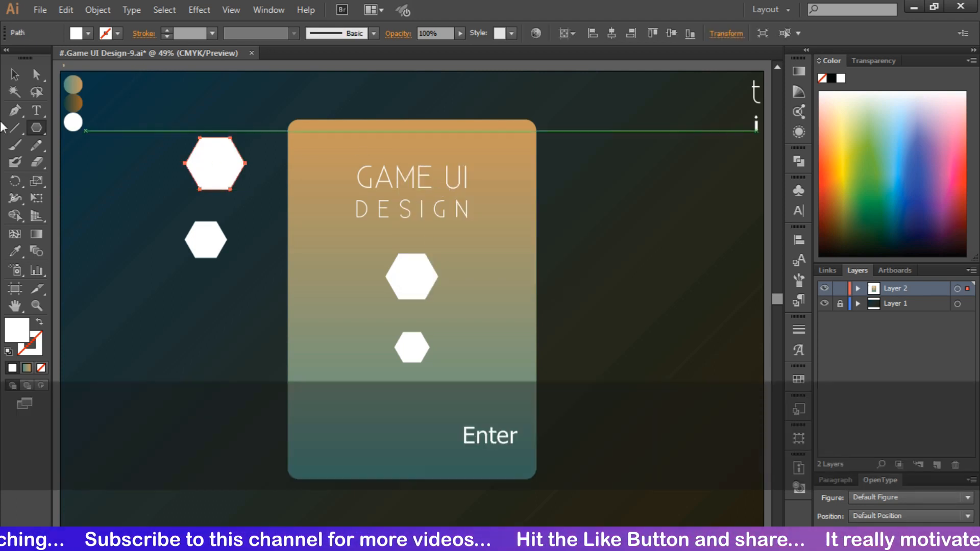
# Step: Give the two hexagons beside the card a white 3 pt stroke and no fill
pyautogui.click(14, 74)
pyautogui.keyDown('shift'); pyautogui.click(205, 247); pyautogui.keyUp('shift')
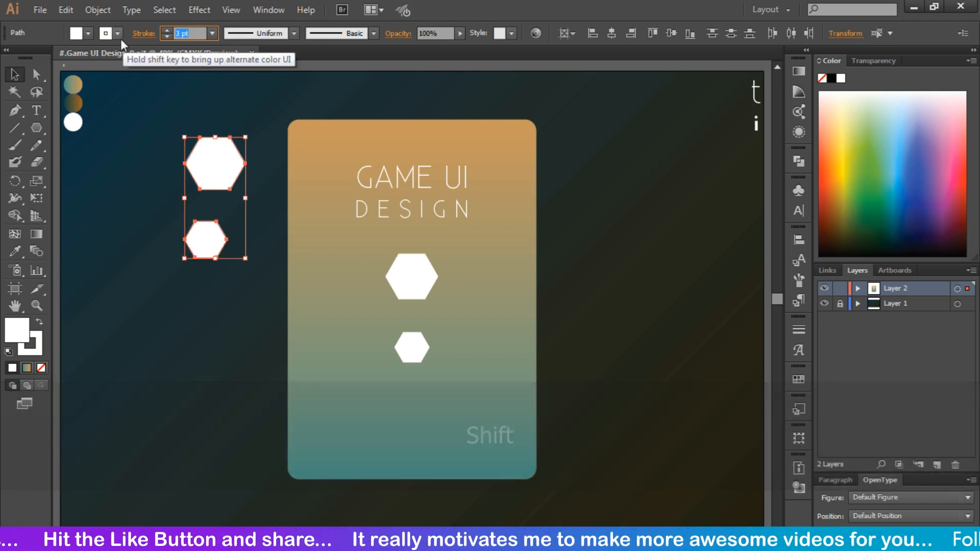
pyautogui.click(88, 33)
pyautogui.click(9, 58)
pyautogui.click(116, 189)
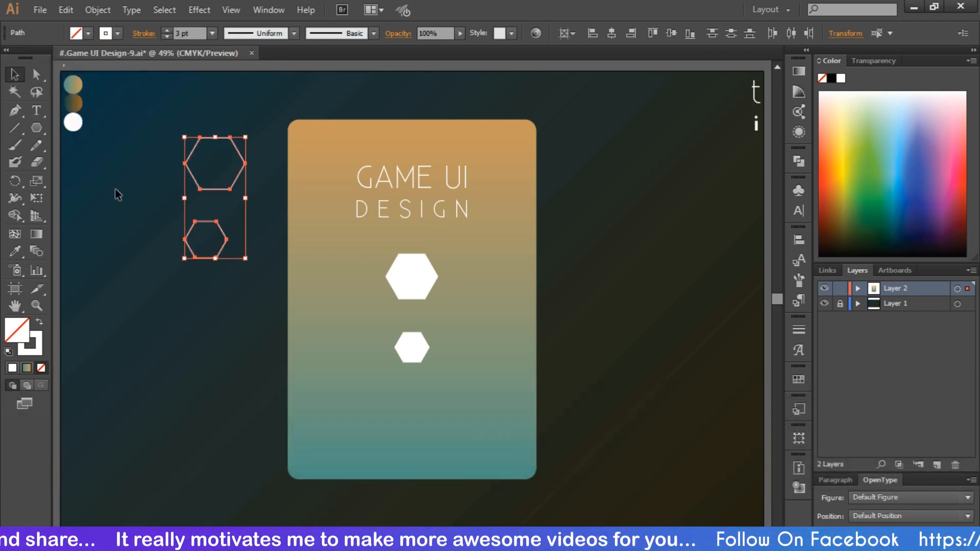
# Step: Centre the larger outlined hexagon on the artboard in both directions and vertically centre the large white hexagon inside it
pyautogui.click(196, 194)
pyautogui.click(225, 188)
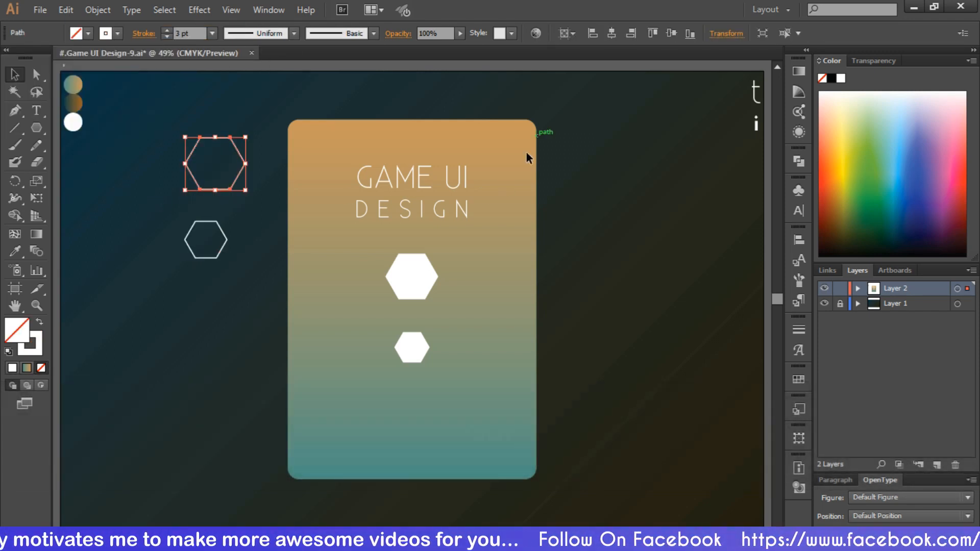
pyautogui.click(612, 33)
pyautogui.click(670, 33)
pyautogui.click(430, 294)
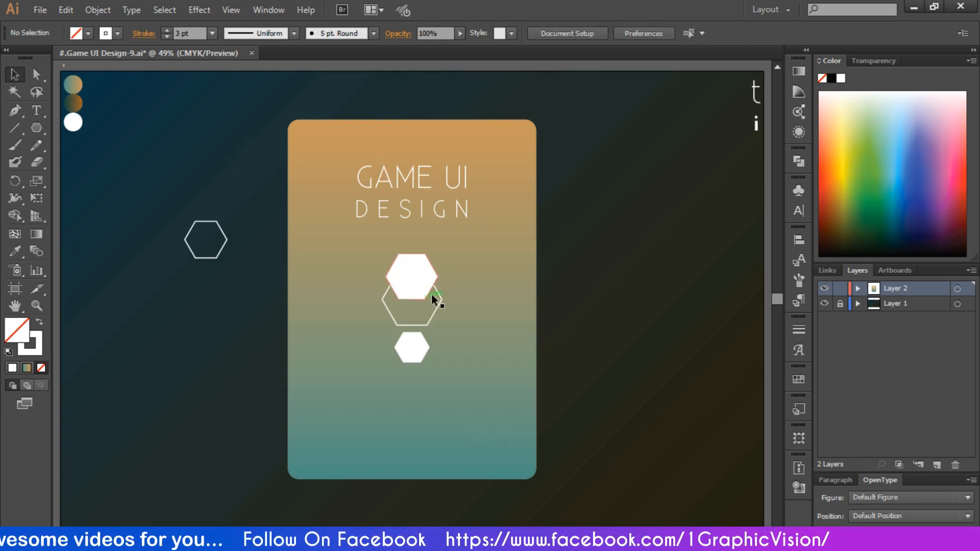
pyautogui.click(408, 279)
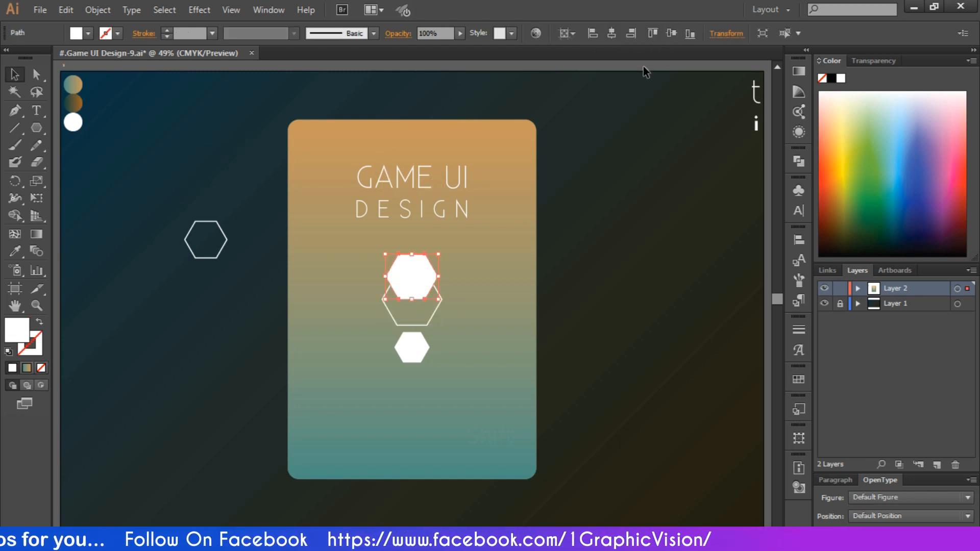
pyautogui.click(672, 33)
pyautogui.click(505, 351)
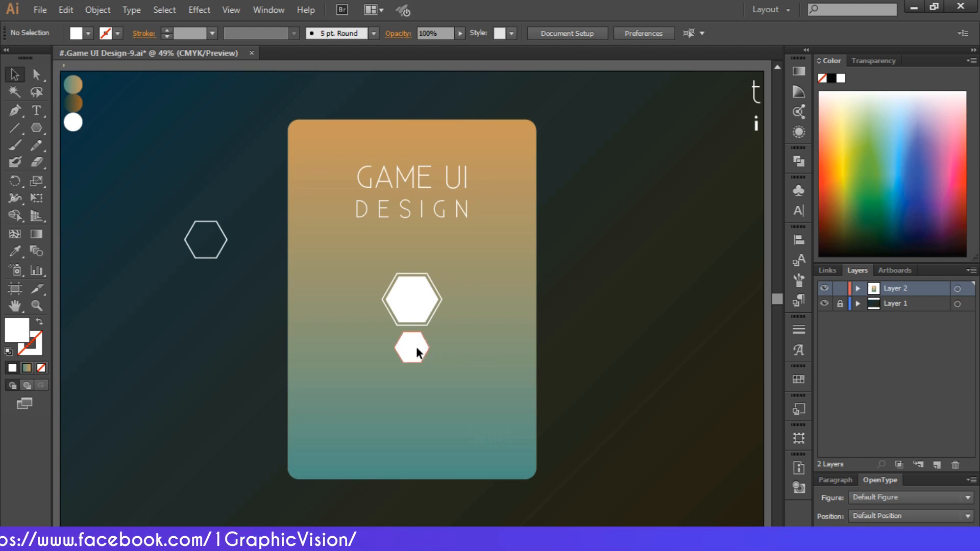
# Step: Move the small white hexagon lower on the card and the large hexagon with its outline up to just below the title
pyautogui.moveTo(416, 351); pyautogui.dragTo(416, 384)
pyautogui.click(424, 292)
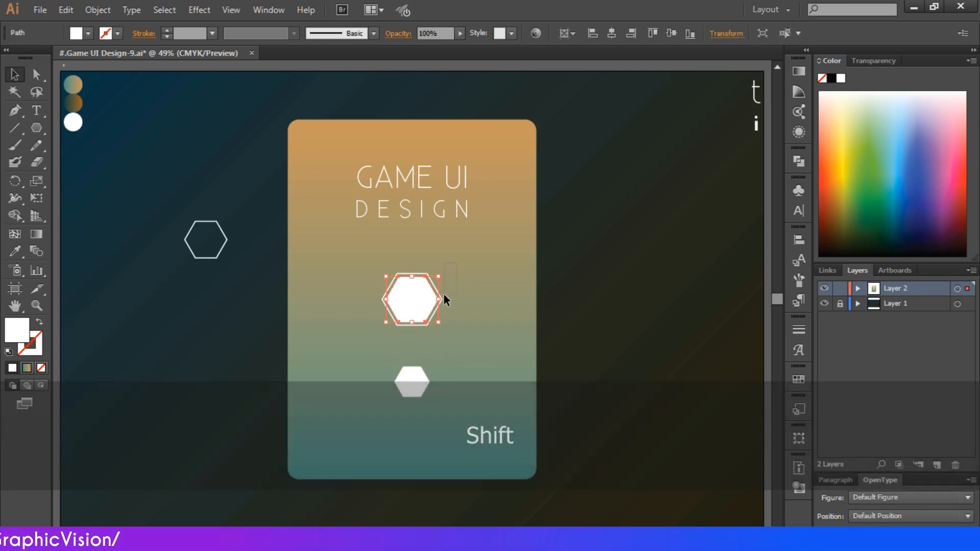
pyautogui.moveTo(427, 289); pyautogui.dragTo(428, 242)
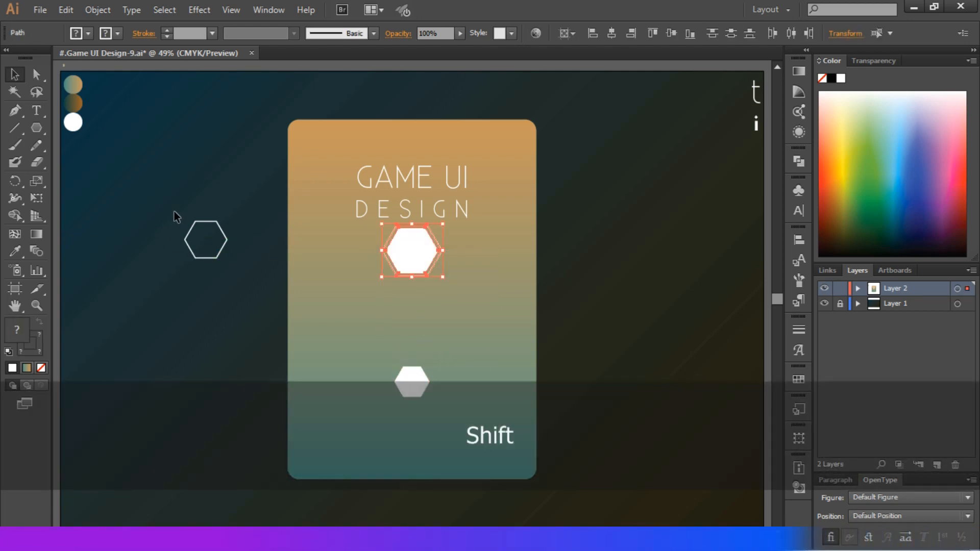
# Step: Centre the smaller outlined hexagon on the artboard in both directions and vertically centre the small white hexagon inside it
pyautogui.moveTo(174, 210); pyautogui.dragTo(212, 263)
pyautogui.click(611, 33)
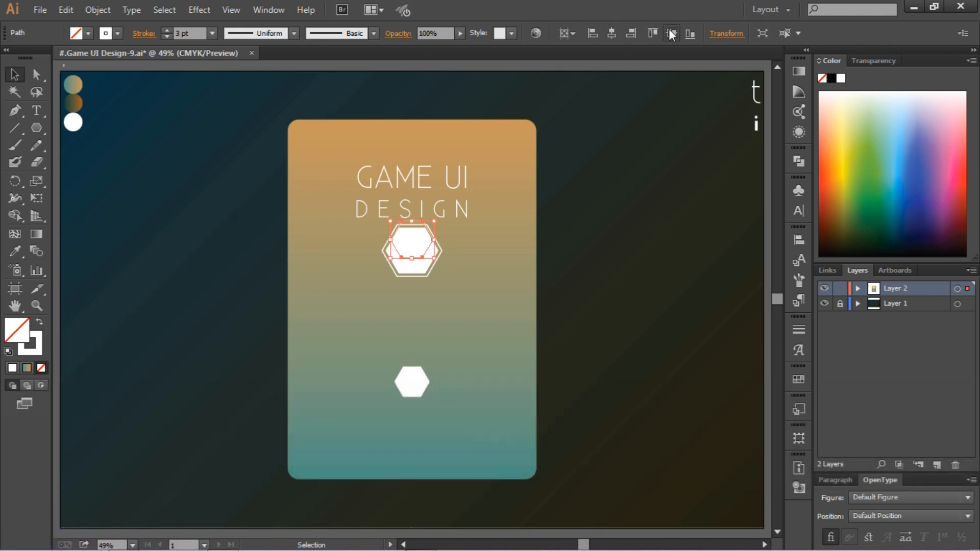
pyautogui.click(671, 33)
pyautogui.click(548, 241)
pyautogui.click(401, 377)
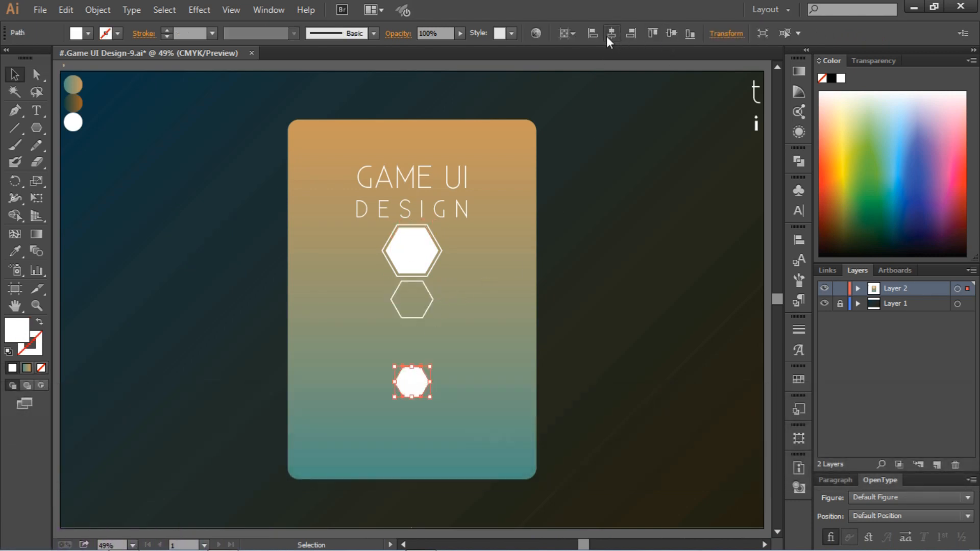
pyautogui.click(667, 36)
pyautogui.click(654, 233)
# Step: Move the small hexagon with its outline to the lower part of the card and the large outlined hexagon down towards the card's middle
pyautogui.press('ctrl')
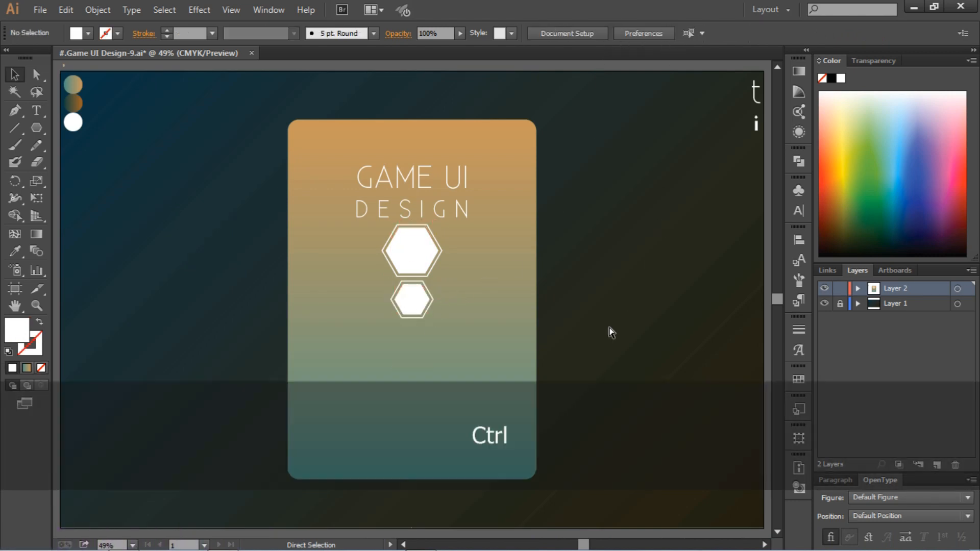
pyautogui.hotkey('ctrl', '=')
pyautogui.hotkey('ctrl', '=')
pyautogui.hotkey('ctrl', '=')
pyautogui.click(431, 354)
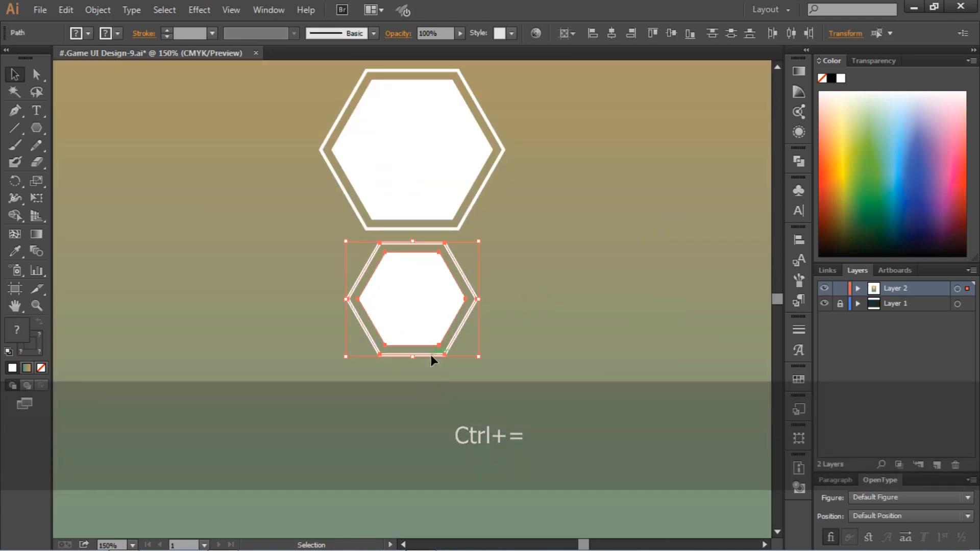
pyautogui.hotkey('ctrl', '0')
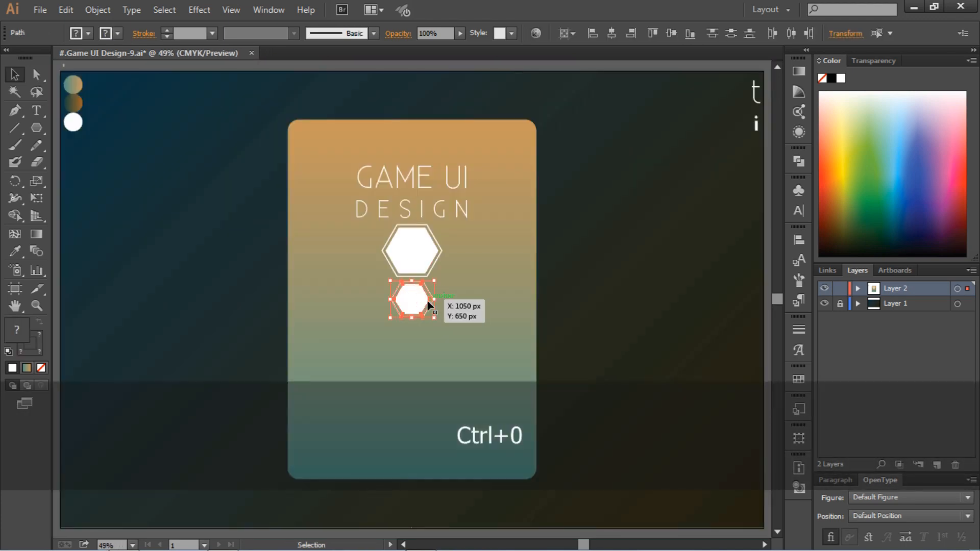
pyautogui.moveTo(428, 302); pyautogui.dragTo(421, 382)
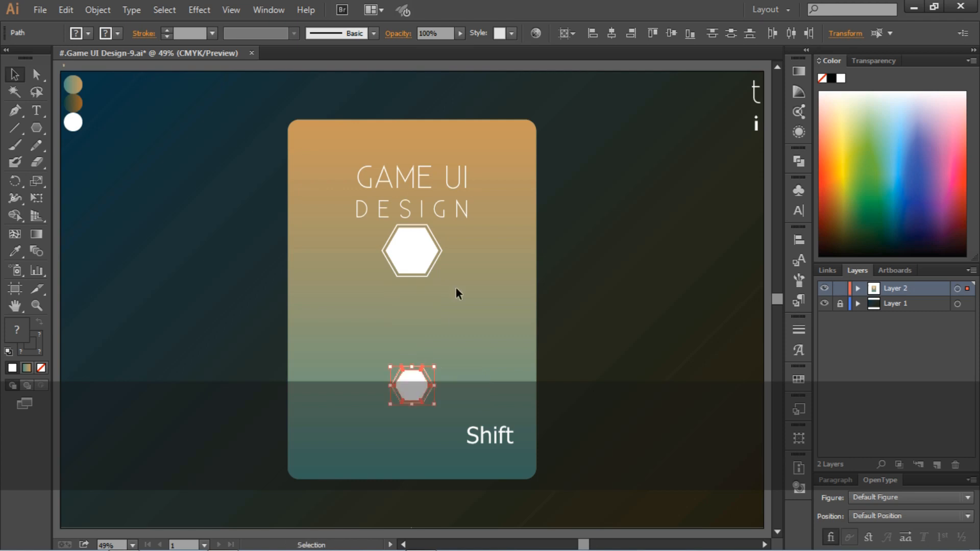
pyautogui.moveTo(418, 250); pyautogui.dragTo(418, 294)
pyautogui.click(493, 341)
# Step: Duplicate the small outlined hexagon horizontally to both sides to form a row of three on the card
pyautogui.click(405, 393)
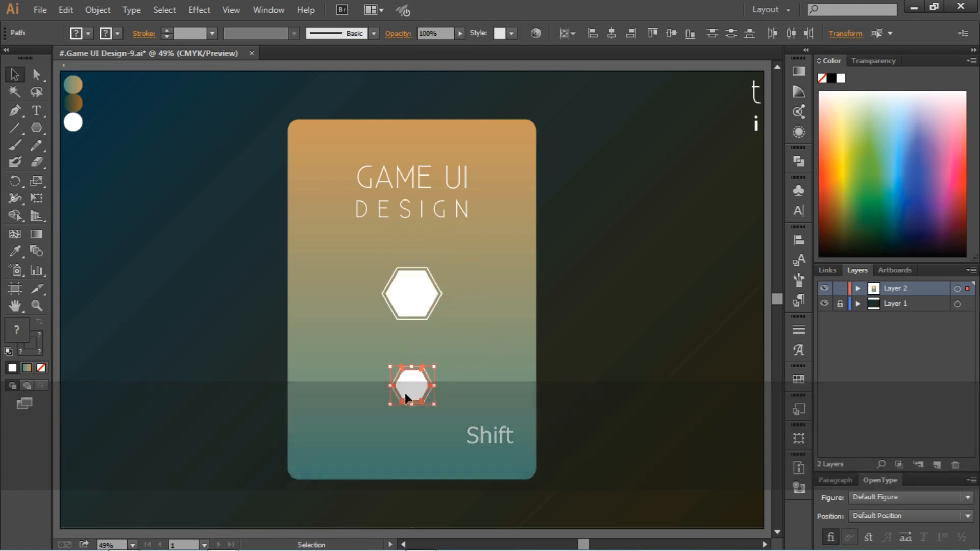
pyautogui.moveTo(407, 384); pyautogui.dragTo(467, 393)
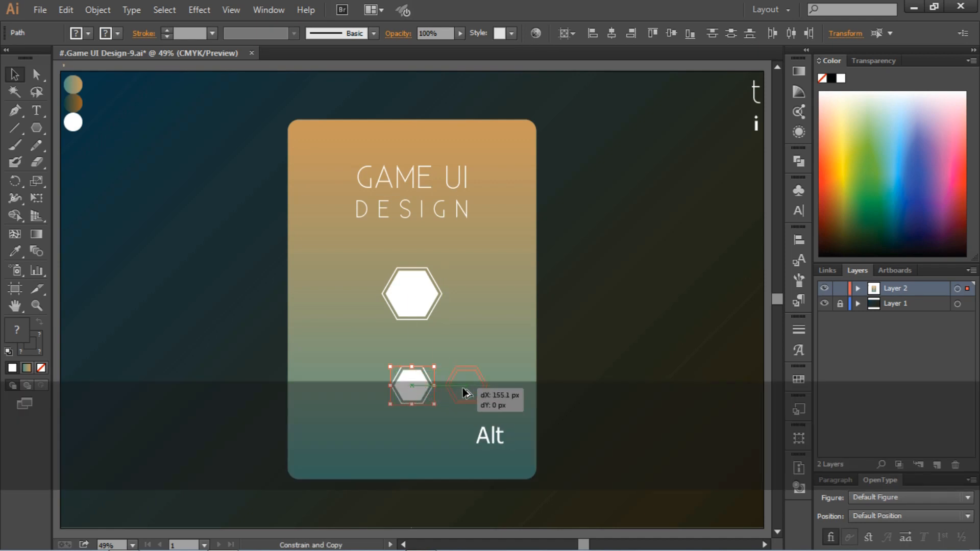
pyautogui.moveTo(464, 392); pyautogui.dragTo(358, 389)
pyautogui.click(443, 447)
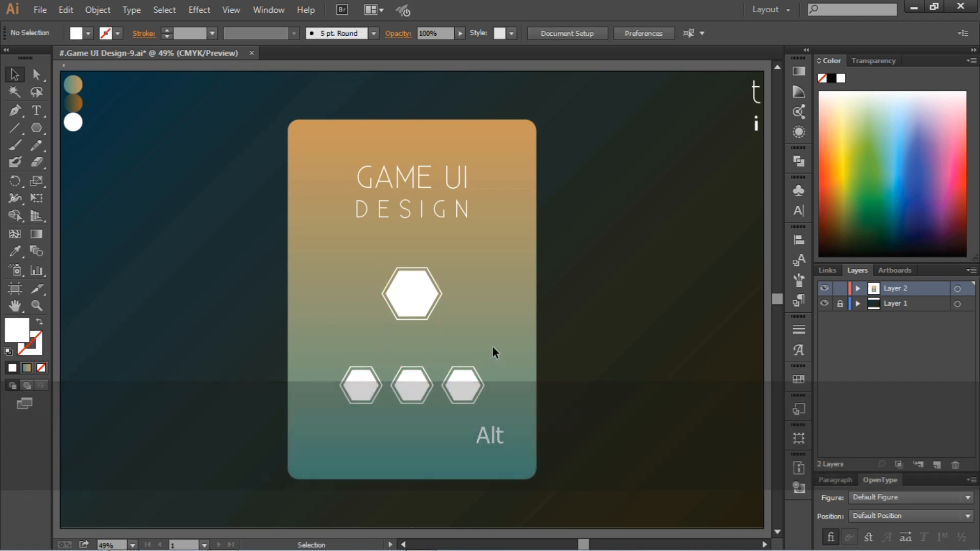
# Step: Move the two outer small hexagons with their outlines slightly lower than the middle one
pyautogui.click(469, 384)
pyautogui.press('shift')
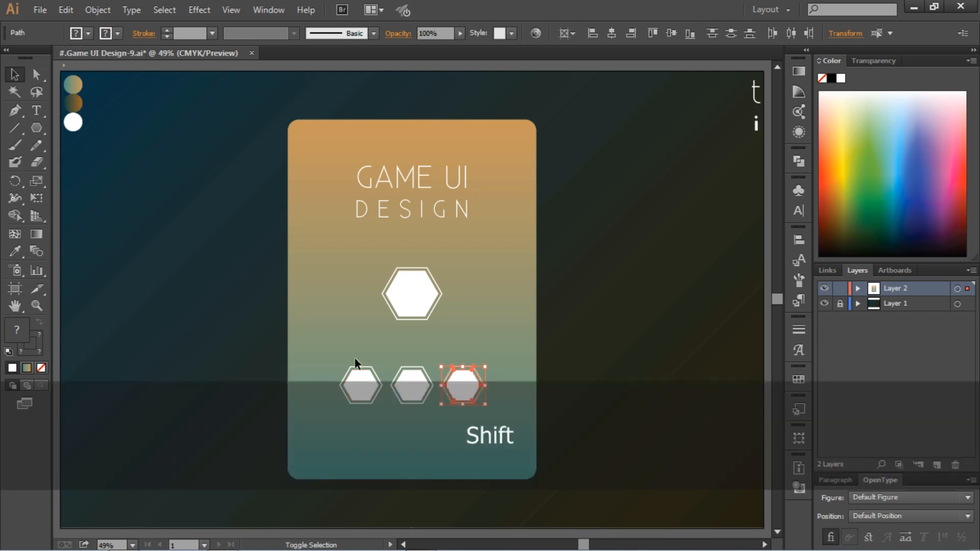
pyautogui.keyDown('shift'); pyautogui.click(369, 388); pyautogui.keyUp('shift')
pyautogui.moveTo(369, 388); pyautogui.dragTo(370, 404)
pyautogui.click(448, 459)
# Step: Shift the three small outlined hexagons and the large outlined hexagon a little further down the card
pyautogui.moveTo(339, 354); pyautogui.dragTo(473, 415)
pyautogui.moveTo(415, 295); pyautogui.dragTo(415, 323)
pyautogui.click(478, 341)
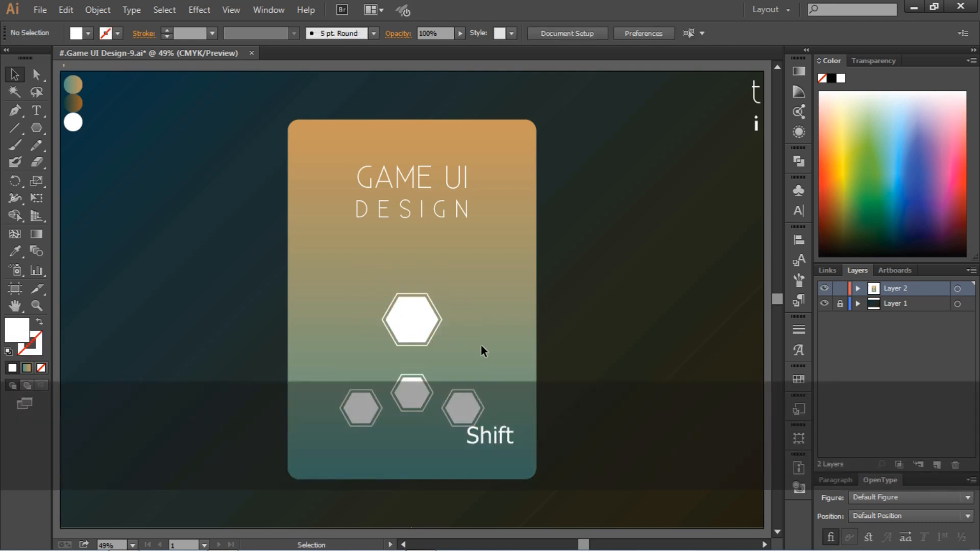
# Step: Add two-line centred text reading "score" and "715932" and place it between the title and the large hexagon
pyautogui.click(37, 110)
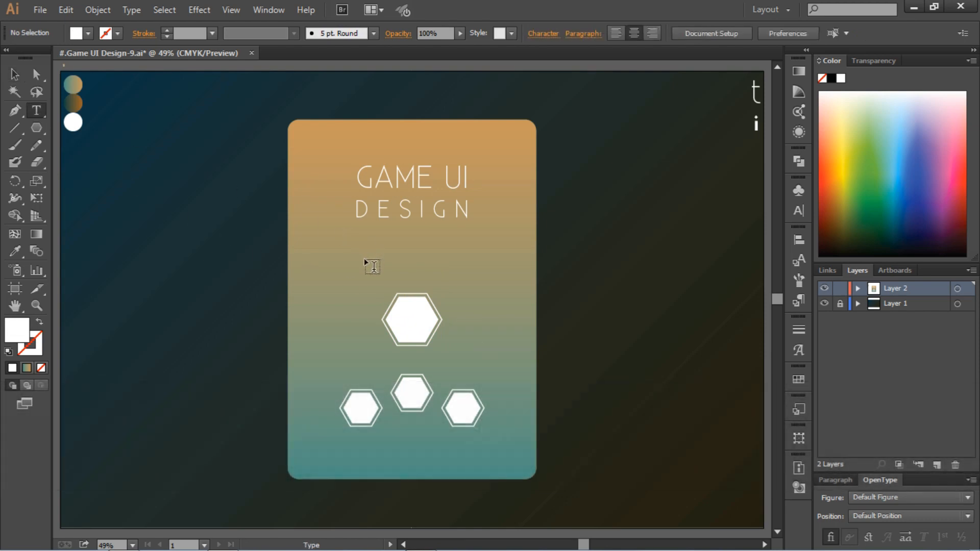
pyautogui.write('S')
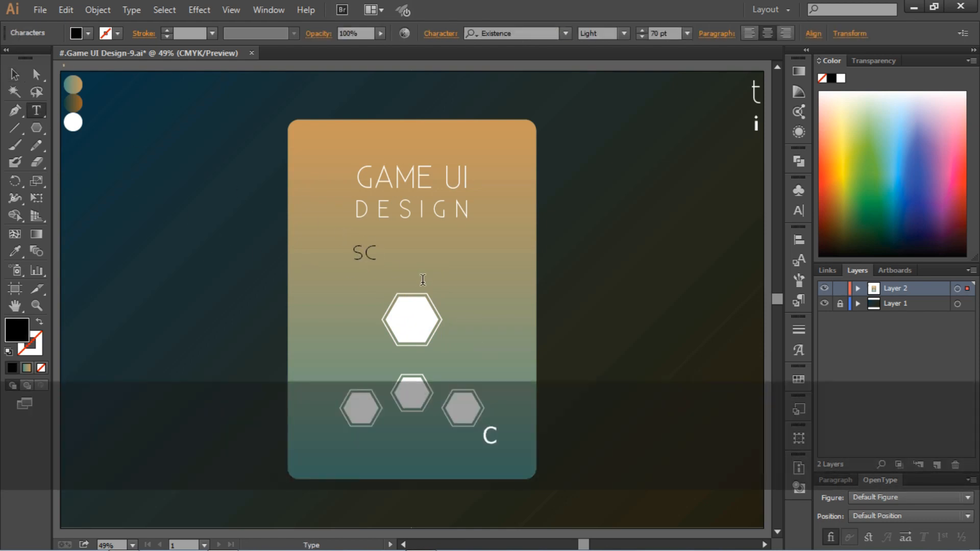
pyautogui.write('core')
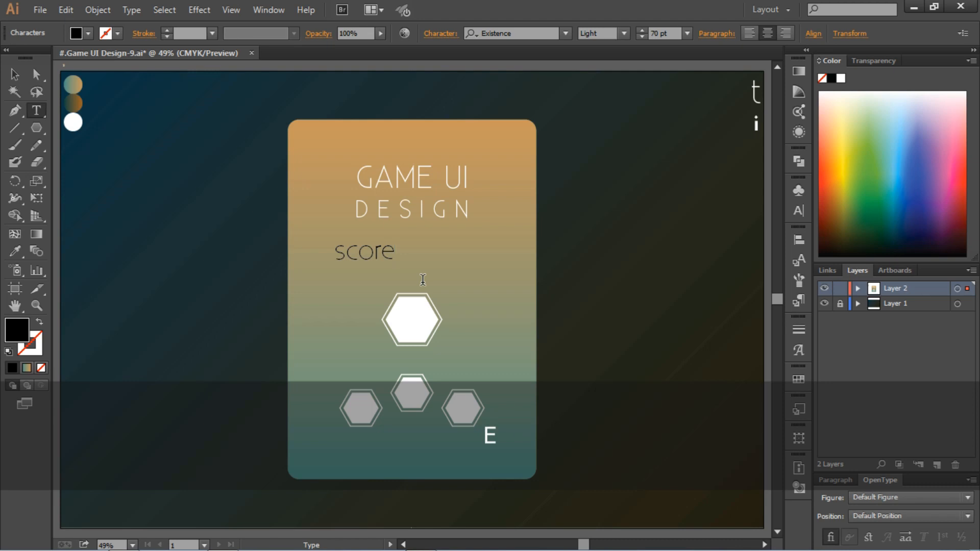
pyautogui.press('Return')
pyautogui.write('713593')
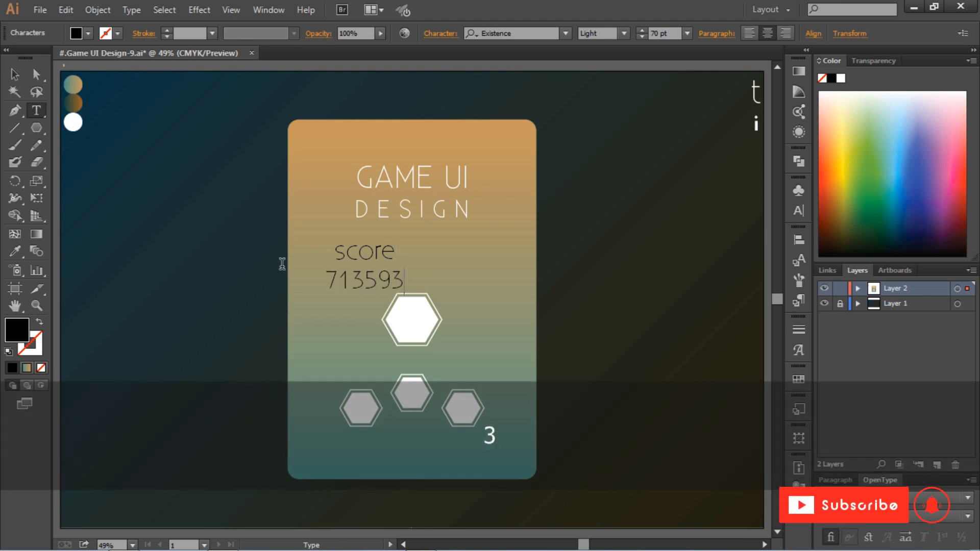
pyautogui.write('2')
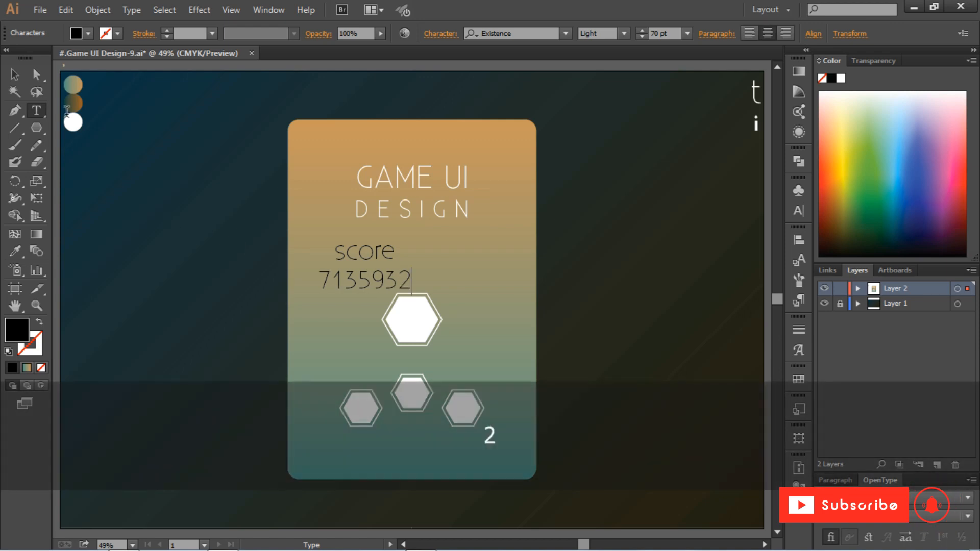
pyautogui.press('Left')
pyautogui.press('Left')
pyautogui.press('Left')
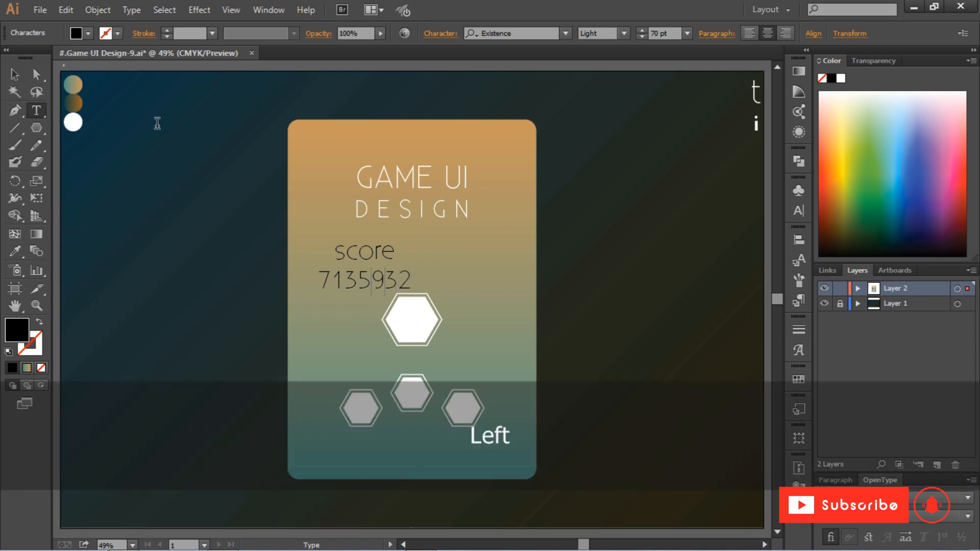
pyautogui.press('BackSpace')
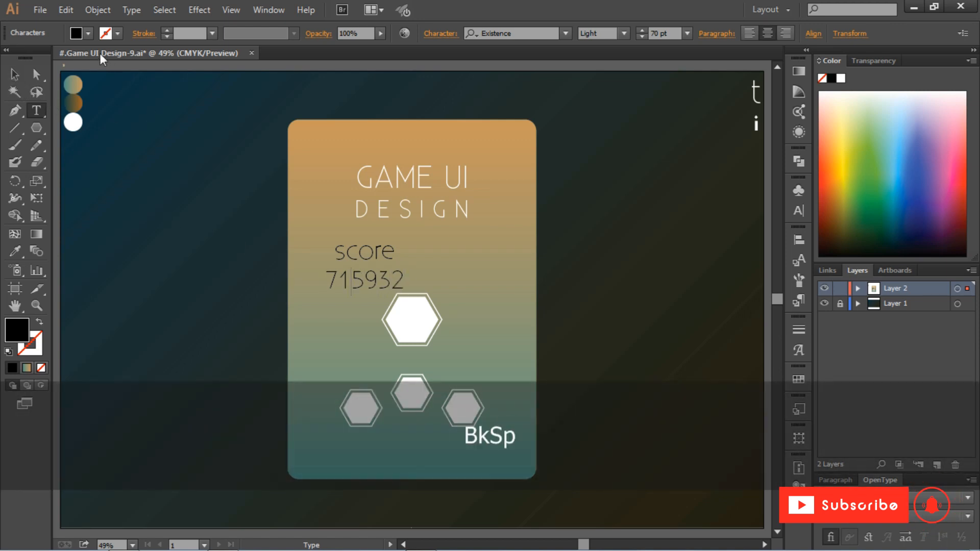
pyautogui.click(14, 75)
pyautogui.moveTo(379, 275); pyautogui.dragTo(422, 266)
# Step: Set the font size of the word "score" to 48 pt
pyautogui.press('t')
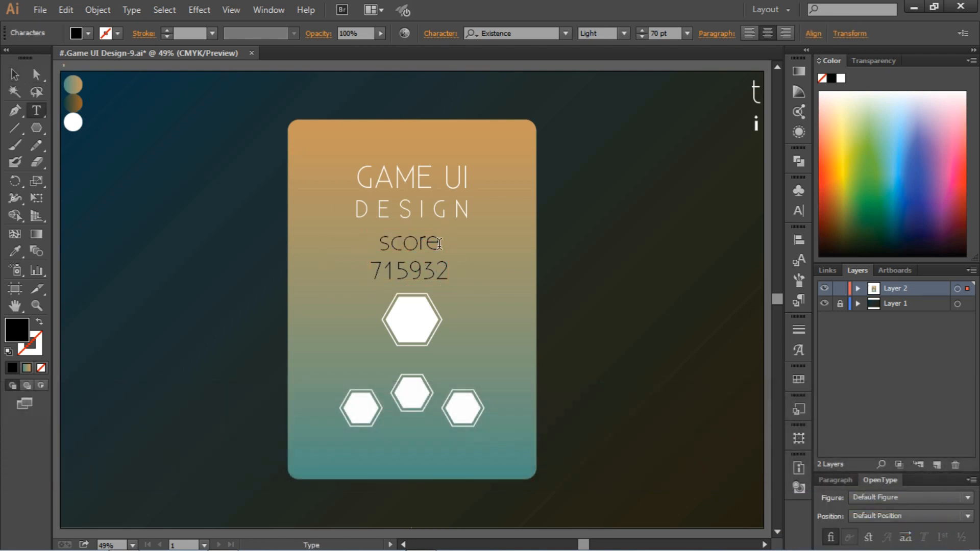
pyautogui.doubleClick(418, 242)
pyautogui.moveTo(438, 243); pyautogui.dragTo(361, 238)
pyautogui.click(687, 33)
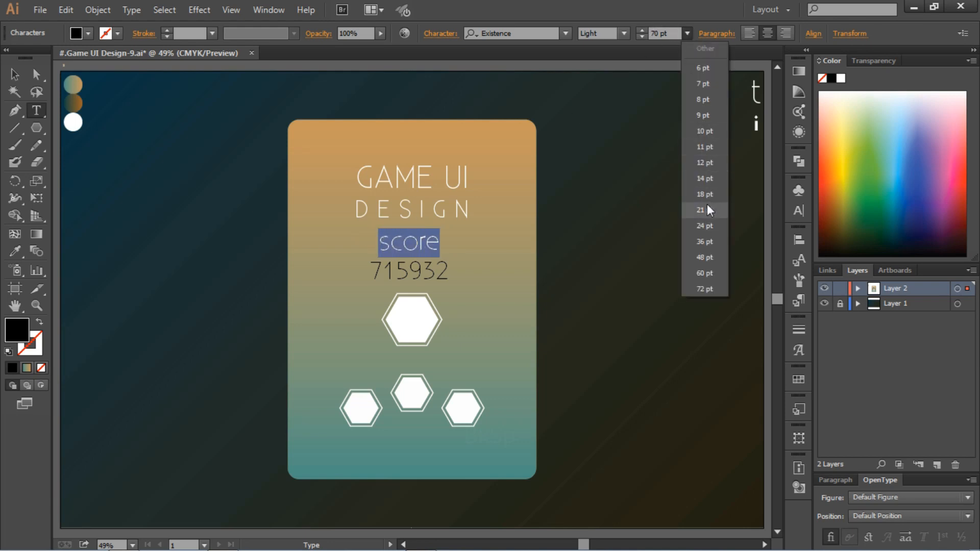
pyautogui.click(707, 259)
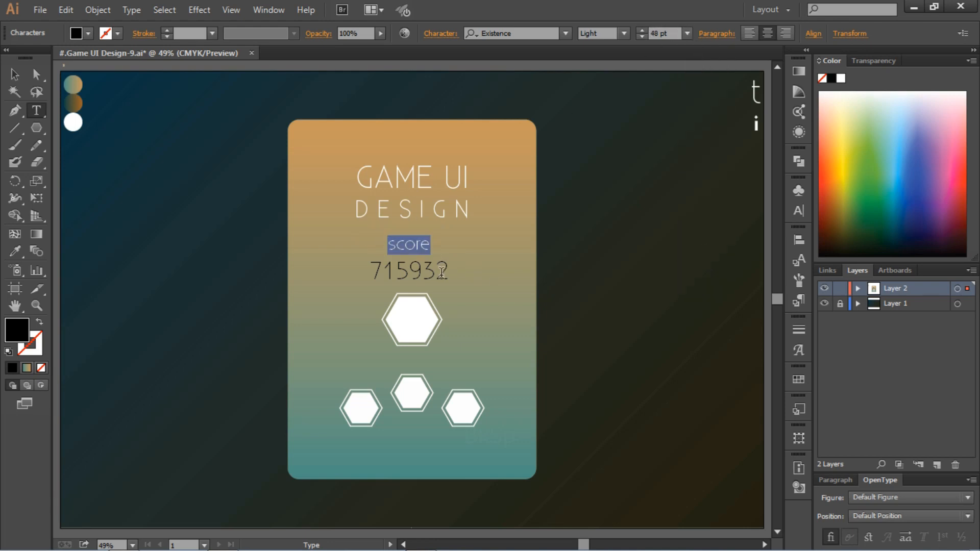
# Step: Set the font size of the number below "score" to 72 pt
pyautogui.moveTo(447, 273); pyautogui.dragTo(372, 271)
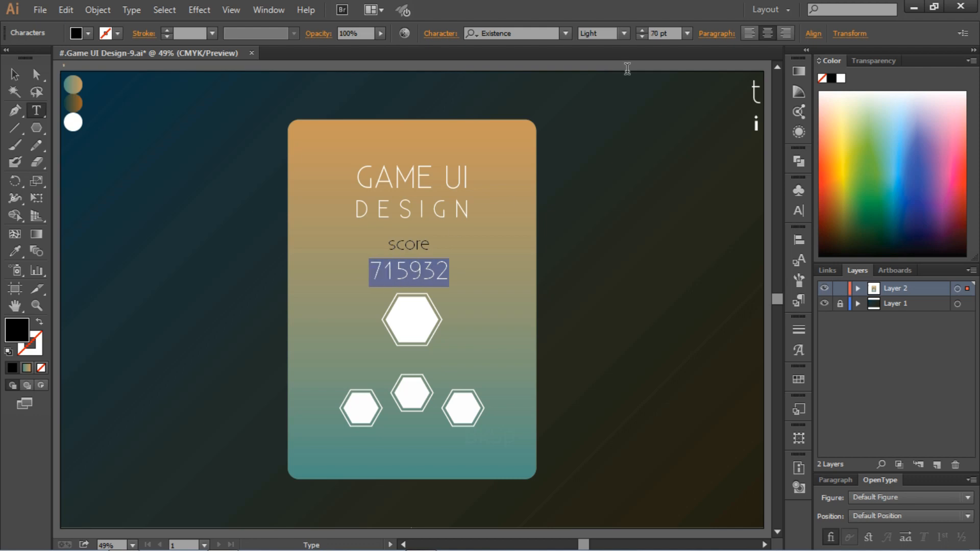
pyautogui.click(687, 33)
pyautogui.click(707, 272)
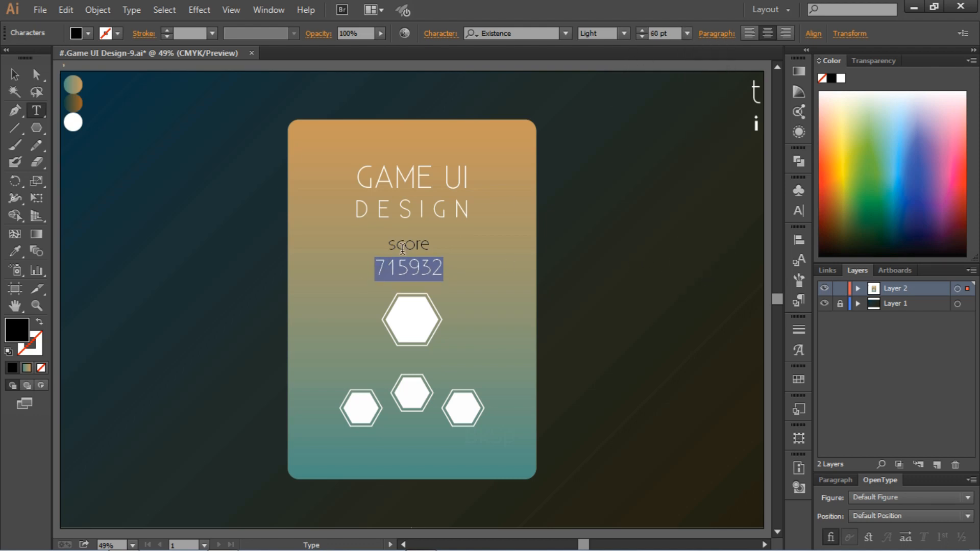
pyautogui.click(688, 33)
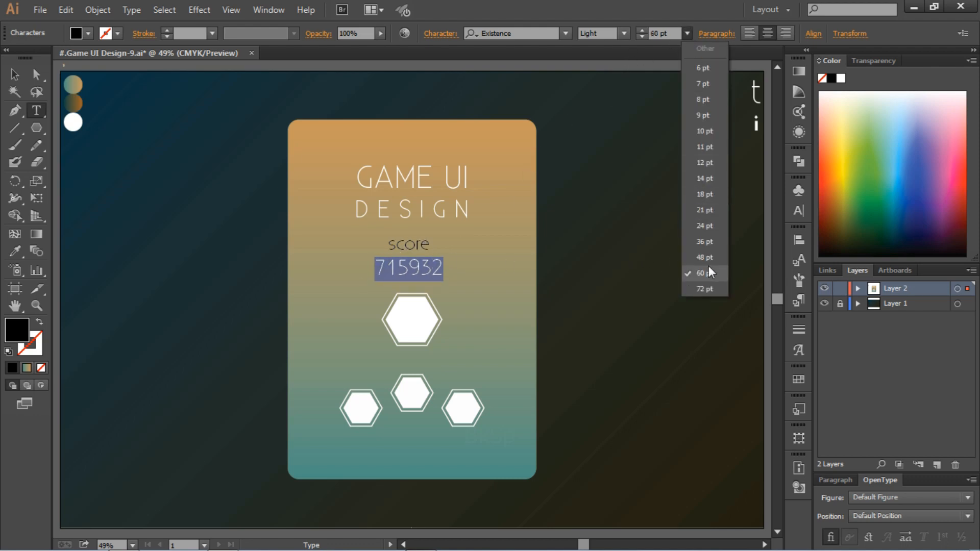
pyautogui.click(707, 284)
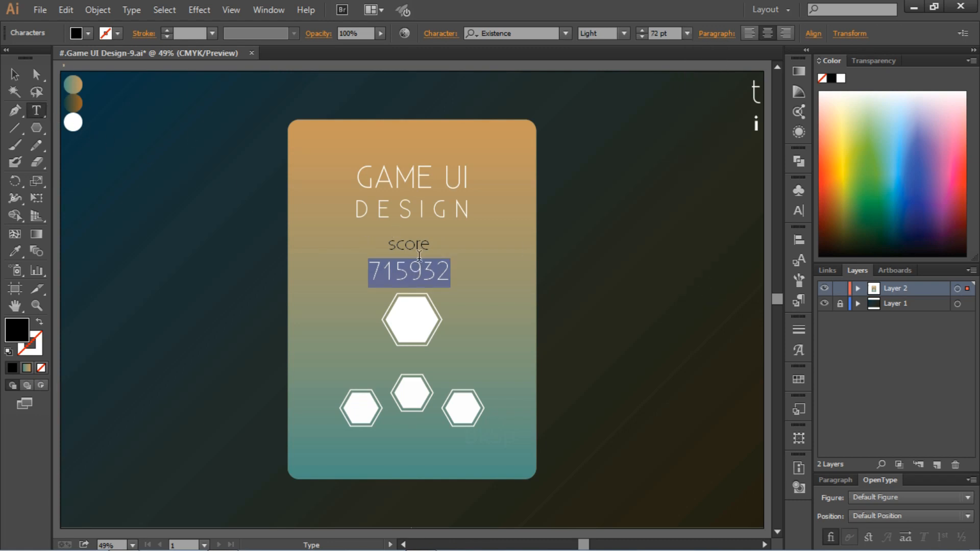
# Step: Reduce the leading of both score text lines to bring the number closer to the word above it
pyautogui.moveTo(451, 277); pyautogui.dragTo(521, 178)
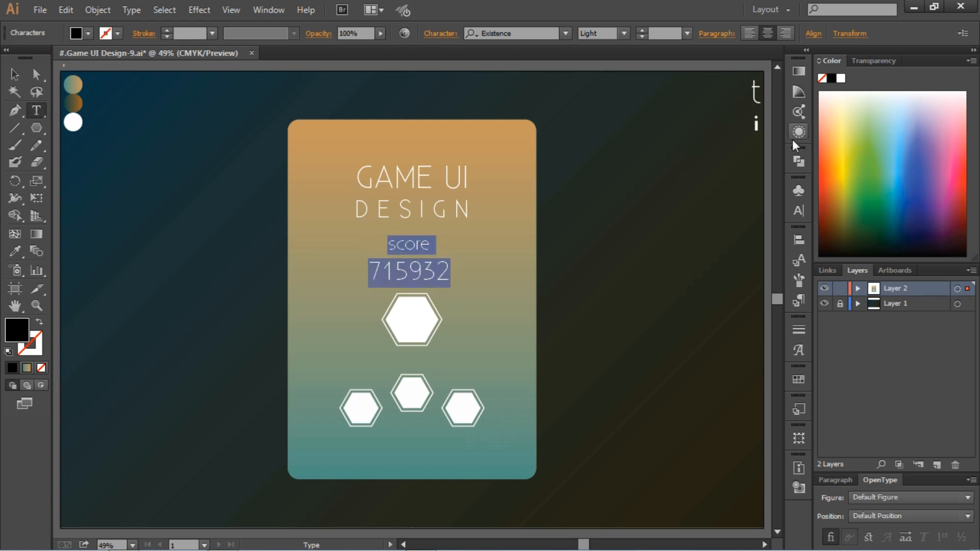
pyautogui.click(800, 210)
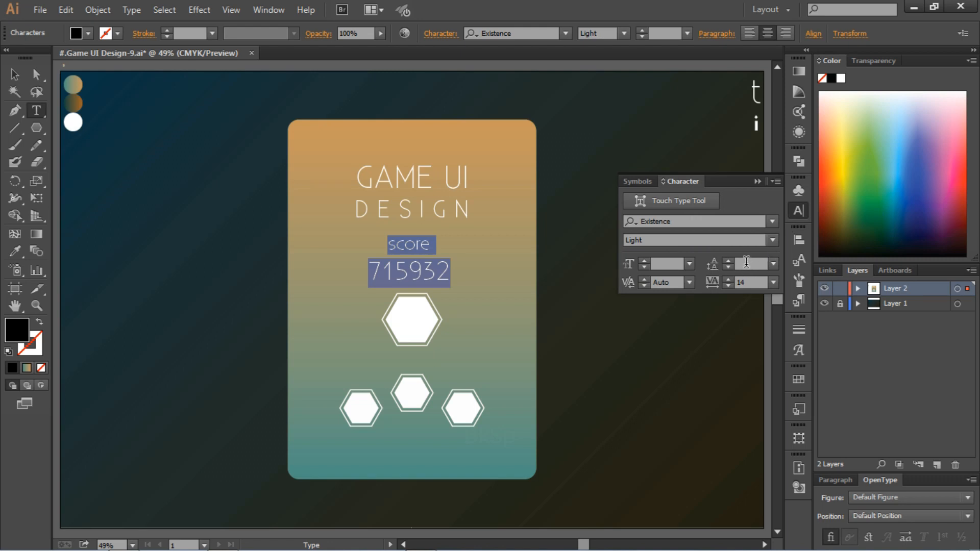
pyautogui.write('76')
pyautogui.press('Return')
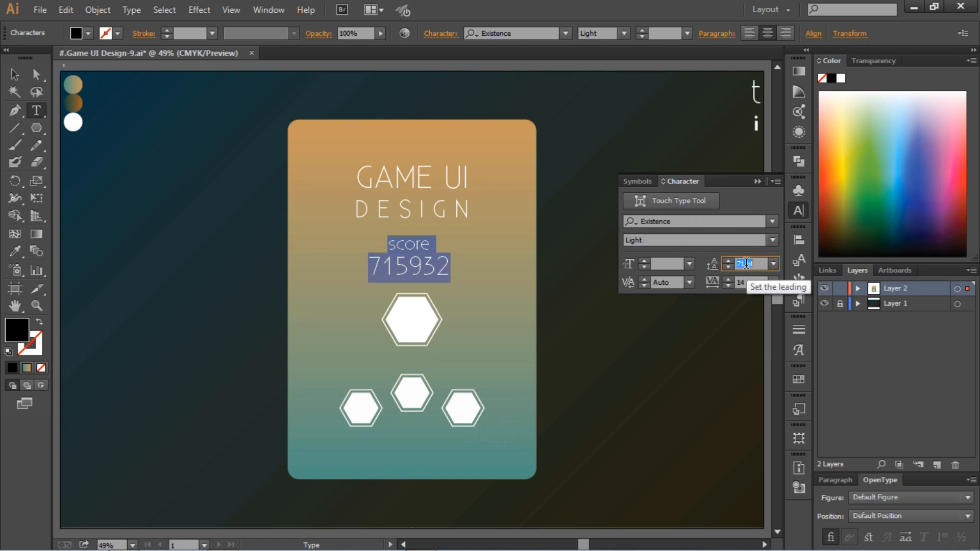
pyautogui.press('Down')
pyautogui.click(759, 182)
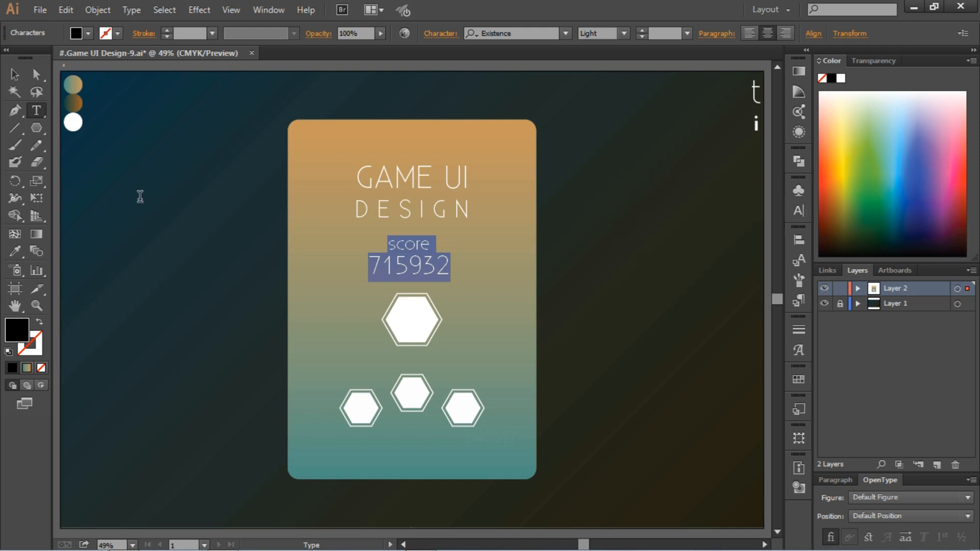
pyautogui.press('Escape')
pyautogui.click(318, 320)
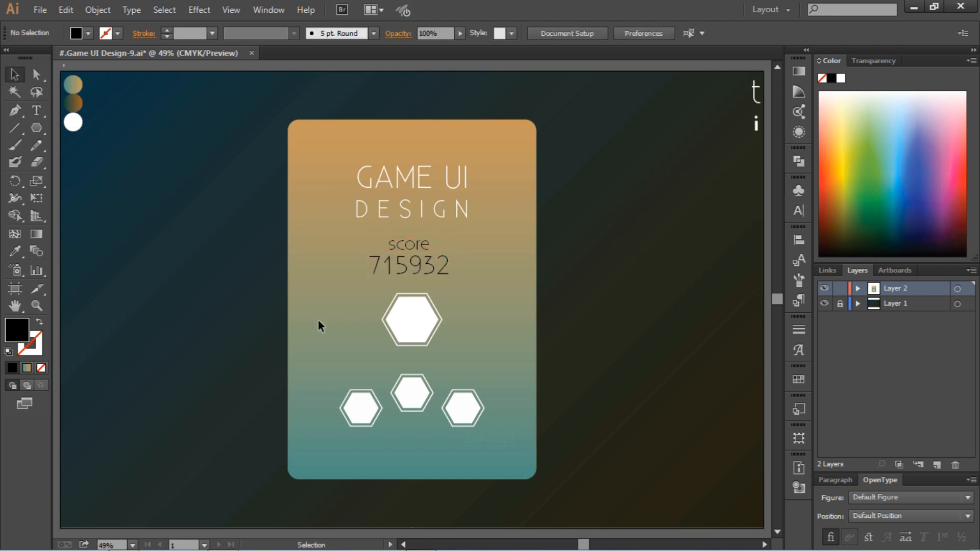
# Step: Move the title and the score text slightly higher on the card and save the document
pyautogui.click(418, 261)
pyautogui.moveTo(416, 268); pyautogui.dragTo(418, 266)
pyautogui.click(540, 317)
pyautogui.moveTo(436, 200); pyautogui.dragTo(437, 189)
pyautogui.click(520, 316)
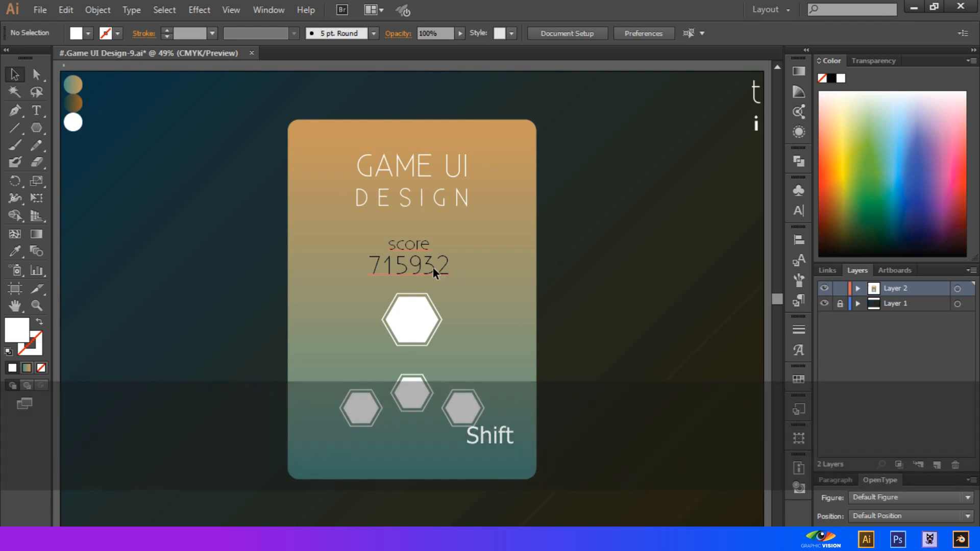
pyautogui.moveTo(433, 267); pyautogui.dragTo(433, 259)
pyautogui.click(536, 299)
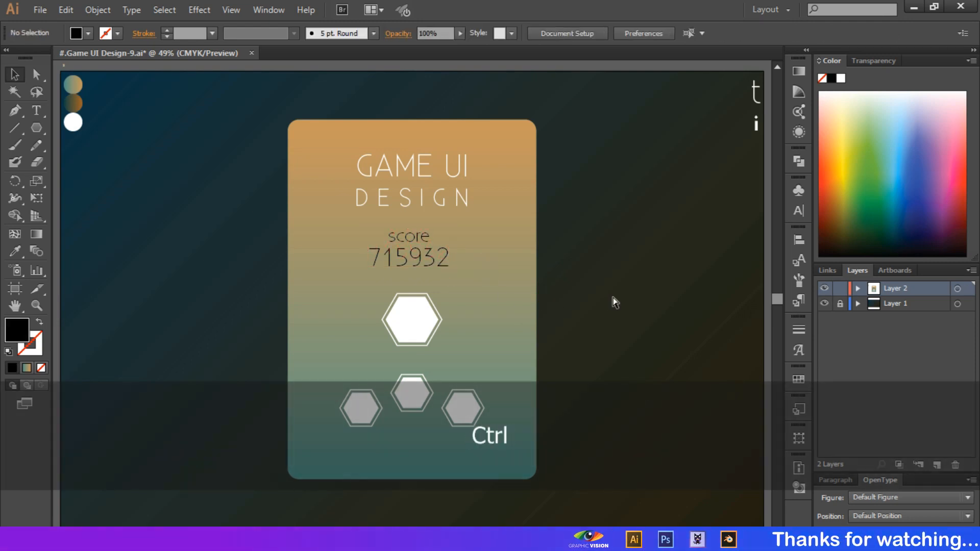
pyautogui.hotkey('ctrl', 's')
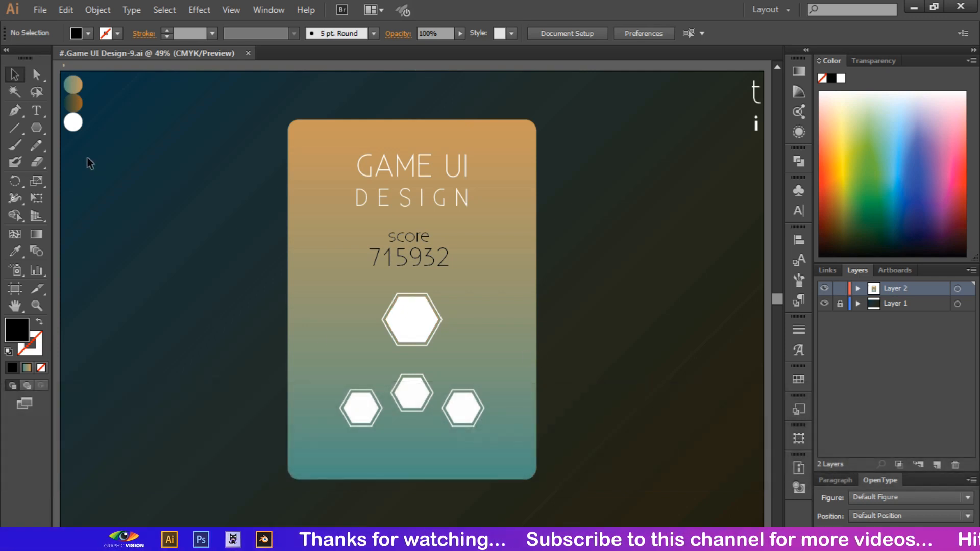
# Step: Create a three-sided polygon with an 85 px radius beside the card and move it slightly closer to the card
pyautogui.click(38, 124)
pyautogui.click(160, 252)
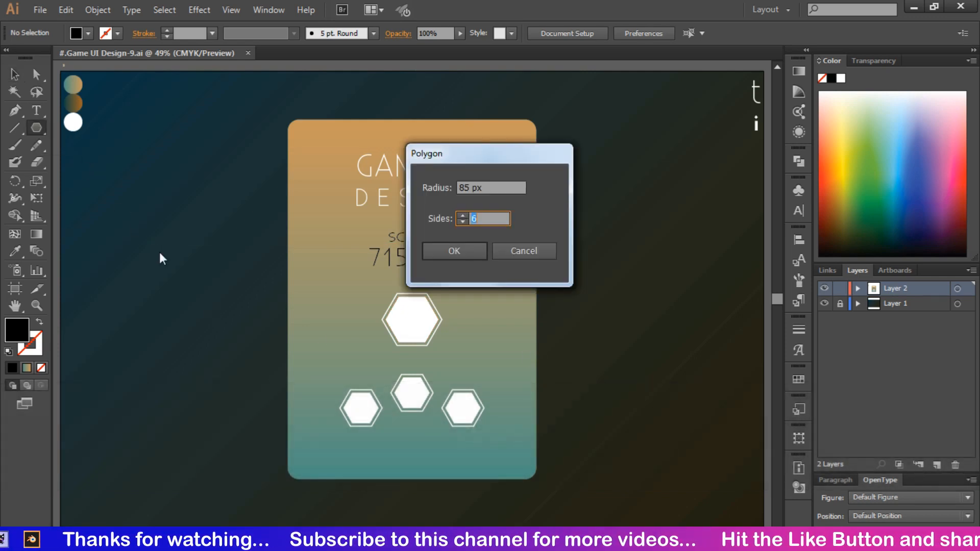
pyautogui.write('3')
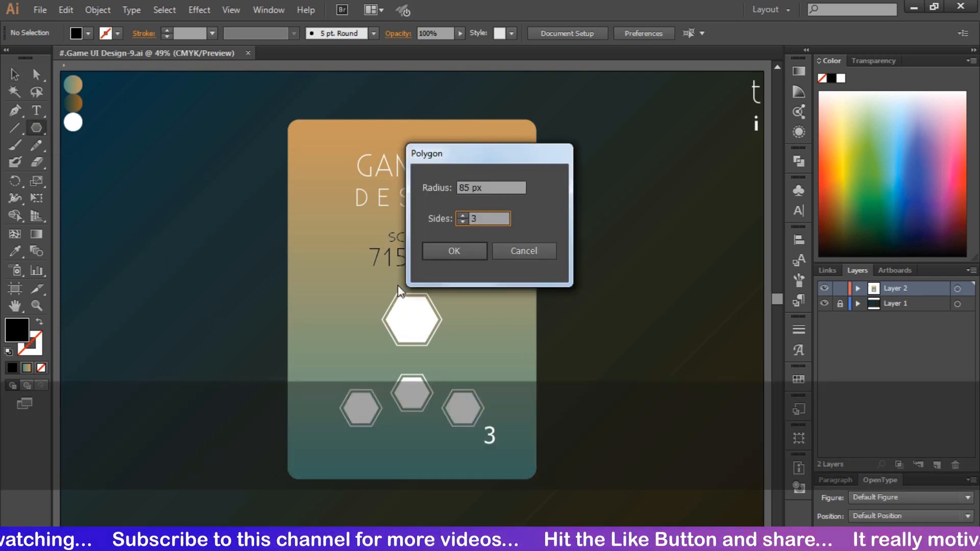
pyautogui.click(448, 252)
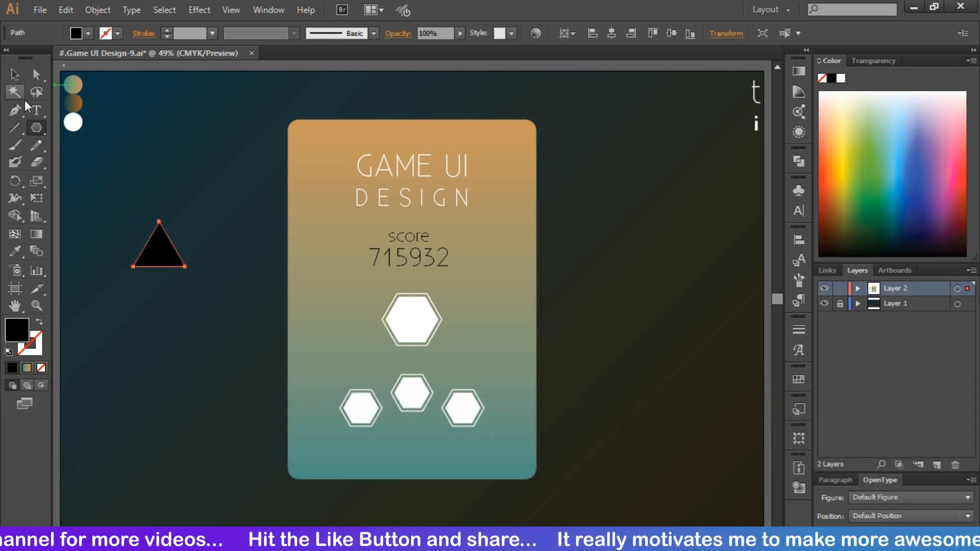
pyautogui.press('v')
pyautogui.moveTo(164, 244); pyautogui.dragTo(195, 254)
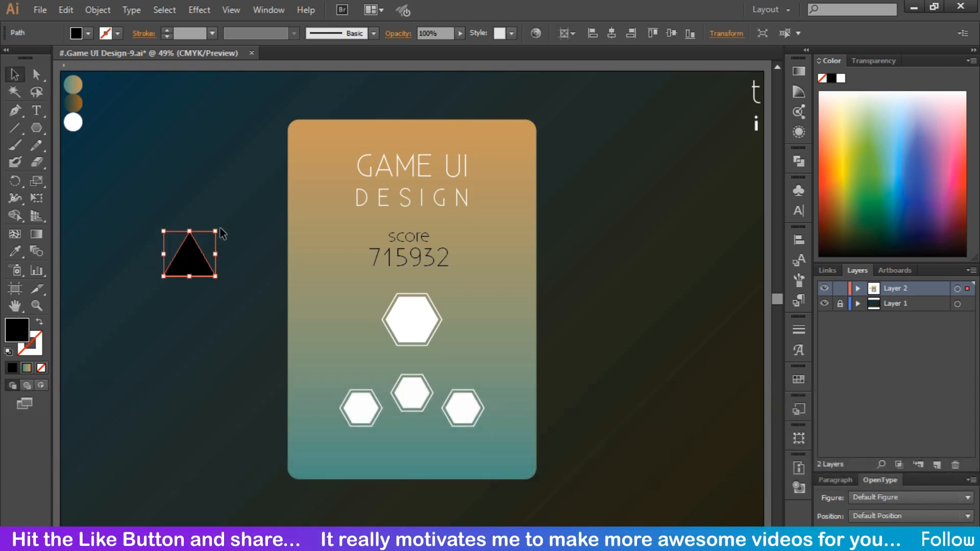
# Step: Rotate the black triangle beside the card 90 degrees clockwise so it points toward the card
pyautogui.click(223, 226)
pyautogui.click(182, 267)
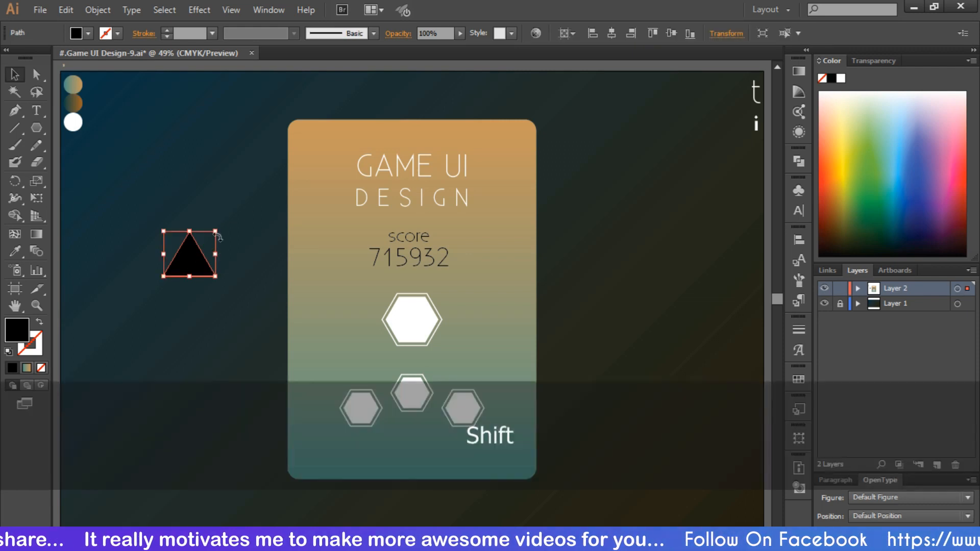
pyautogui.moveTo(219, 226); pyautogui.dragTo(239, 316)
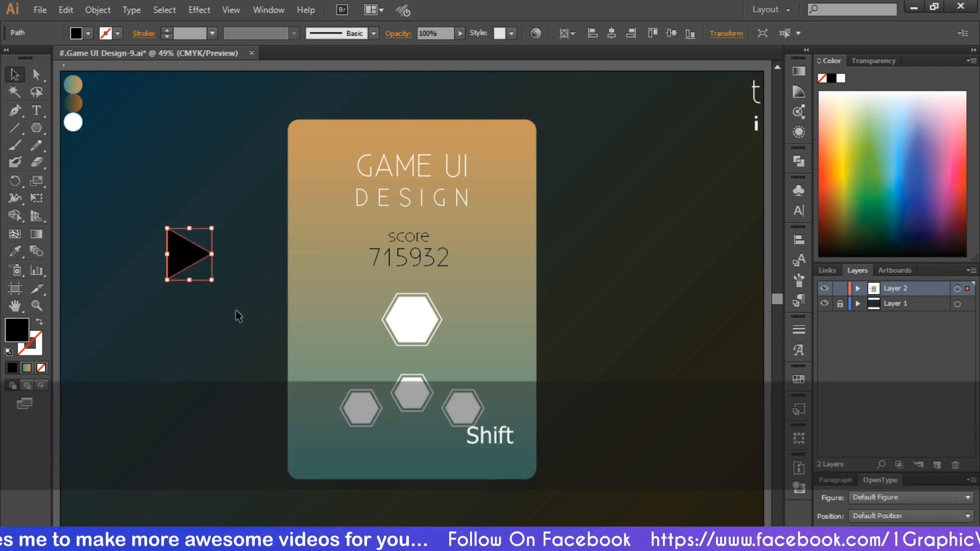
pyautogui.click(153, 318)
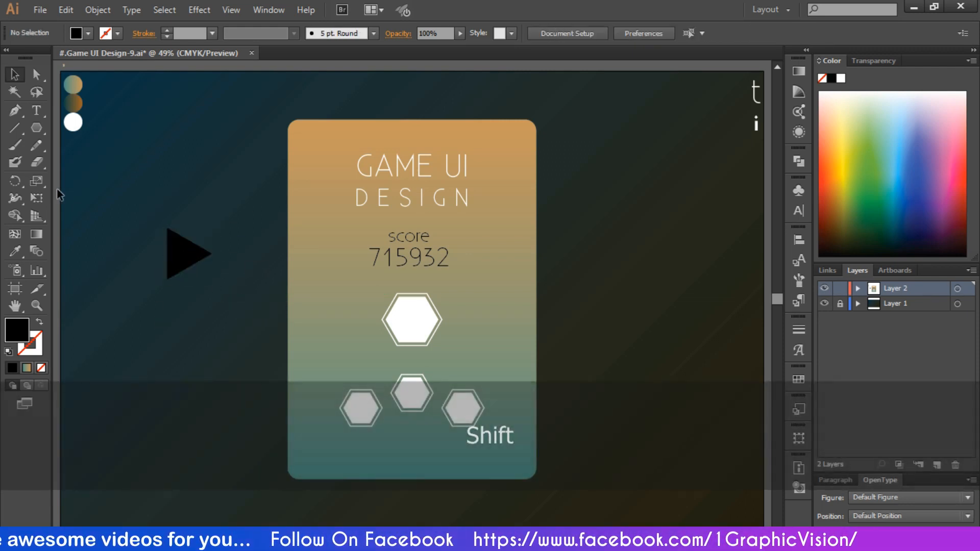
# Step: Draw a short vertical line below the triangle with a 3 pt stroke
pyautogui.click(16, 127)
pyautogui.moveTo(180, 302); pyautogui.dragTo(180, 351)
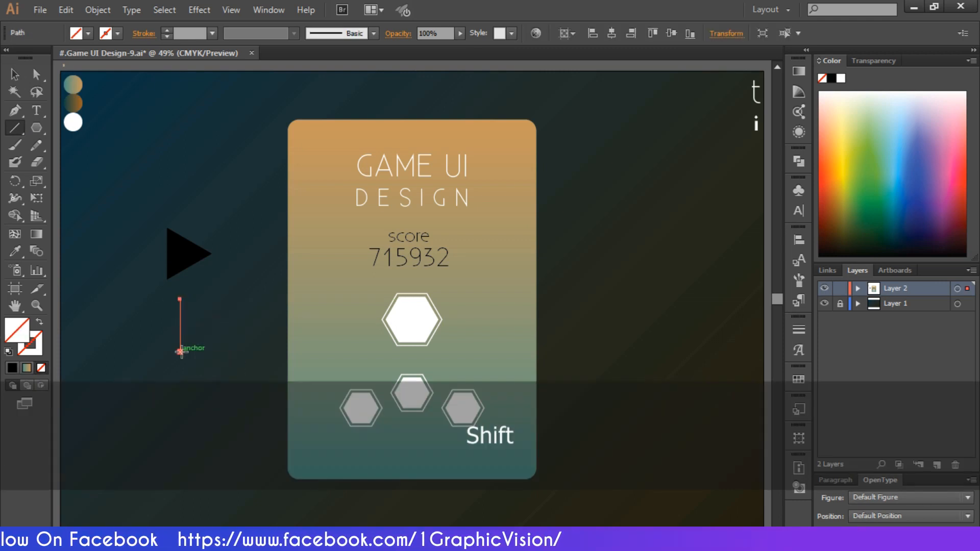
pyautogui.click(181, 32)
pyautogui.scroll(4, 181, 32)
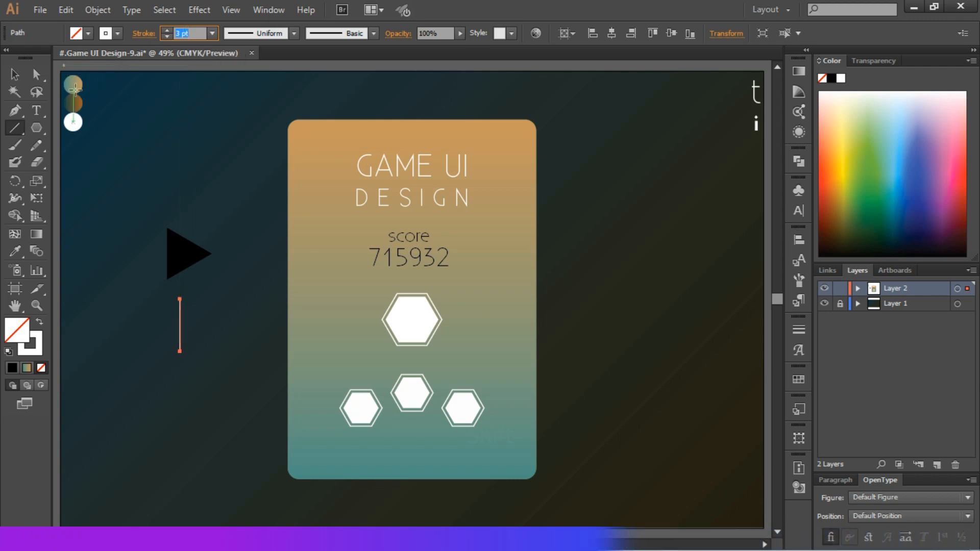
# Step: Add a copy of the vertical line rotated 90 degrees to form a plus sign, and group the two lines
pyautogui.click(19, 76)
pyautogui.click(171, 329)
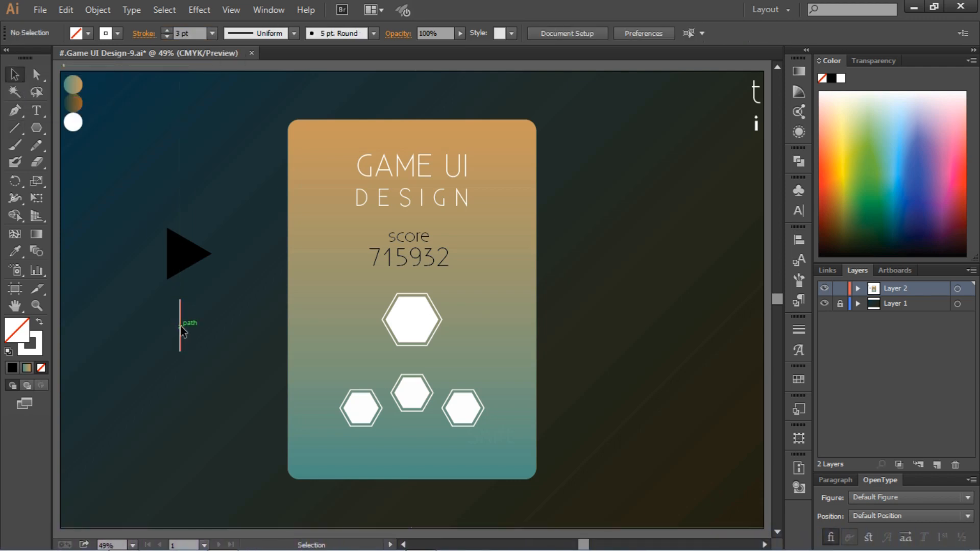
pyautogui.moveTo(183, 331); pyautogui.dragTo(173, 352)
pyautogui.click(204, 299)
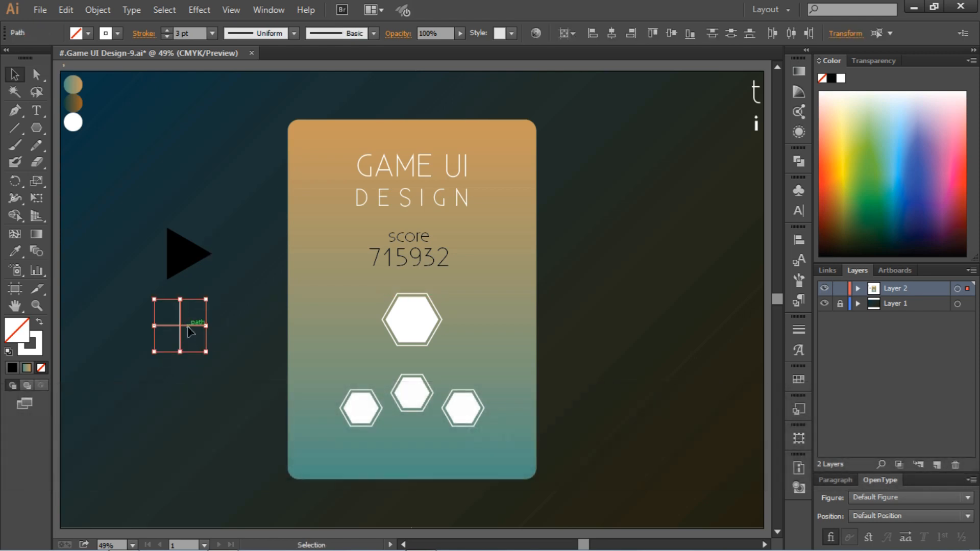
pyautogui.rightClick(190, 331)
pyautogui.click(229, 395)
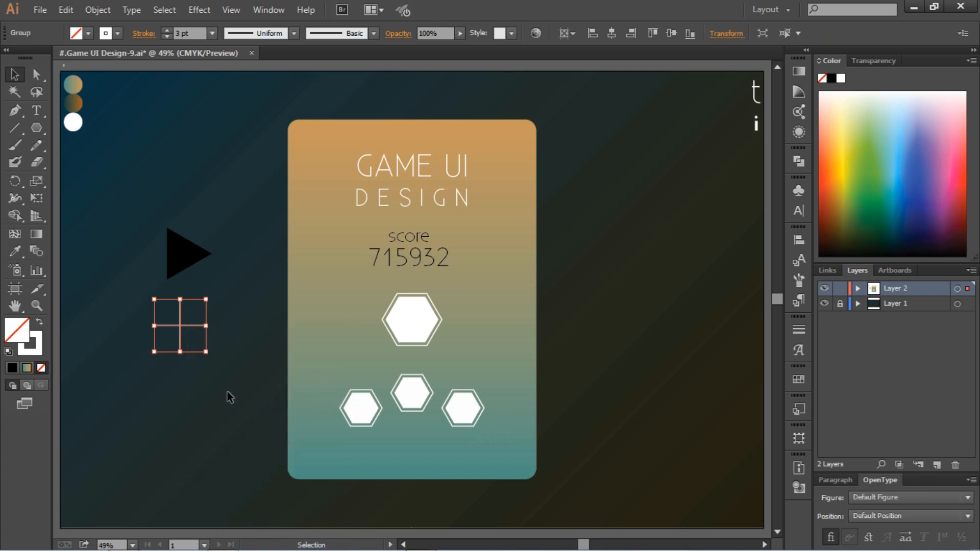
# Step: Overlay a copy of the plus sign rotated 45 degrees to form a star, scale it down to icon size and group it
pyautogui.hotkey('ctrl', 'c')
pyautogui.hotkey('ctrl', 'v')
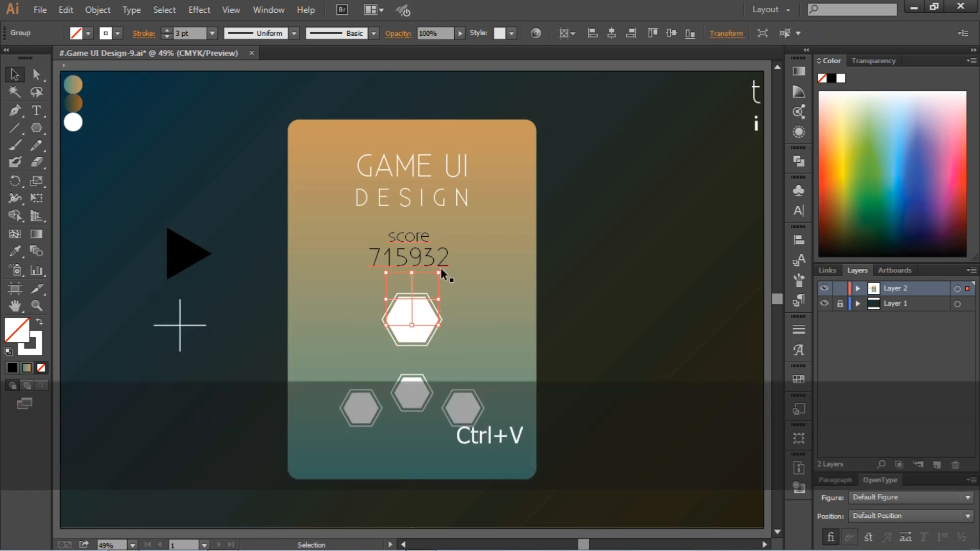
pyautogui.moveTo(448, 274); pyautogui.dragTo(179, 330)
pyautogui.click(210, 296)
pyautogui.moveTo(212, 296); pyautogui.dragTo(175, 330)
pyautogui.rightClick(168, 317)
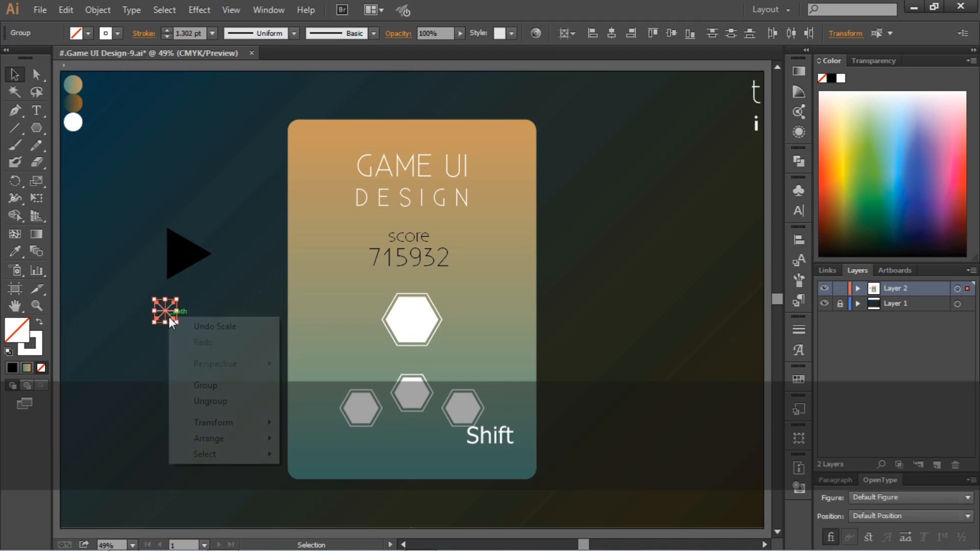
pyautogui.click(213, 386)
pyautogui.click(212, 385)
# Step: Scale the triangle down to icon size and place it just to the right of the star icon
pyautogui.click(204, 256)
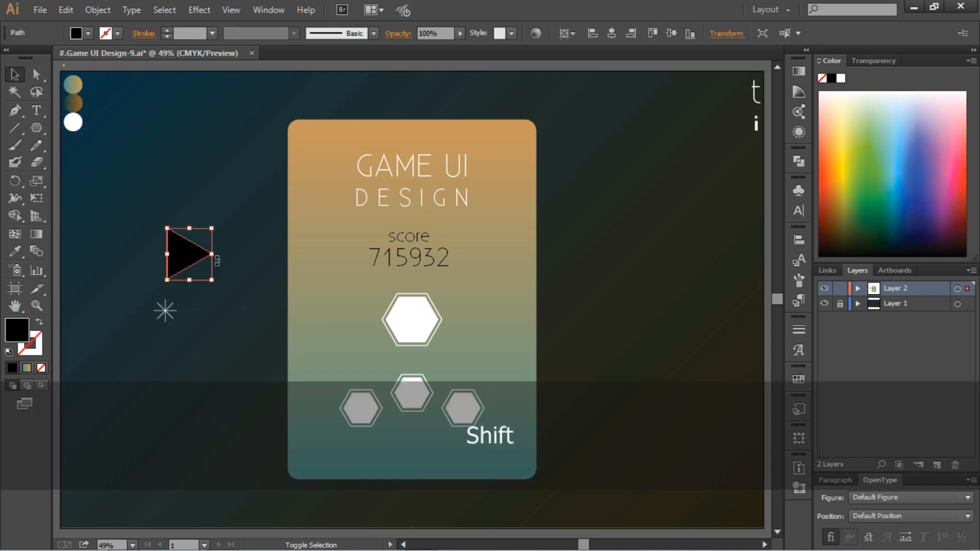
pyautogui.moveTo(211, 280); pyautogui.dragTo(195, 312)
pyautogui.click(188, 263)
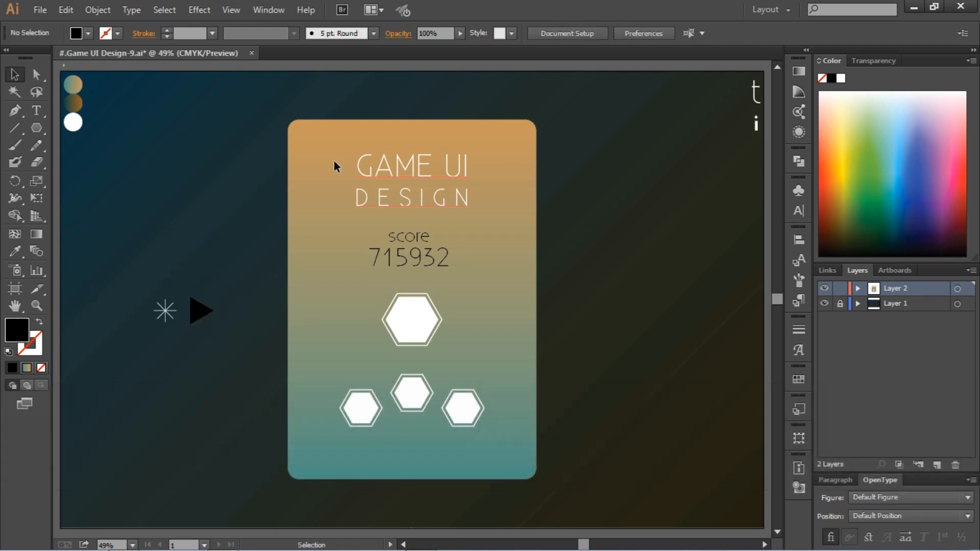
# Step: Copy the white letter "i" from the artboard's corner and place the copy to the right of the triangle
pyautogui.click(754, 128)
pyautogui.hotkey('ctrl', 'c')
pyautogui.hotkey('ctrl', 'v')
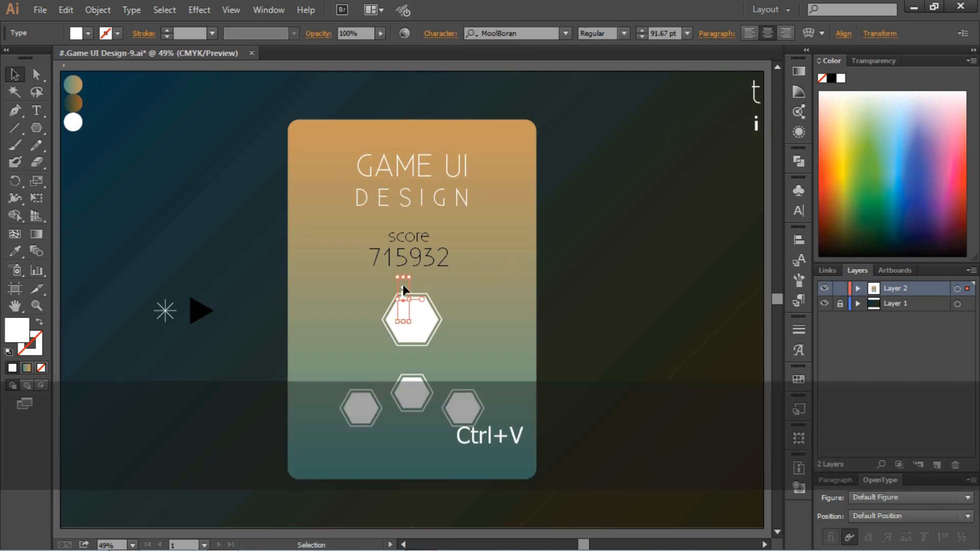
pyautogui.moveTo(402, 286); pyautogui.dragTo(238, 300)
pyautogui.click(207, 357)
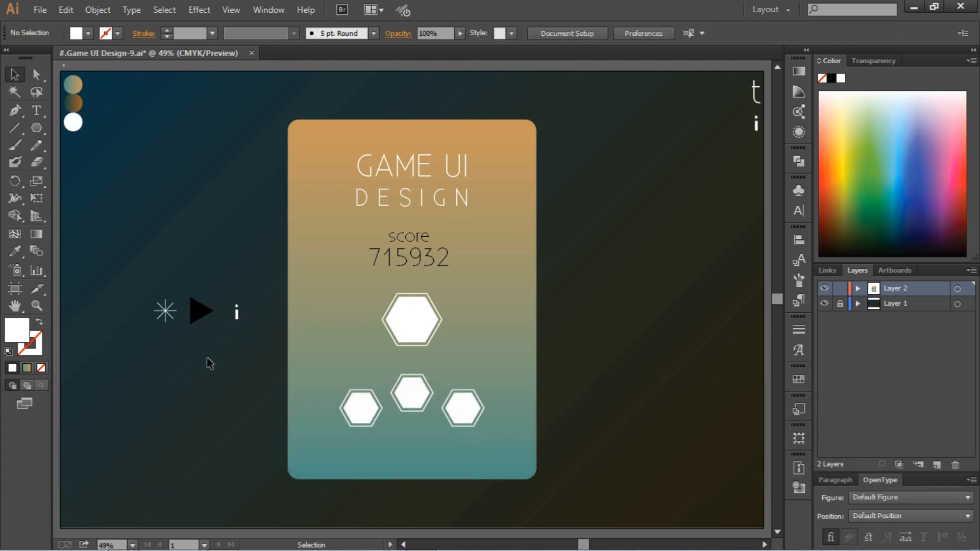
# Step: Draw a small white circle above the icons and place a duplicate of it level to its right
pyautogui.moveTo(39, 128); pyautogui.dragTo(77, 164)
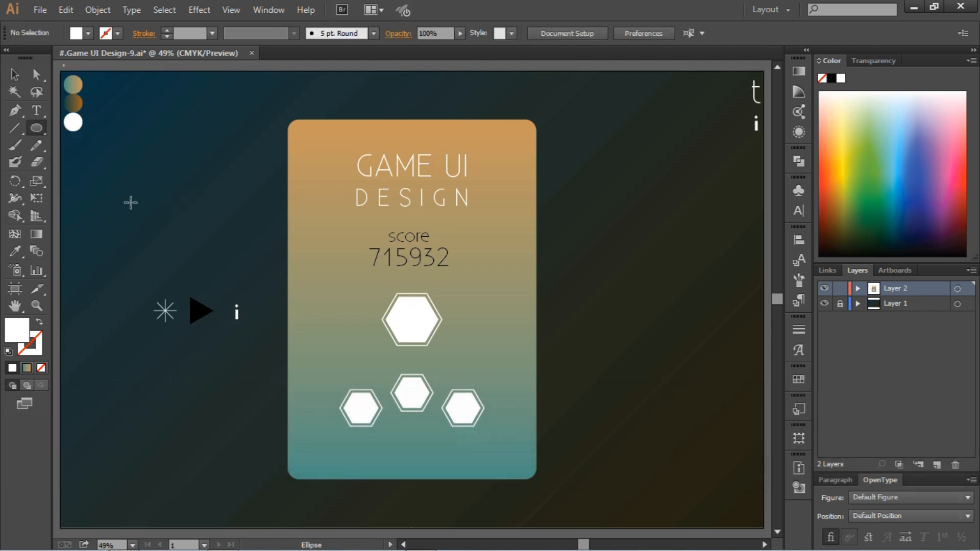
pyautogui.moveTo(130, 202)
pyautogui.mouseDown()
pyautogui.moveTo(157, 230)
pyautogui.moveTo(189, 219)
pyautogui.mouseUp()
pyautogui.click(16, 75)
pyautogui.click(95, 124)
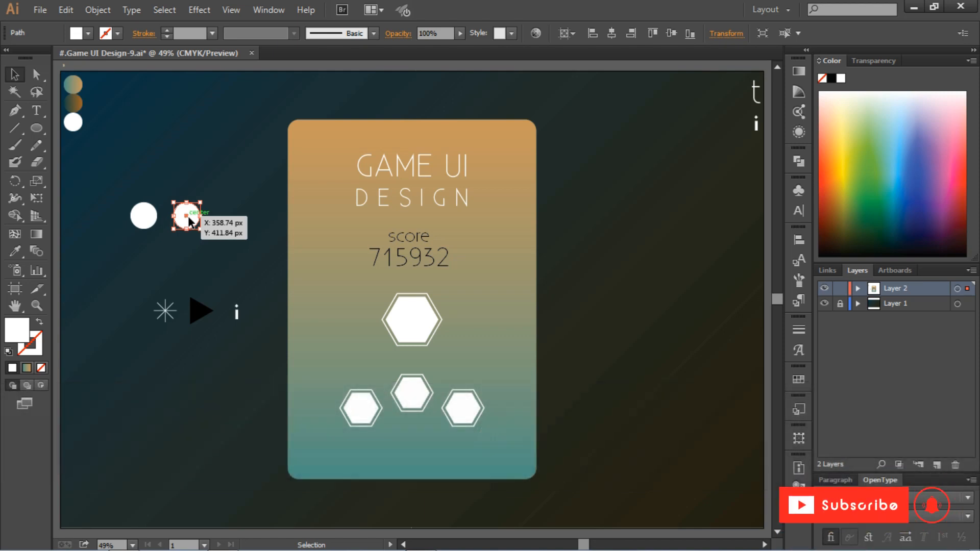
pyautogui.click(182, 174)
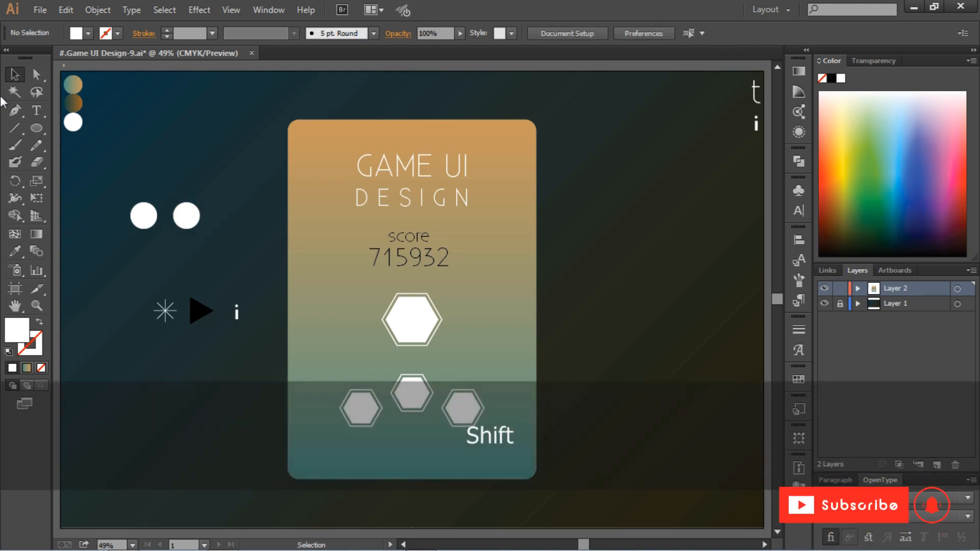
# Step: Draw a vertical stem upward from the right edge of each circle, making the second stem taller
pyautogui.click(14, 127)
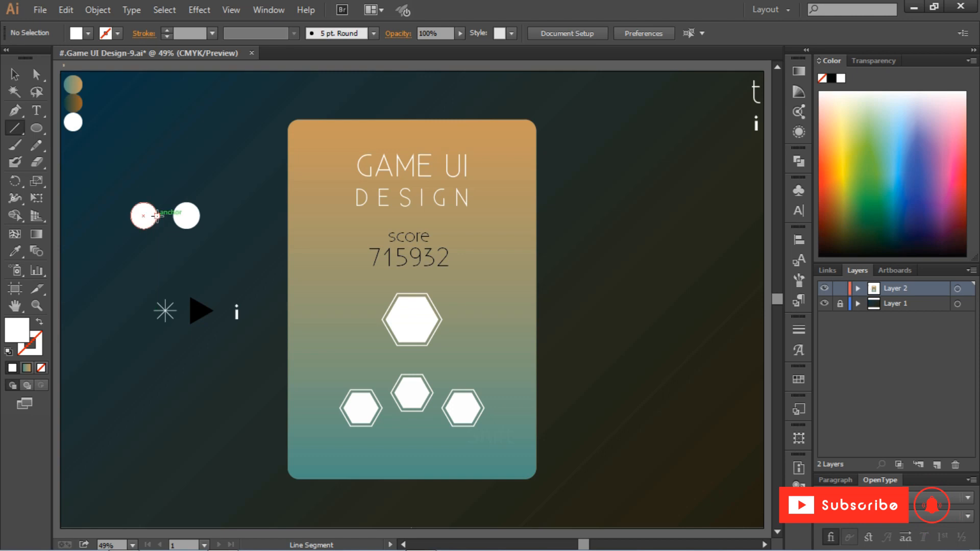
pyautogui.moveTo(157, 215); pyautogui.dragTo(157, 172)
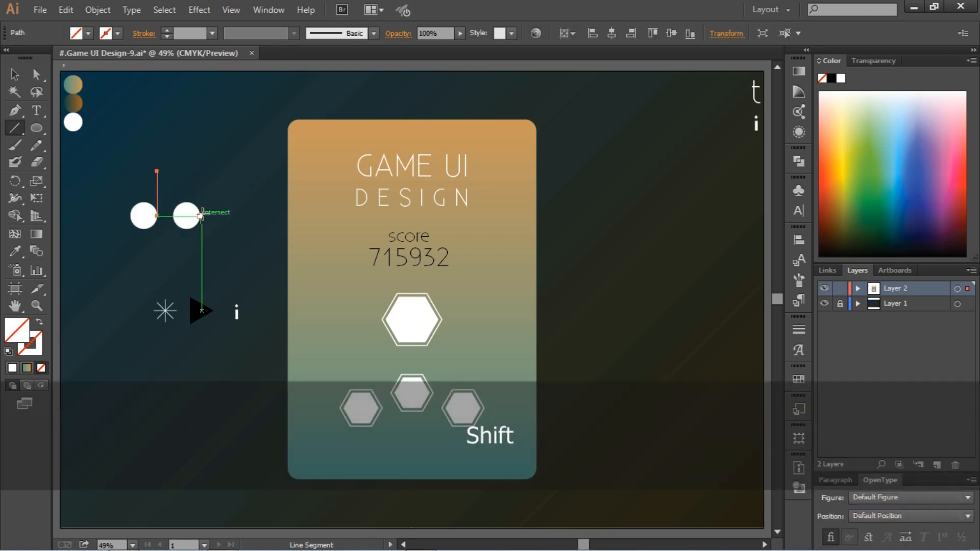
pyautogui.moveTo(200, 216); pyautogui.dragTo(199, 151)
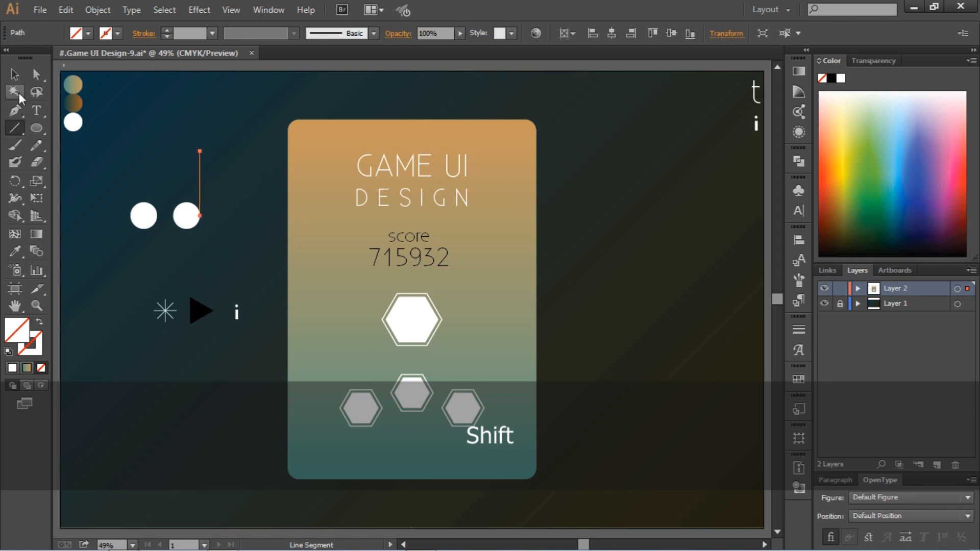
# Step: Give both circles and their stems a white 3 pt stroke and no fill
pyautogui.press('v')
pyautogui.moveTo(116, 147); pyautogui.dragTo(215, 243)
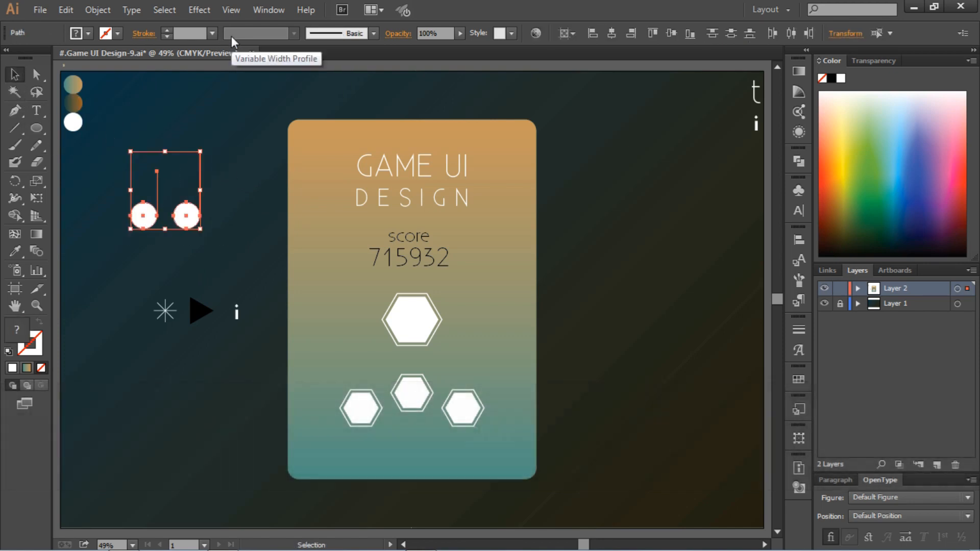
pyautogui.click(200, 33)
pyautogui.scroll(3, 200, 34)
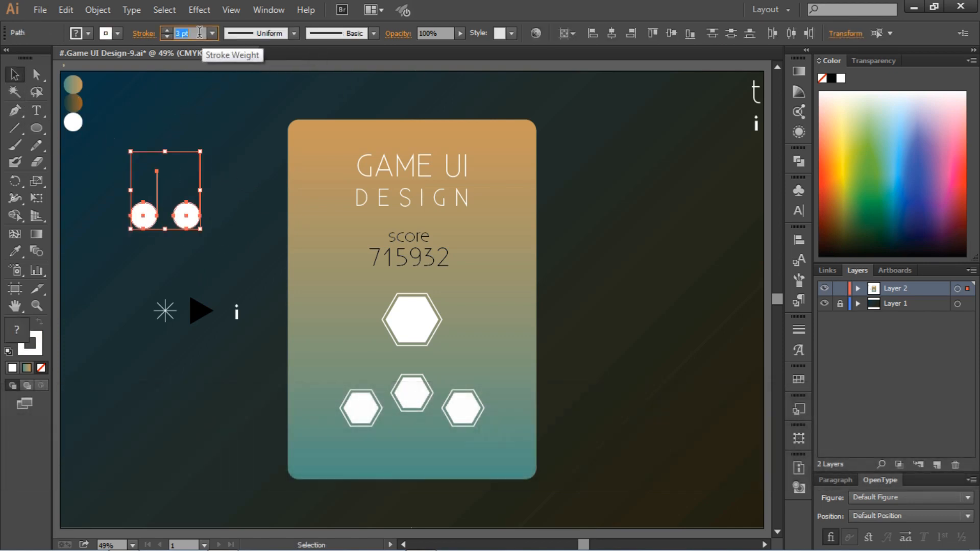
pyautogui.click(87, 34)
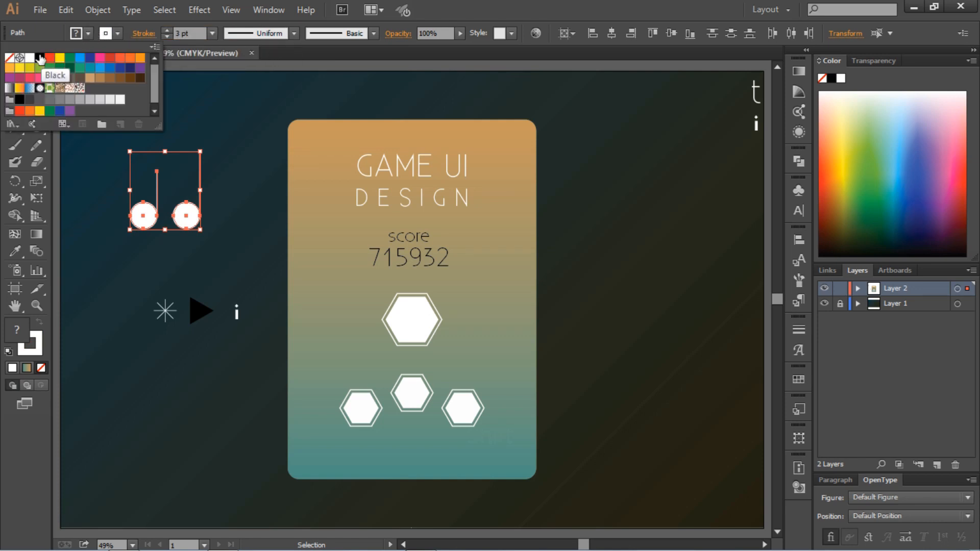
pyautogui.click(10, 62)
pyautogui.click(121, 233)
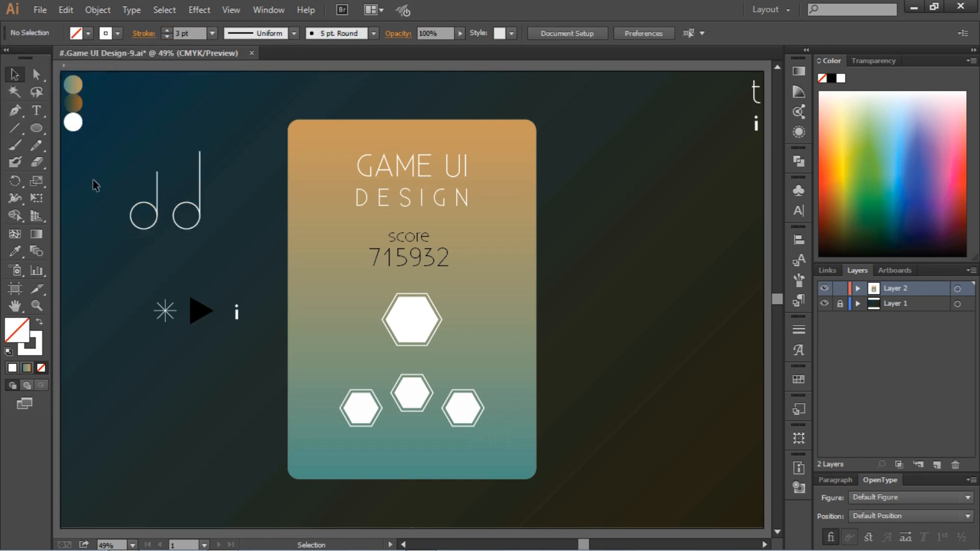
# Step: Draw a slanted line rising to the right and position it above the two stems
pyautogui.click(14, 128)
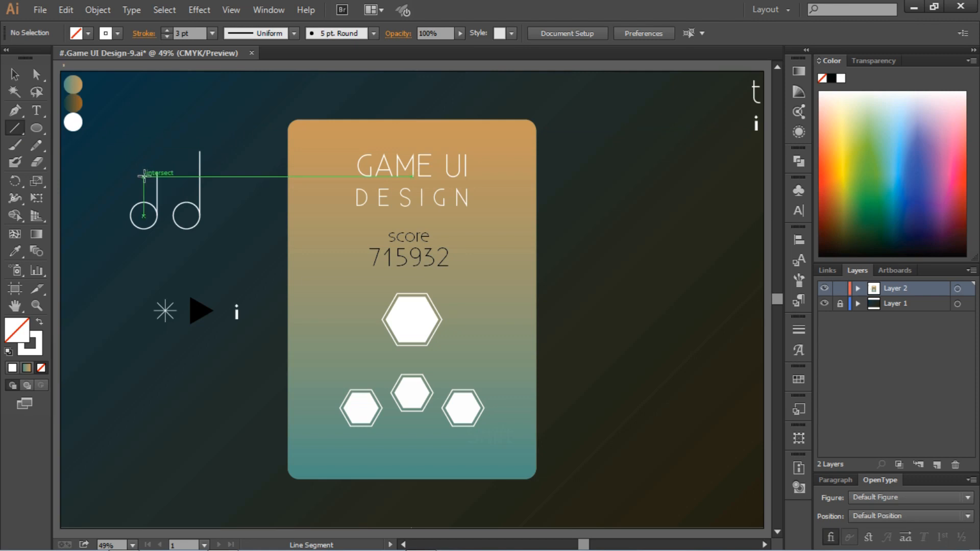
pyautogui.moveTo(143, 176); pyautogui.dragTo(182, 142)
pyautogui.press('v')
pyautogui.click(163, 148)
pyautogui.click(161, 170)
# Step: Extend the upper ends of both stems until they meet the slanted line of the music note
pyautogui.click(36, 74)
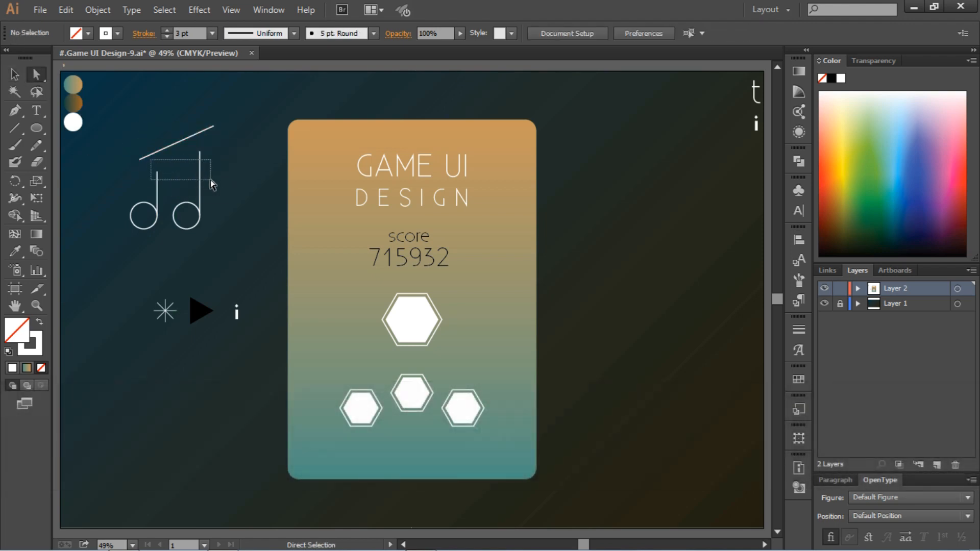
pyautogui.moveTo(211, 180); pyautogui.dragTo(211, 179)
pyautogui.click(199, 152)
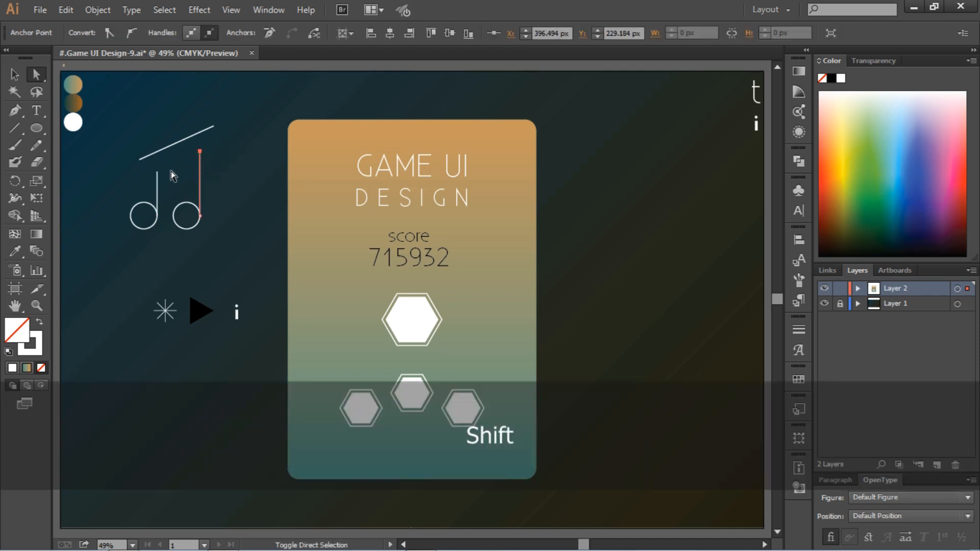
pyautogui.keyDown('shift'); pyautogui.click(158, 173); pyautogui.keyUp('shift')
pyautogui.moveTo(158, 172); pyautogui.dragTo(226, 249)
pyautogui.click(219, 195)
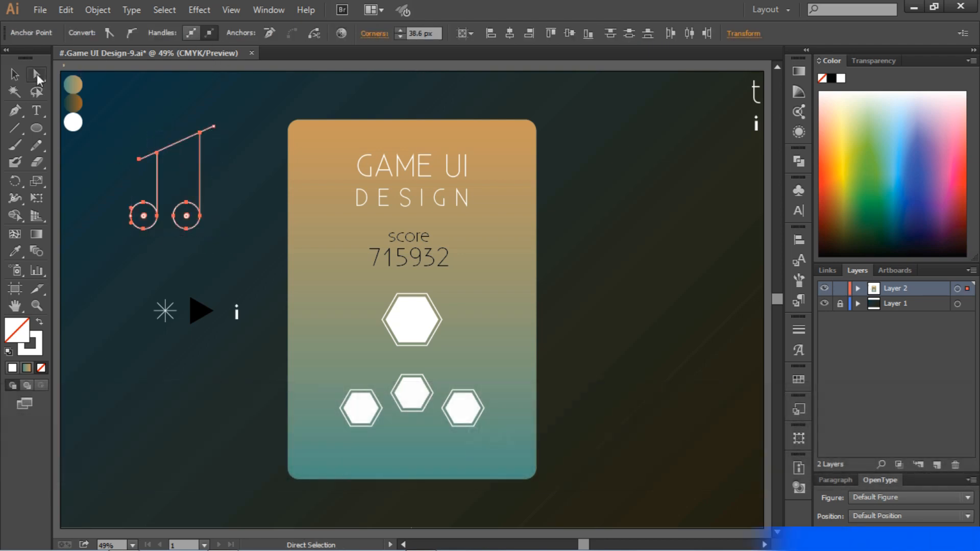
# Step: Scale the whole music note down to icon size and set its stroke weight to 3 pt
pyautogui.click(14, 74)
pyautogui.moveTo(137, 106); pyautogui.dragTo(168, 148)
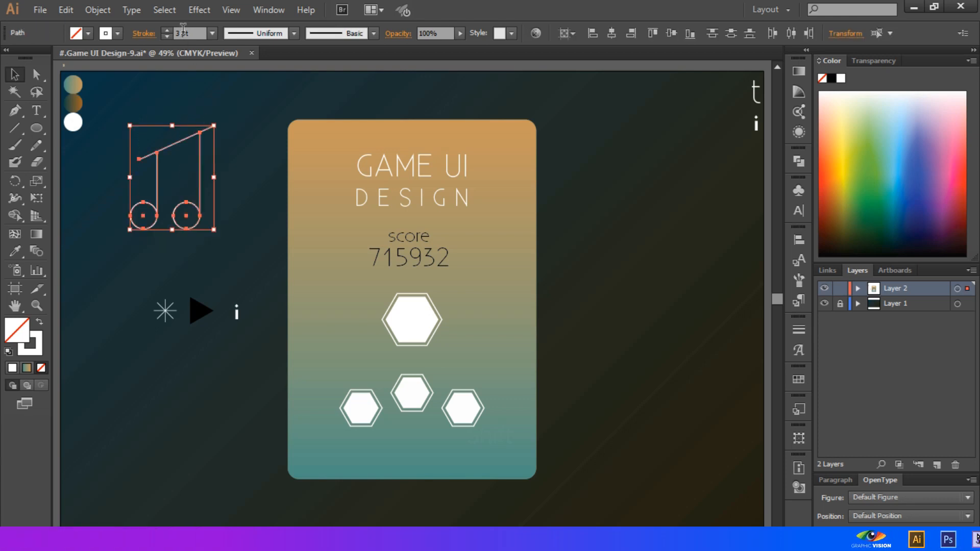
pyautogui.moveTo(214, 126)
pyautogui.mouseDown()
pyautogui.moveTo(186, 204)
pyautogui.moveTo(153, 201)
pyautogui.mouseUp()
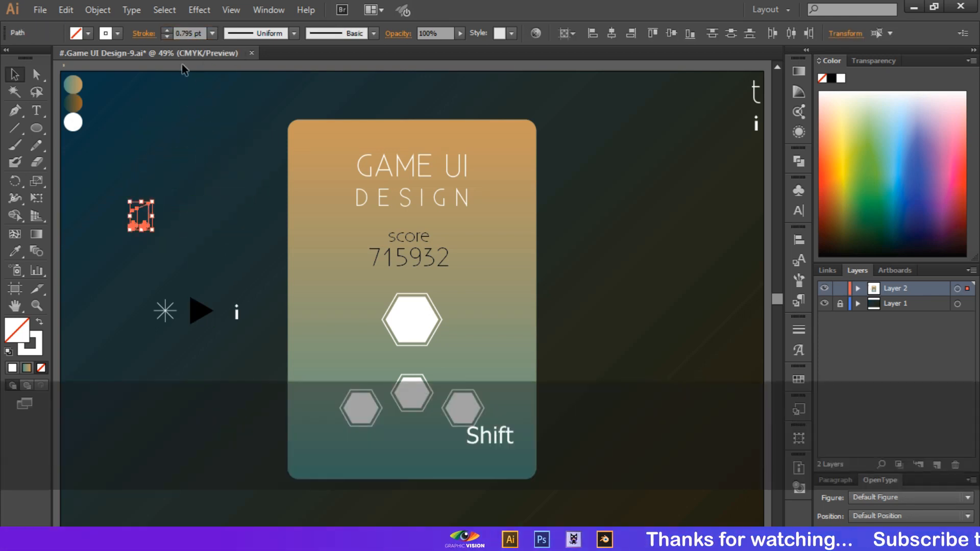
pyautogui.click(188, 32)
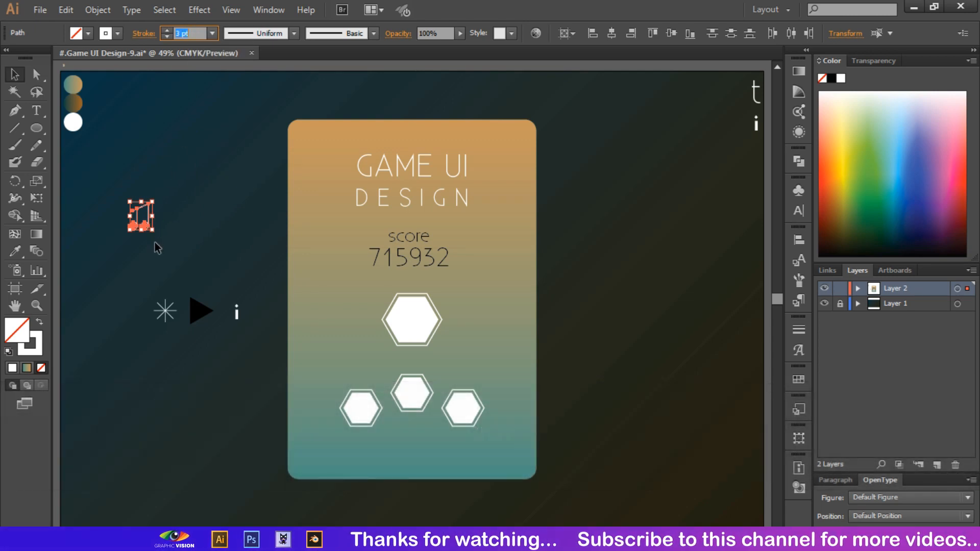
# Step: Group the music note's parts and move the icon directly below the triangle
pyautogui.rightClick(150, 226)
pyautogui.click(185, 294)
pyautogui.click(193, 269)
pyautogui.moveTo(152, 226); pyautogui.dragTo(218, 364)
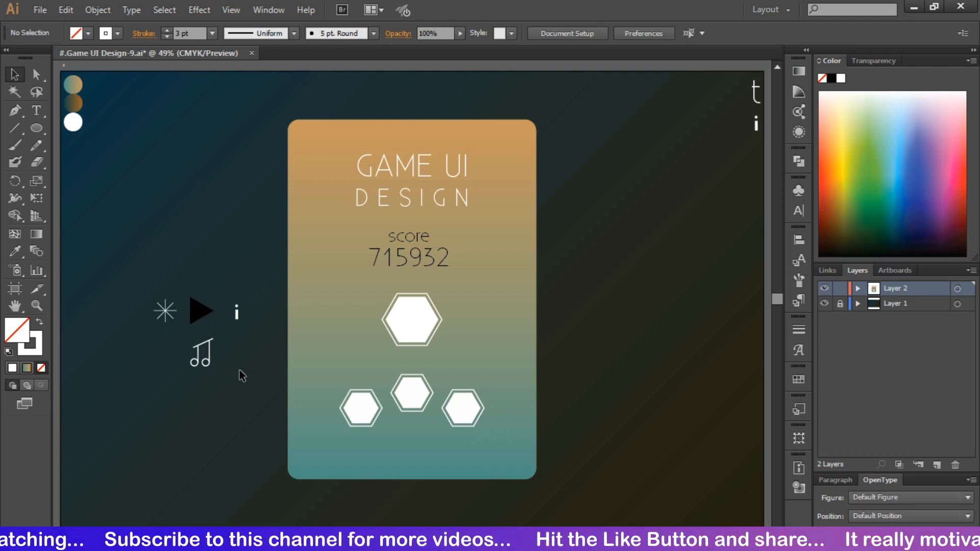
# Step: Give the triangle icon a white 3 pt stroke and no fill
pyautogui.click(199, 309)
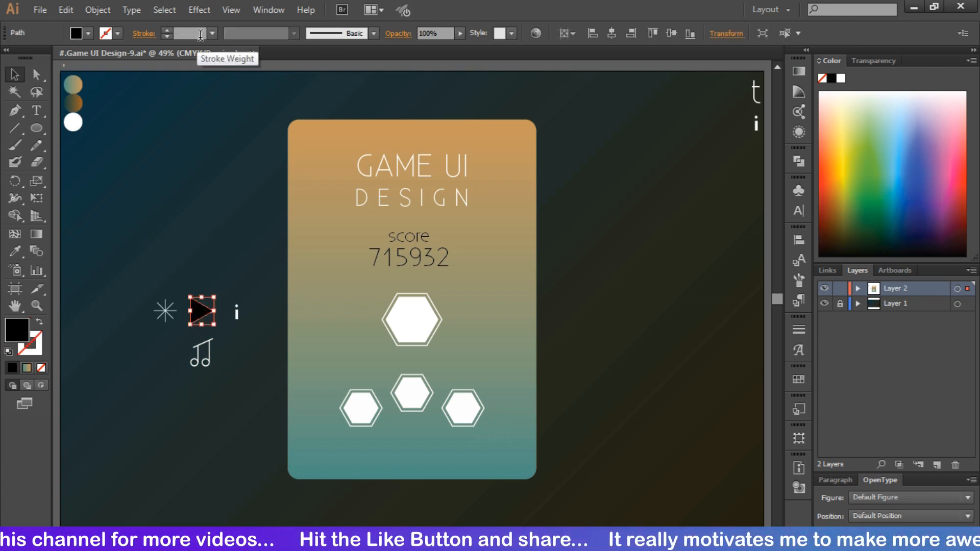
pyautogui.write('3')
pyautogui.press('Return')
pyautogui.click(85, 32)
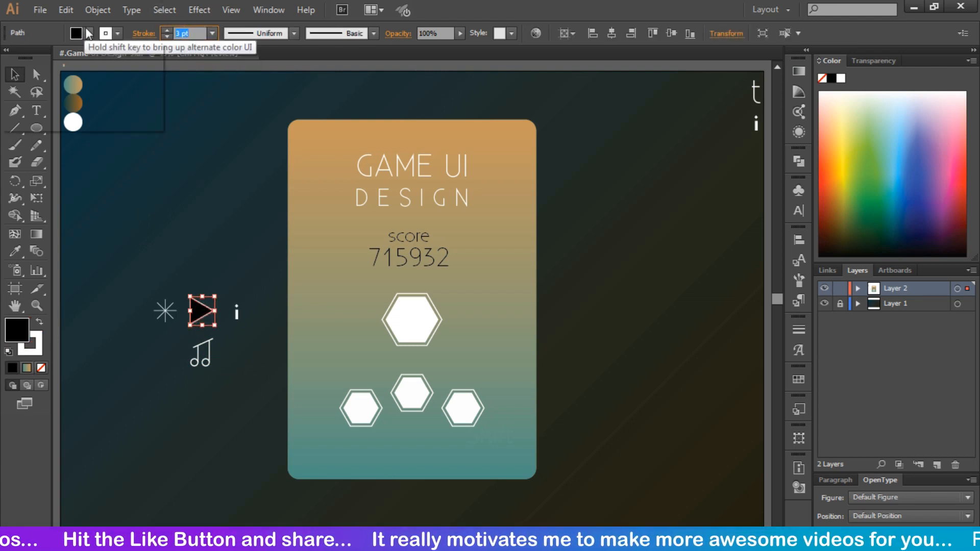
pyautogui.click(10, 58)
pyautogui.click(158, 230)
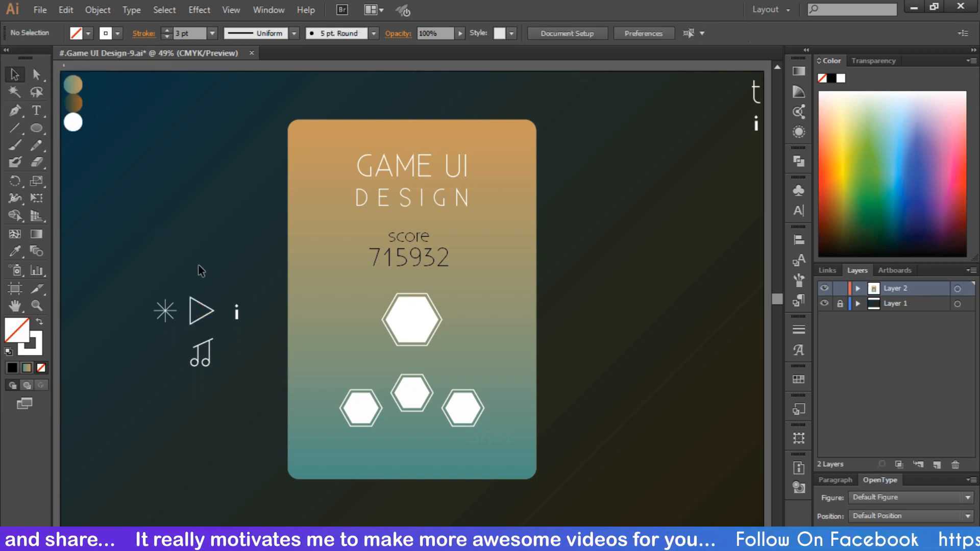
# Step: Set the star icon's stroke weight to 3 pt
pyautogui.click(165, 310)
pyautogui.doubleClick(185, 32)
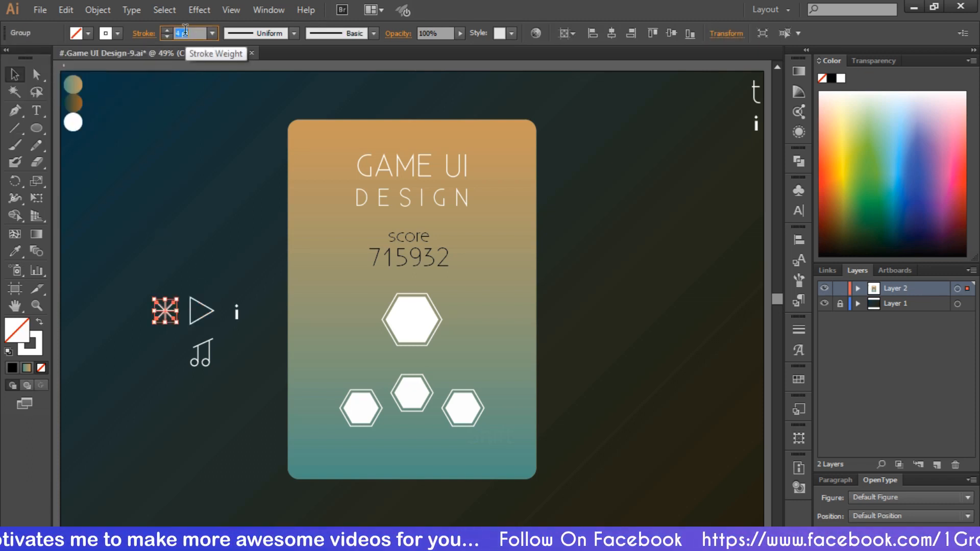
pyautogui.write('3')
pyautogui.press('Return')
pyautogui.click(221, 310)
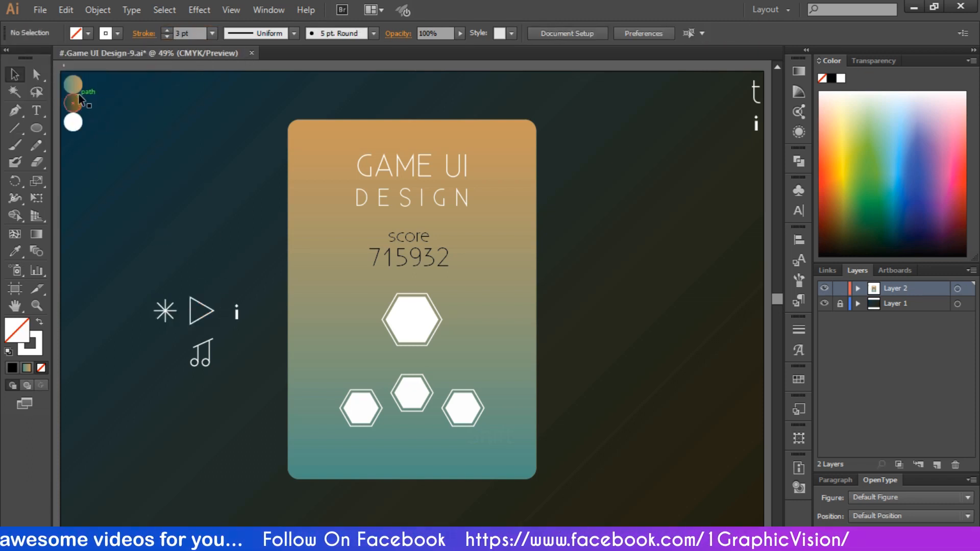
# Step: Fill the large inner hexagon with the dark teal-to-orange gradient sampled from the middle color swatch circle
pyautogui.click(420, 324)
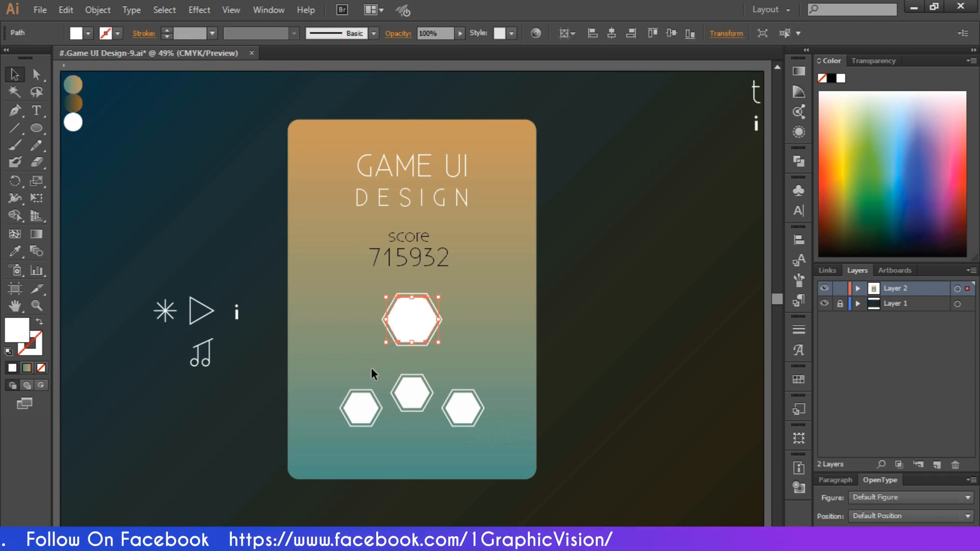
pyautogui.click(15, 250)
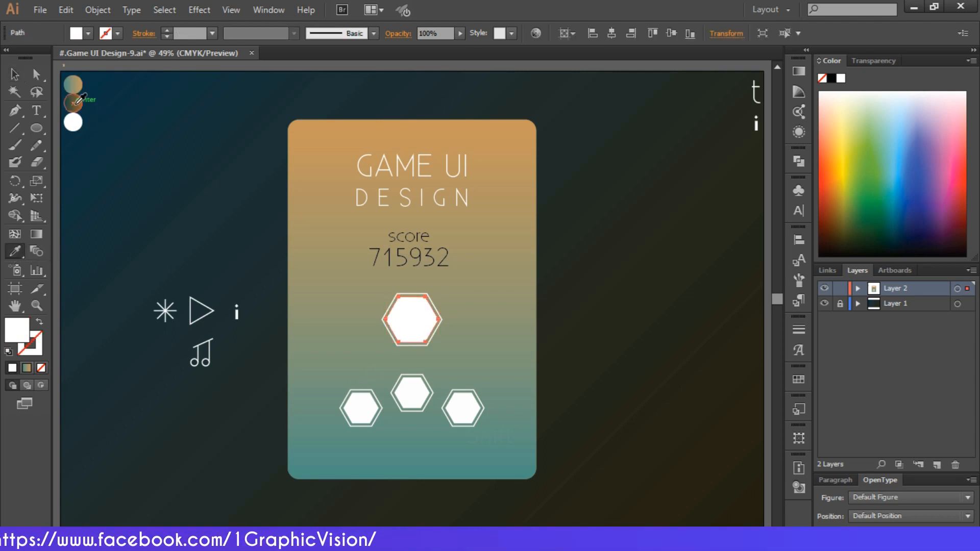
pyautogui.click(80, 98)
pyautogui.click(15, 74)
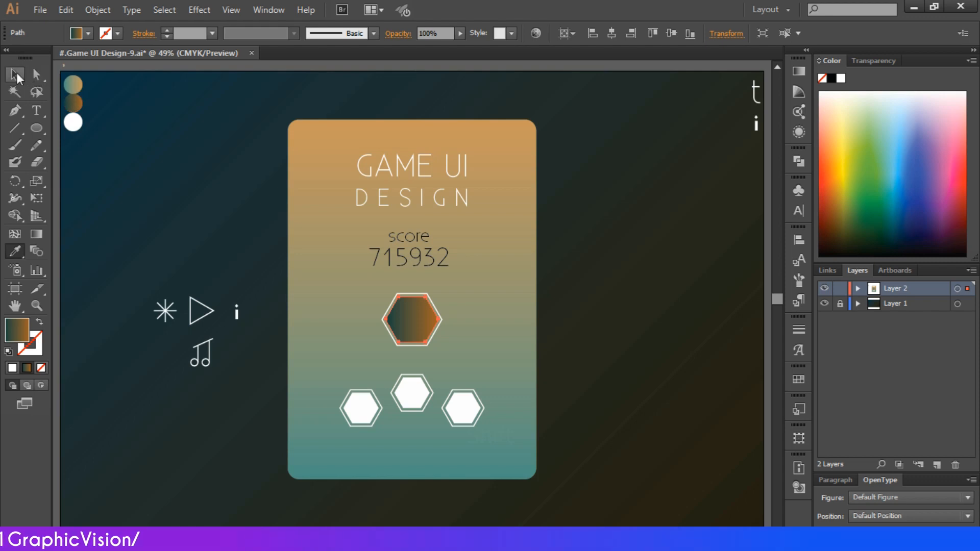
pyautogui.click(253, 279)
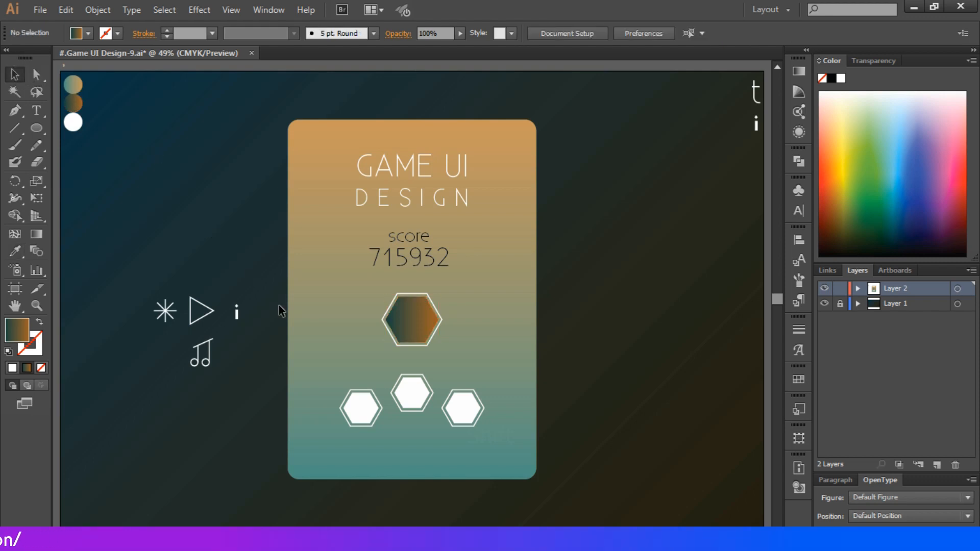
# Step: Set the large inner hexagon's linear gradient angle to 45°
pyautogui.click(418, 320)
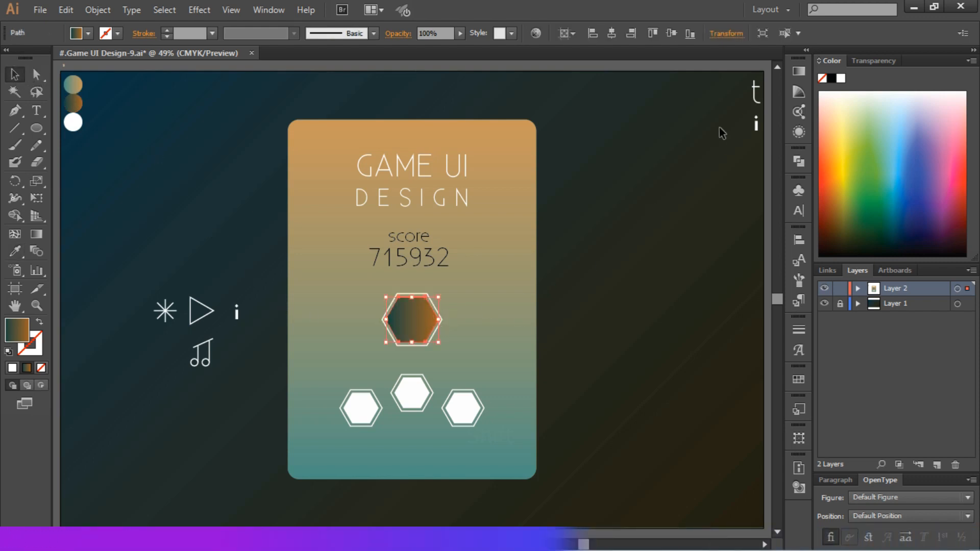
pyautogui.click(804, 71)
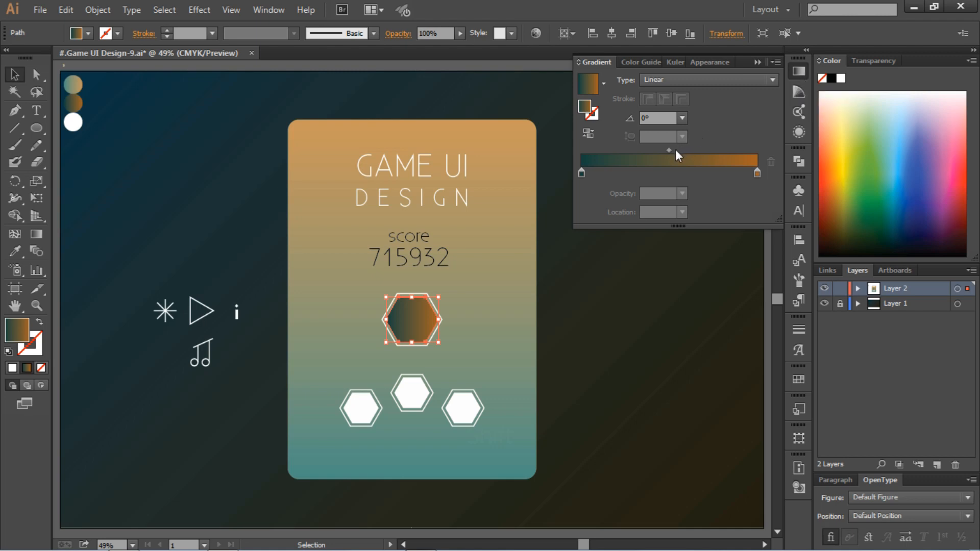
pyautogui.click(682, 118)
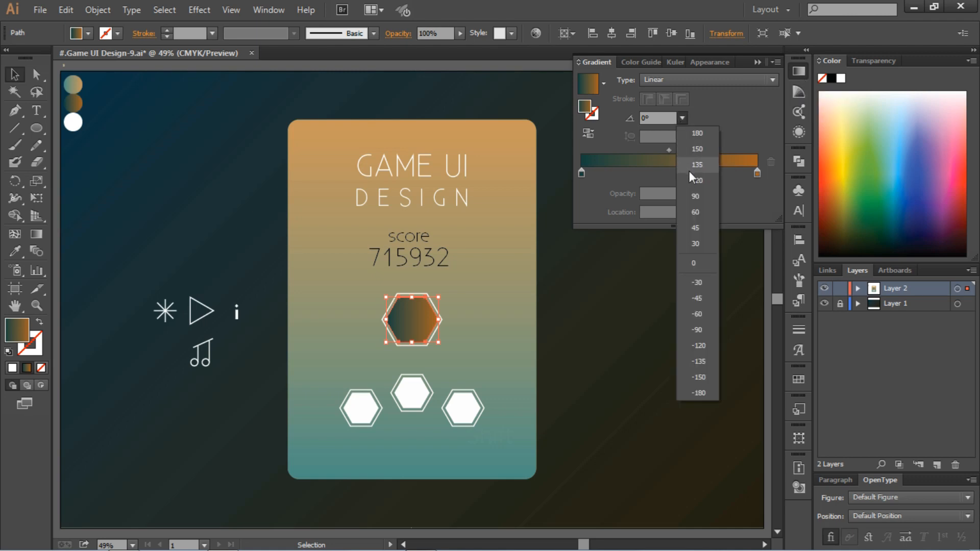
pyautogui.click(696, 228)
pyautogui.click(677, 257)
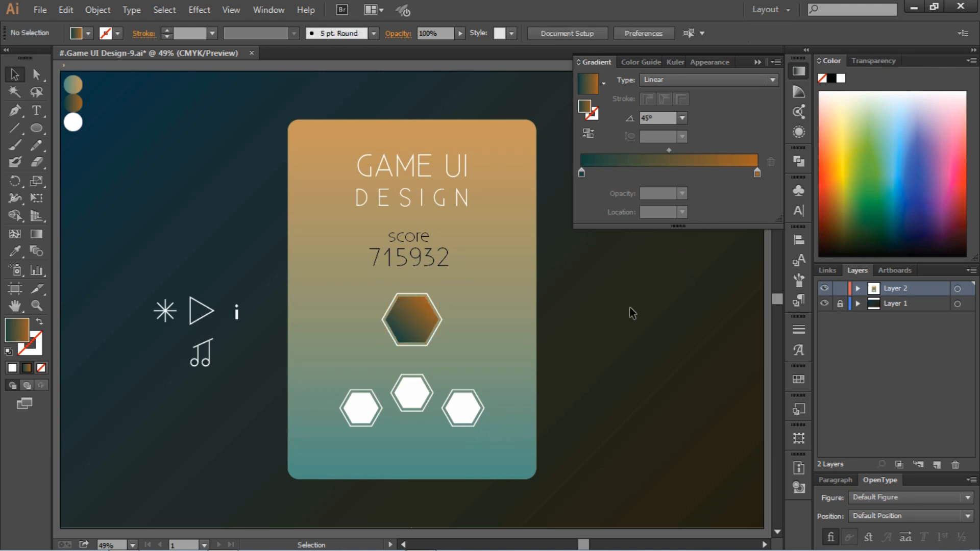
# Step: Move the triangle icon into the large hexagon and scale it down proportionally to fit
pyautogui.moveTo(201, 319); pyautogui.dragTo(426, 330)
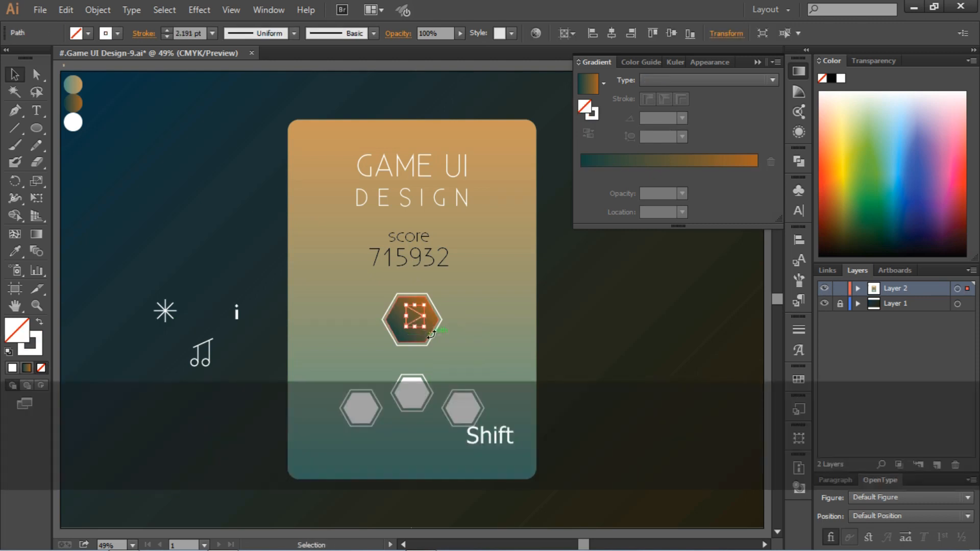
pyautogui.hotkey('ctrl', '=')
pyautogui.hotkey('ctrl', '=')
pyautogui.hotkey('ctrl', '=')
pyautogui.hotkey('ctrl', '=')
pyautogui.scroll(-3, 431, 333)
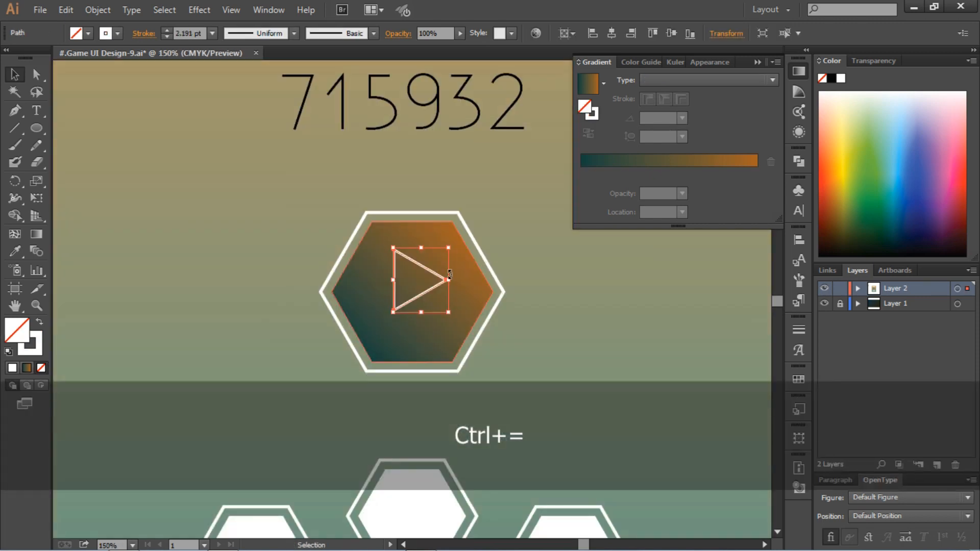
pyautogui.rightClick(448, 225)
pyautogui.click(460, 201)
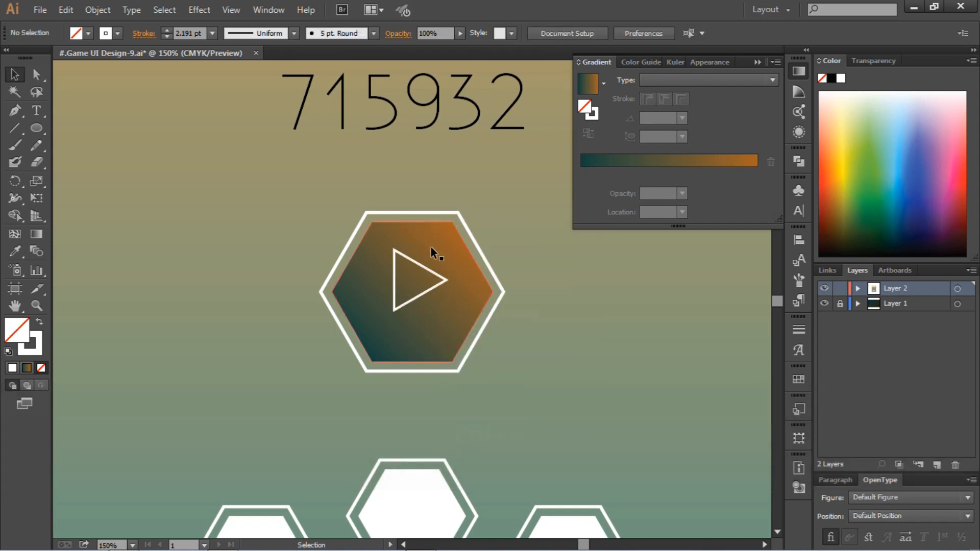
# Step: Center the play triangle within the large hexagon and set its stroke weight to 3 pt
pyautogui.moveTo(432, 271)
pyautogui.mouseDown()
pyautogui.moveTo(438, 281)
pyautogui.moveTo(429, 284)
pyautogui.mouseUp()
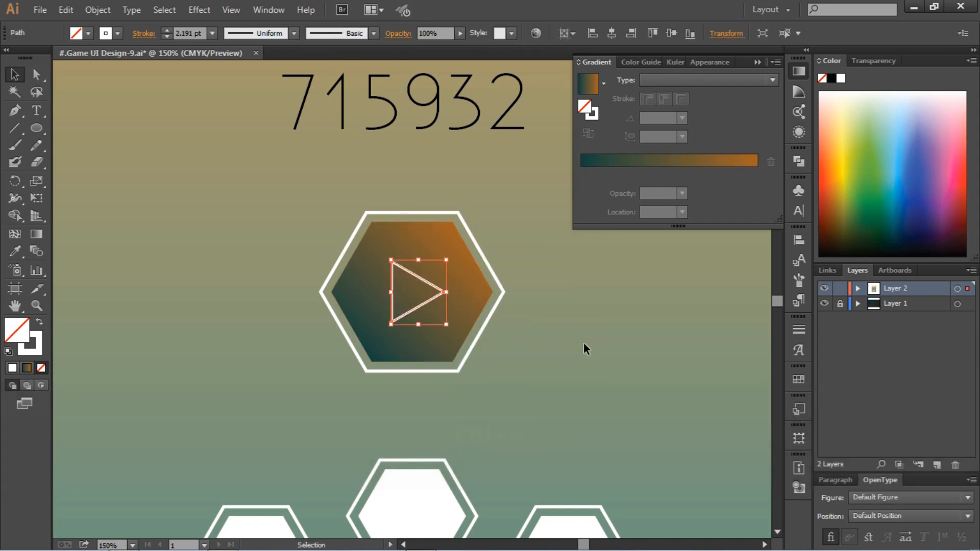
pyautogui.press('Up')
pyautogui.press('Up')
pyautogui.press('Left')
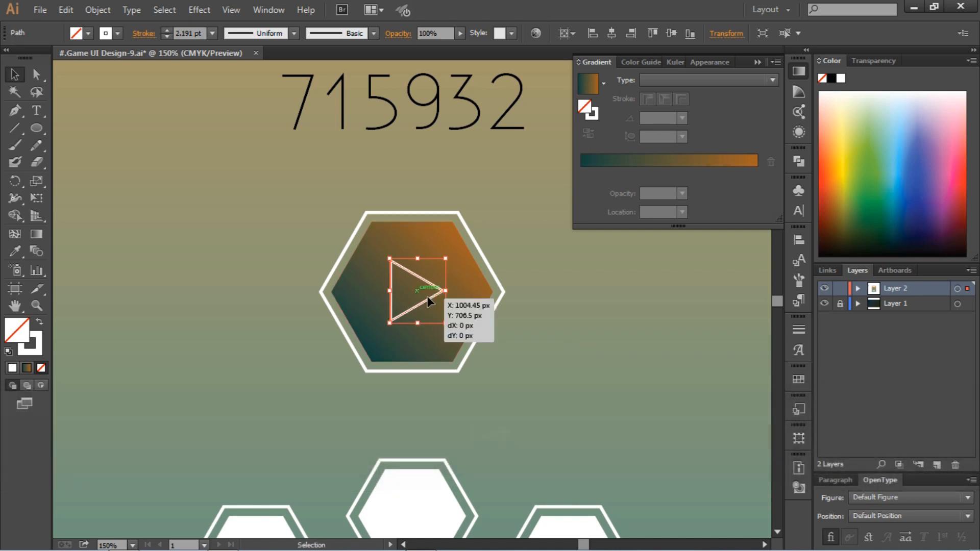
pyautogui.press('Left')
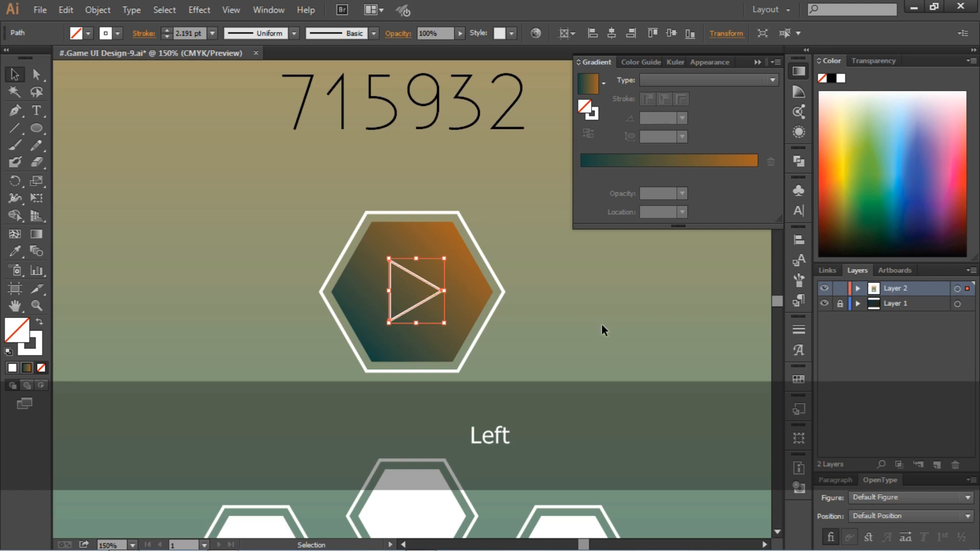
pyautogui.click(601, 324)
pyautogui.click(443, 290)
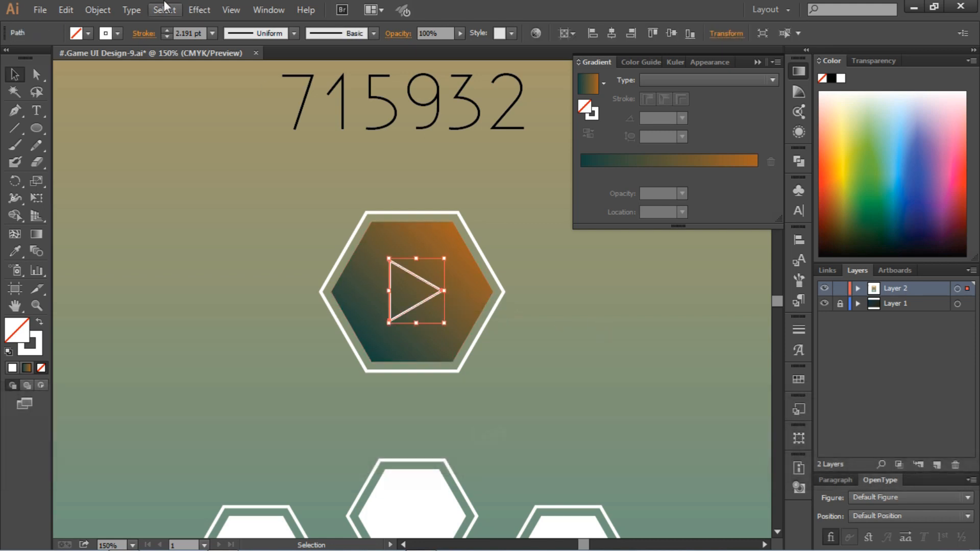
pyautogui.click(257, 164)
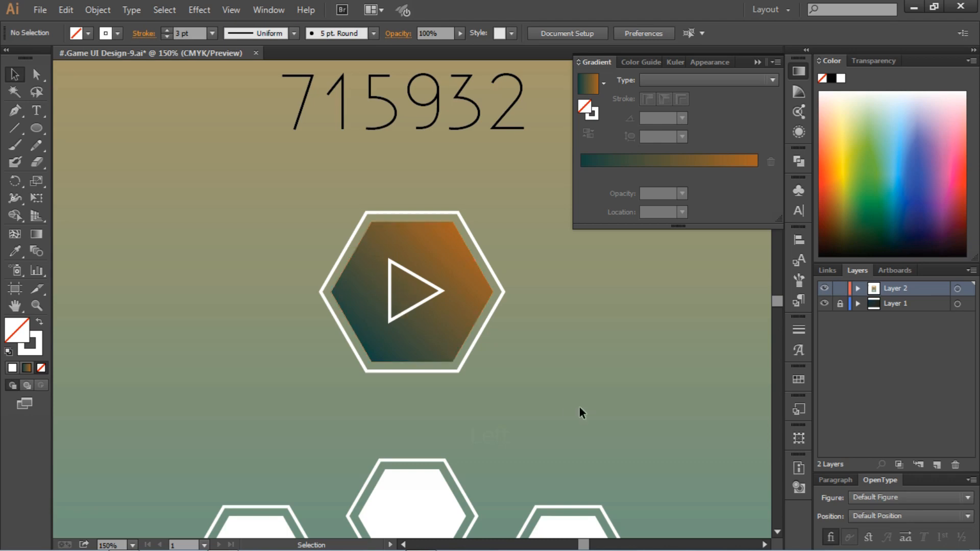
# Step: Fill the three small inner hexagons with the dark teal-to-orange gradient sampled from the middle swatch circle
pyautogui.hotkey('ctrl', '-')
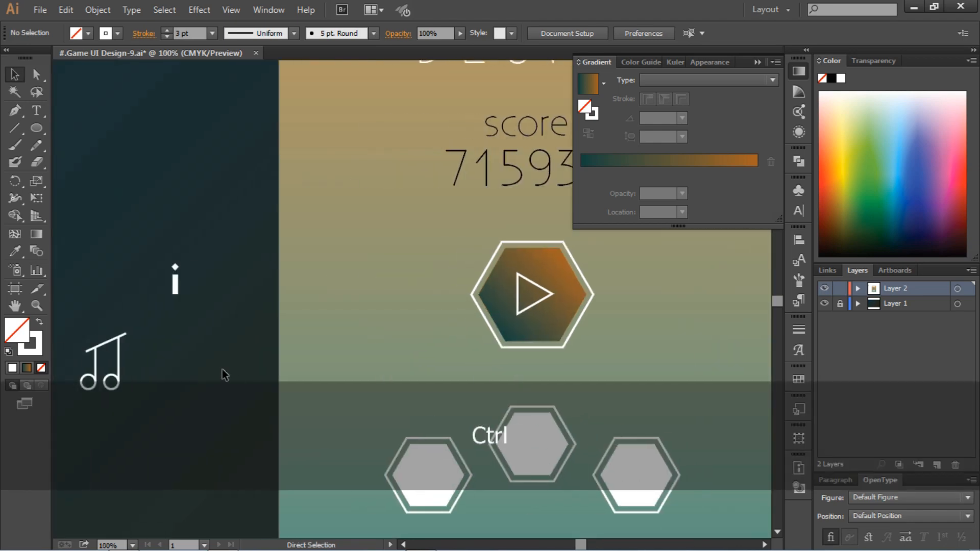
pyautogui.hscroll(-3, 242, 333)
pyautogui.scroll(-3, 426, 392)
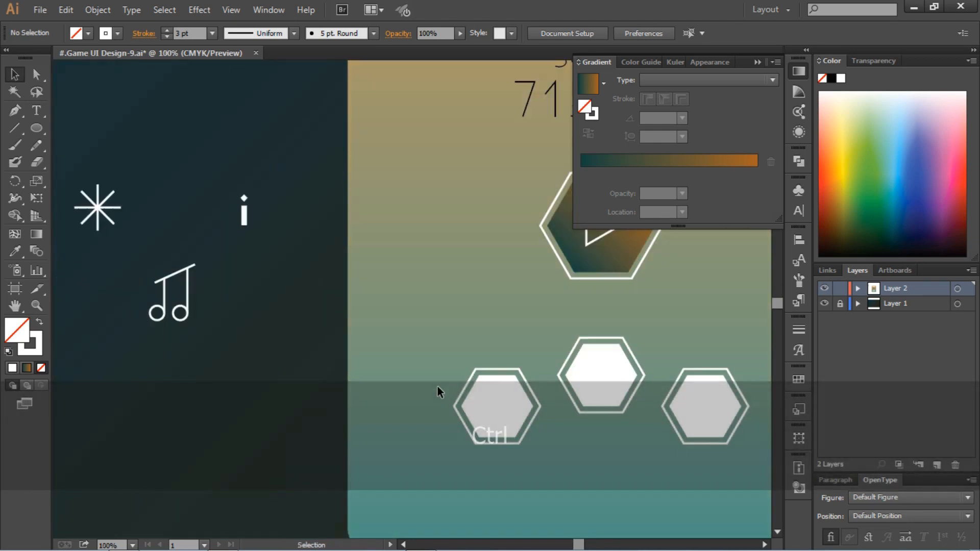
pyautogui.hotkey('ctrl', '0')
pyautogui.moveTo(475, 382); pyautogui.dragTo(395, 406)
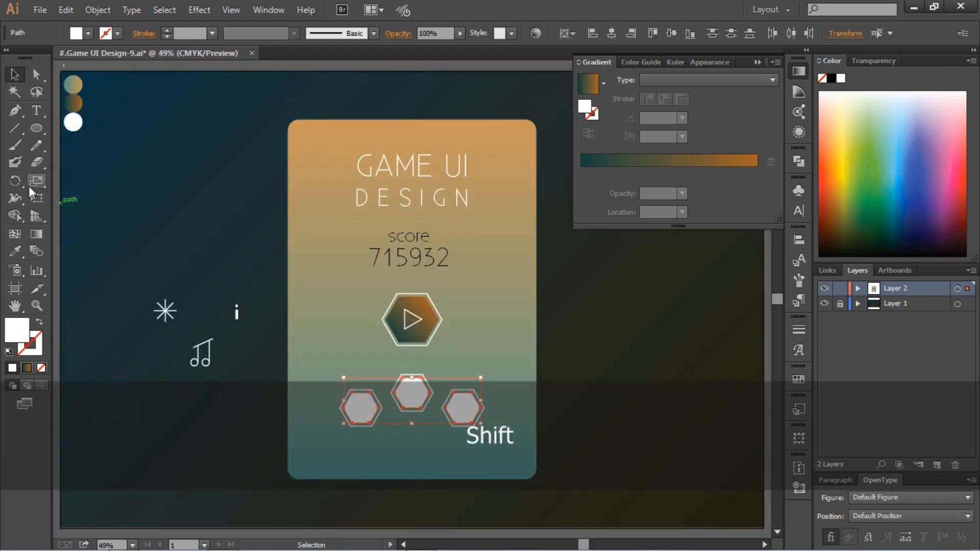
pyautogui.click(15, 252)
pyautogui.click(73, 103)
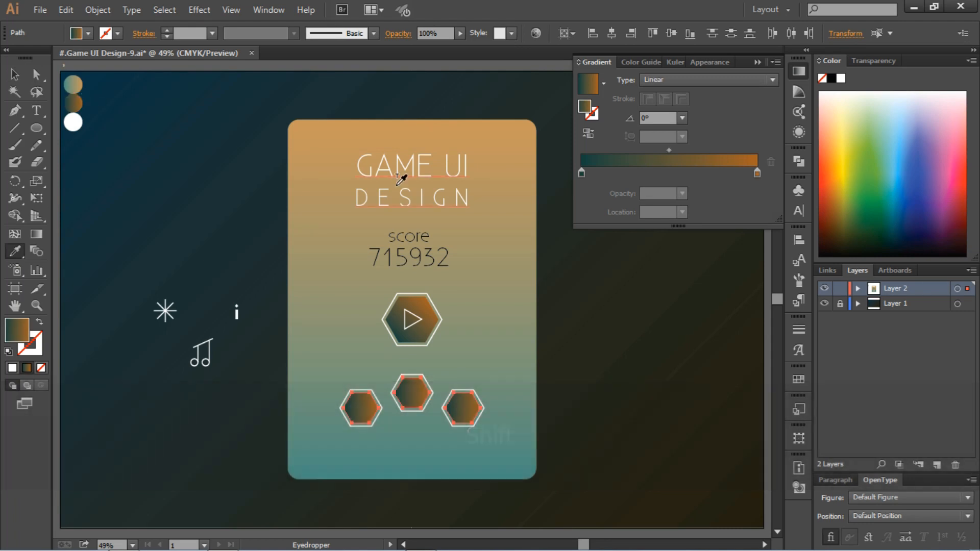
# Step: Set the gradient angle of the three small inner hexagons to 135°
pyautogui.click(685, 120)
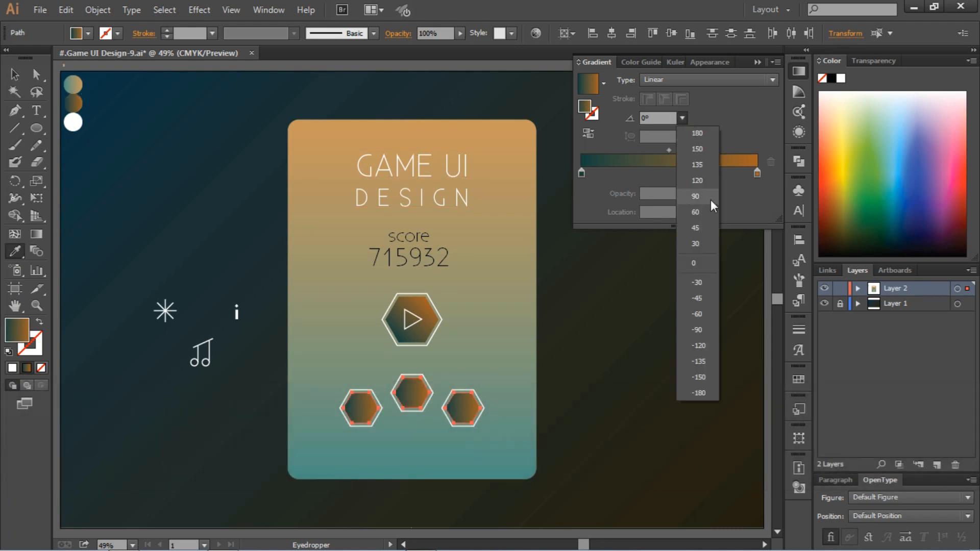
pyautogui.click(703, 164)
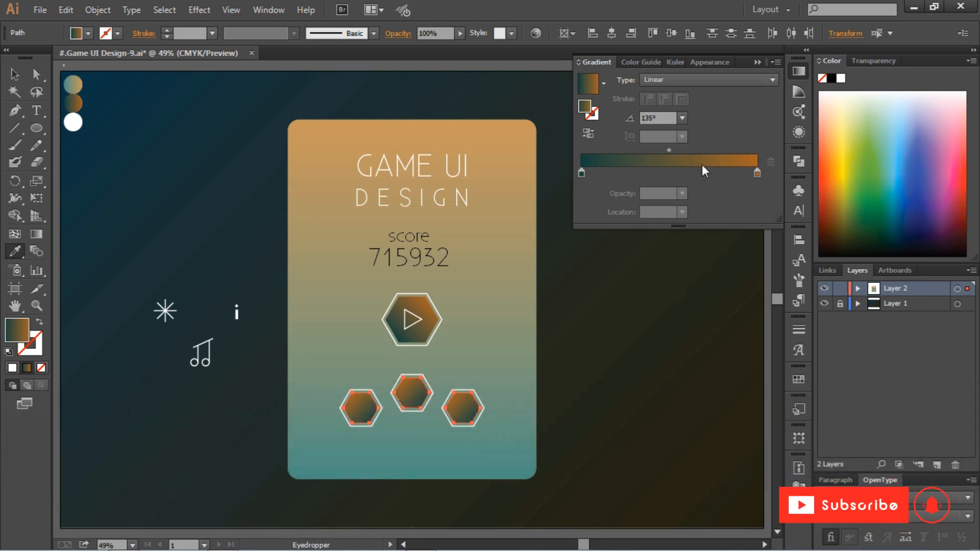
pyautogui.click(15, 75)
pyautogui.click(131, 144)
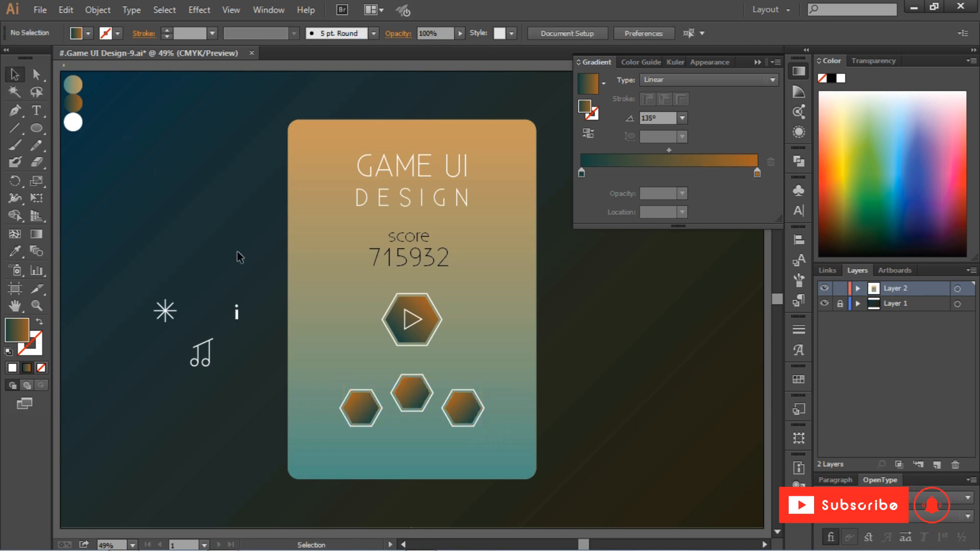
# Step: Scale the music note icon down proportionally
pyautogui.click(210, 351)
pyautogui.press('shift')
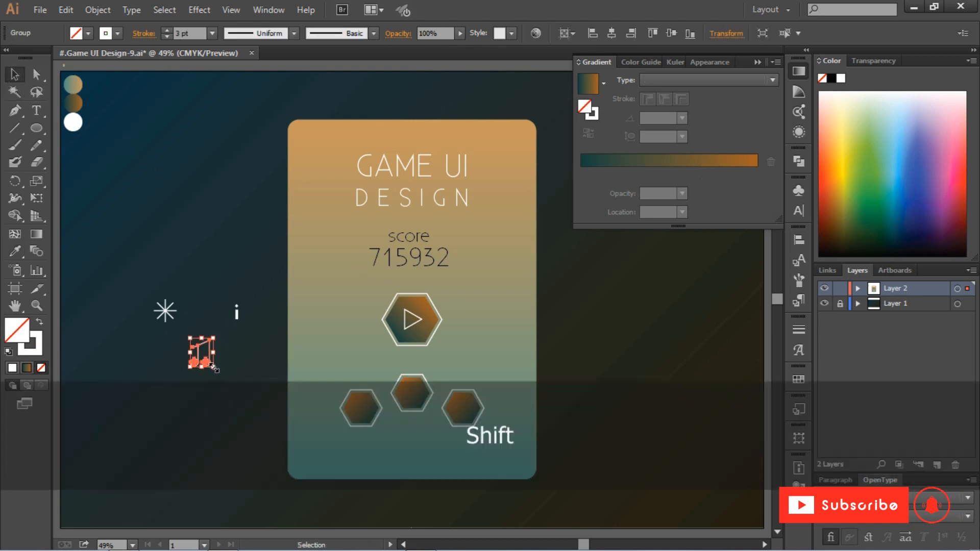
pyautogui.click(220, 368)
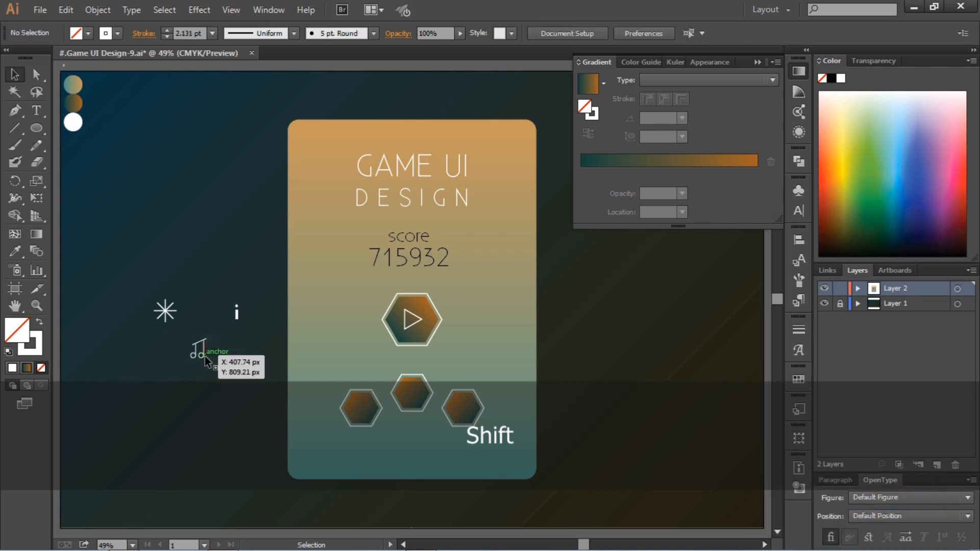
# Step: Place the music note, i and star icons inside the middle, right and left small hexagons respectively
pyautogui.moveTo(204, 356); pyautogui.dragTo(416, 401)
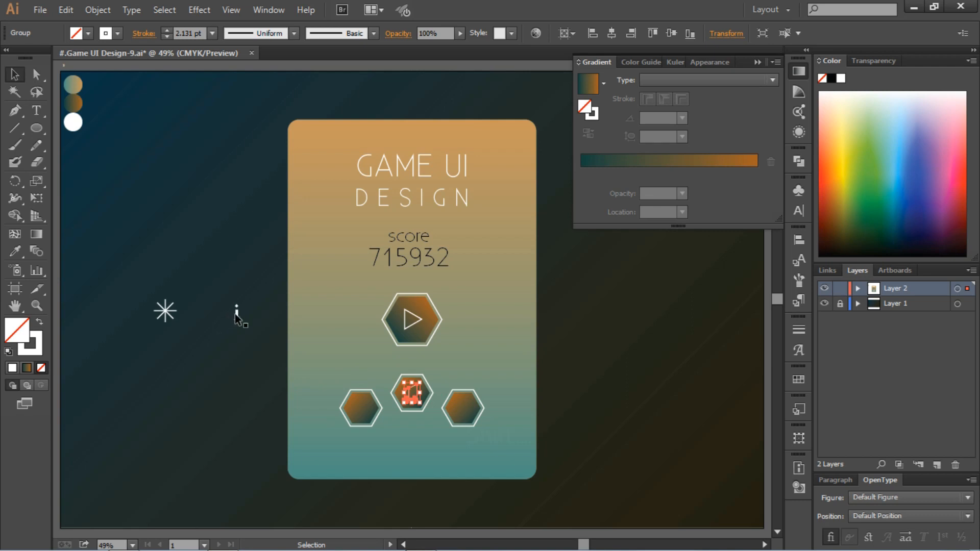
pyautogui.moveTo(235, 314); pyautogui.dragTo(460, 409)
pyautogui.moveTo(165, 312); pyautogui.dragTo(361, 407)
# Step: Fine-tune the i icon's position so it sits centered in the right small hexagon
pyautogui.hotkey('ctrl', '=')
pyautogui.hotkey('ctrl', '=')
pyautogui.hotkey('ctrl', '=')
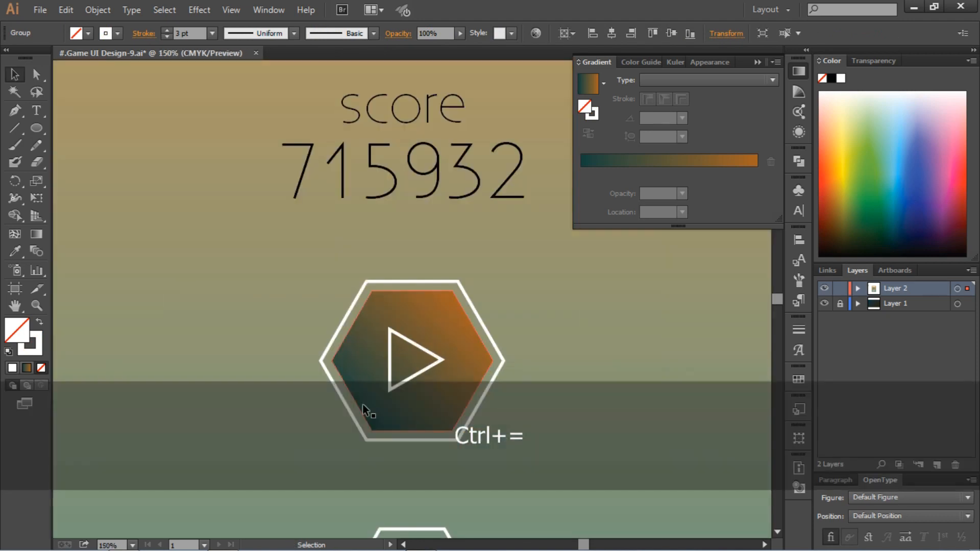
pyautogui.scroll(-6, 358, 388)
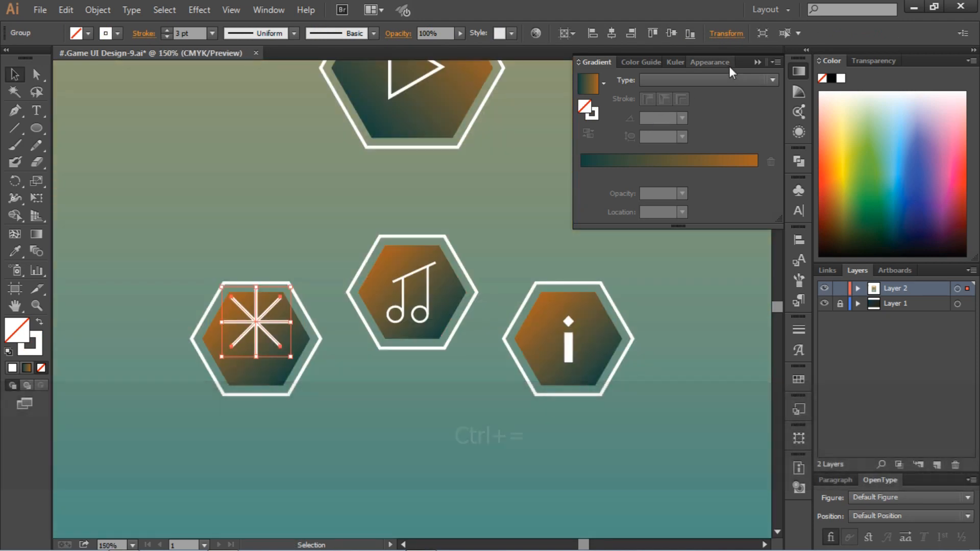
pyautogui.click(757, 62)
pyautogui.scroll(-3, 587, 265)
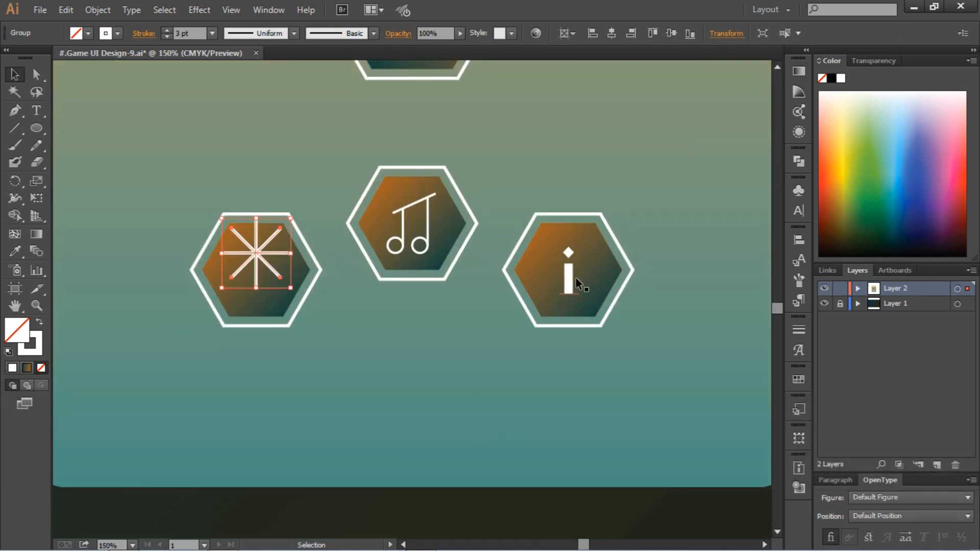
pyautogui.moveTo(568, 279); pyautogui.dragTo(568, 275)
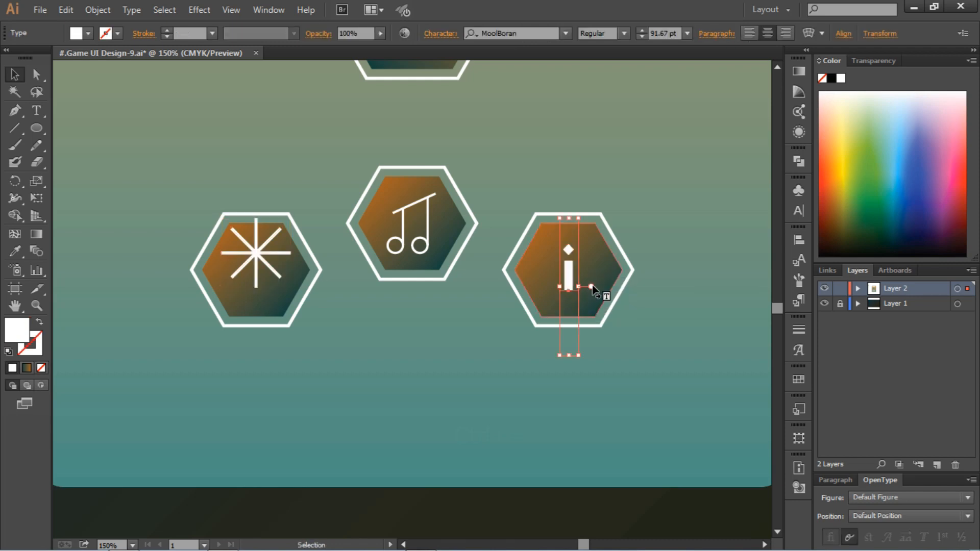
pyautogui.click(680, 345)
pyautogui.click(571, 289)
pyautogui.click(611, 153)
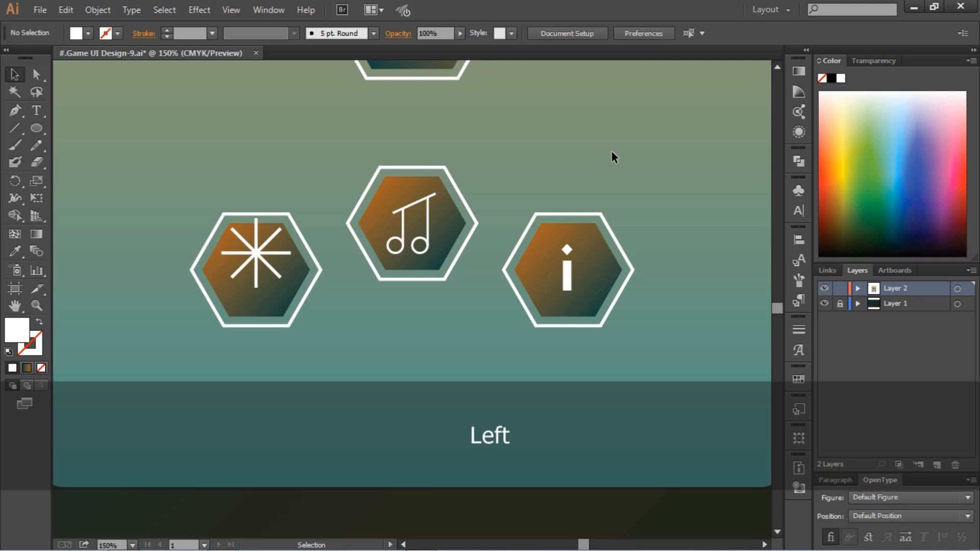
# Step: Shrink the music note slightly about its center inside the middle small hexagon
pyautogui.click(429, 244)
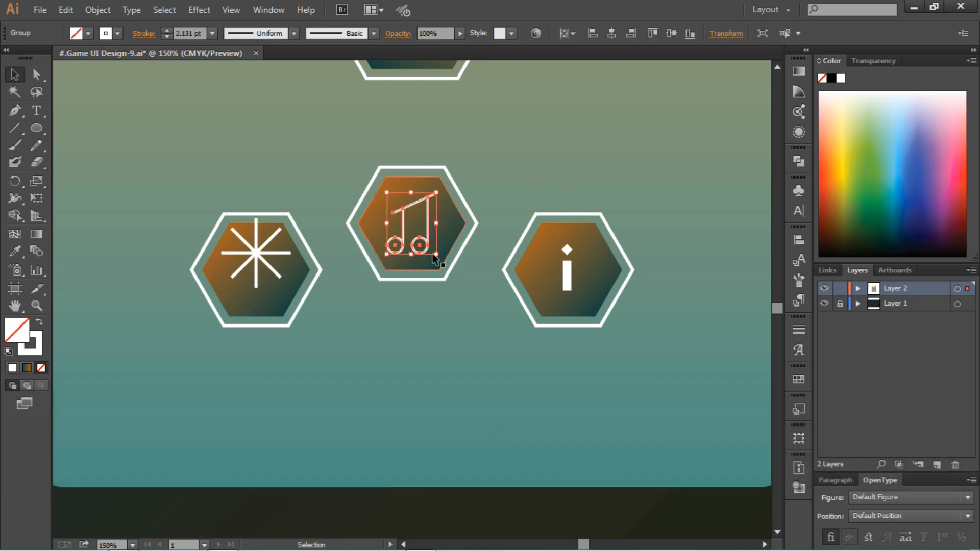
pyautogui.moveTo(436, 255); pyautogui.dragTo(432, 248)
# Step: Shrink the star icon proportionally and center it inside the left small hexagon
pyautogui.click(276, 271)
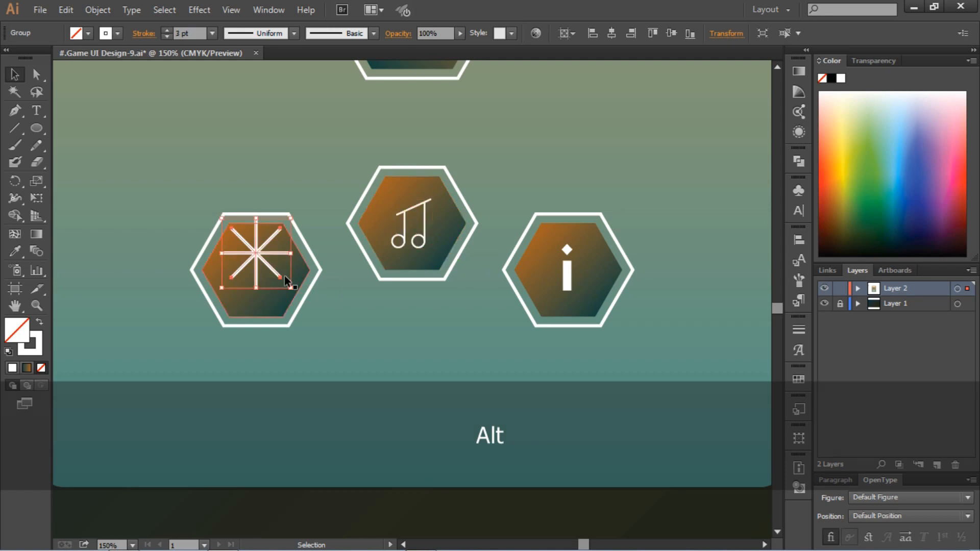
pyautogui.moveTo(287, 283)
pyautogui.mouseDown()
pyautogui.moveTo(258, 254)
pyautogui.moveTo(260, 279)
pyautogui.moveTo(277, 290)
pyautogui.mouseUp()
pyautogui.click(345, 299)
pyautogui.click(273, 269)
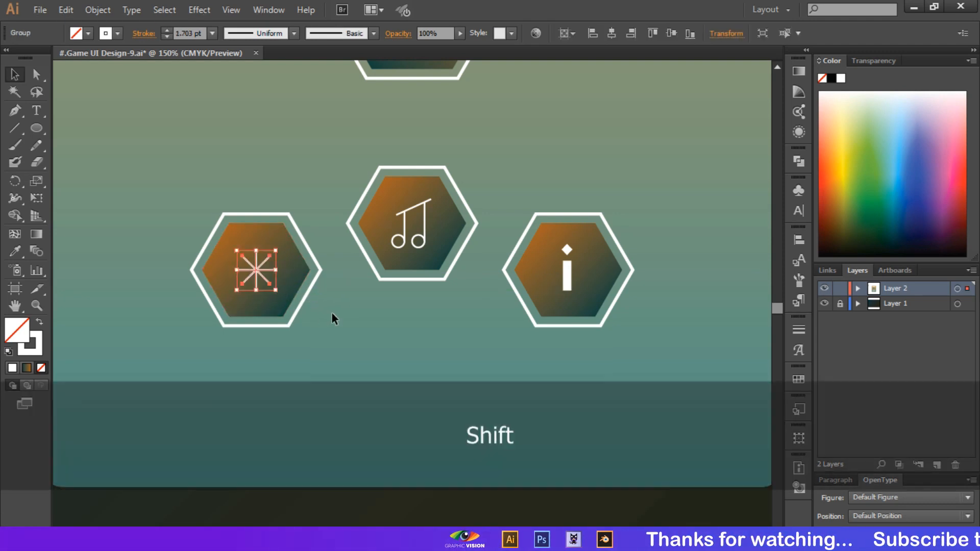
pyautogui.click(333, 318)
# Step: Scale the music note down a little more about its center in the middle small hexagon
pyautogui.click(430, 233)
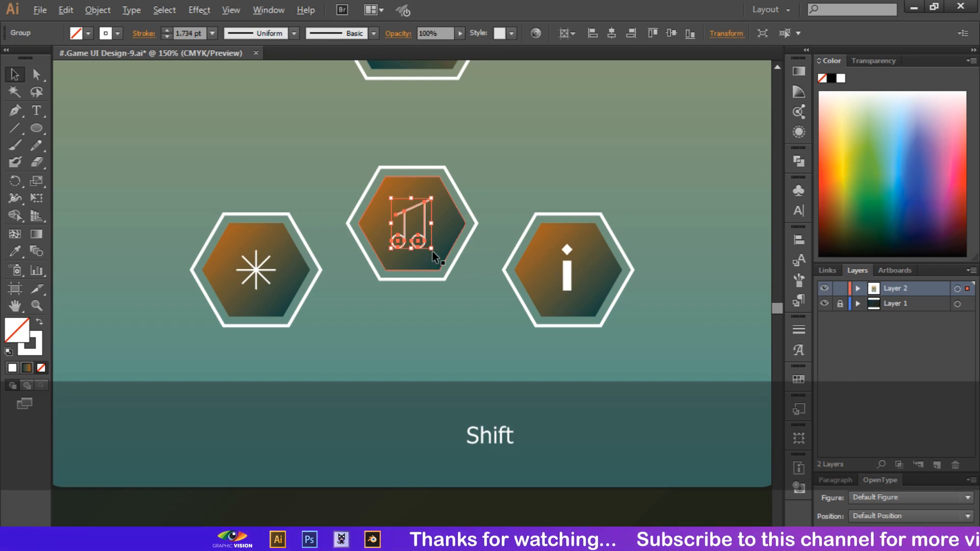
pyautogui.moveTo(433, 255); pyautogui.dragTo(428, 247)
pyautogui.click(440, 330)
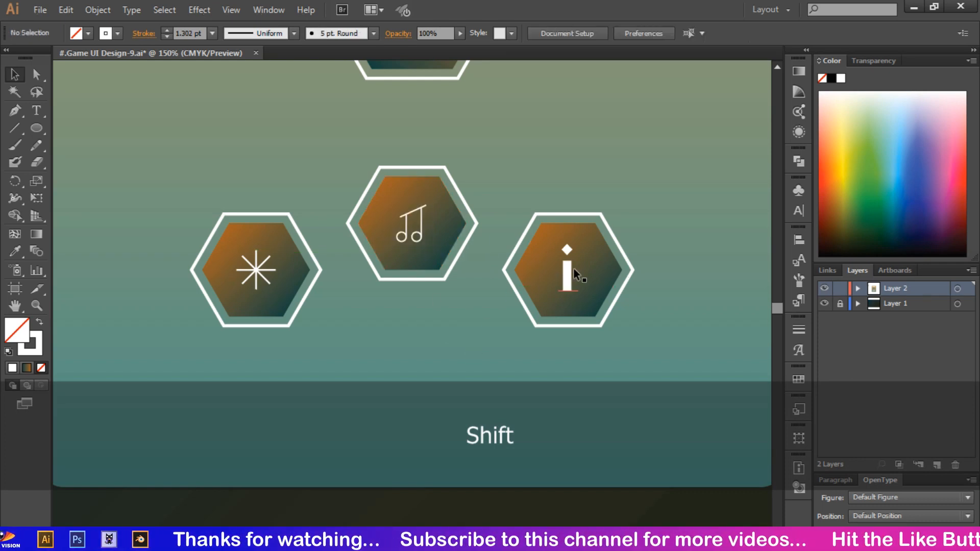
# Step: Set the i icon's font size to 72 pt and move it slightly up to re-center it in the right small hexagon
pyautogui.click(570, 271)
pyautogui.click(687, 33)
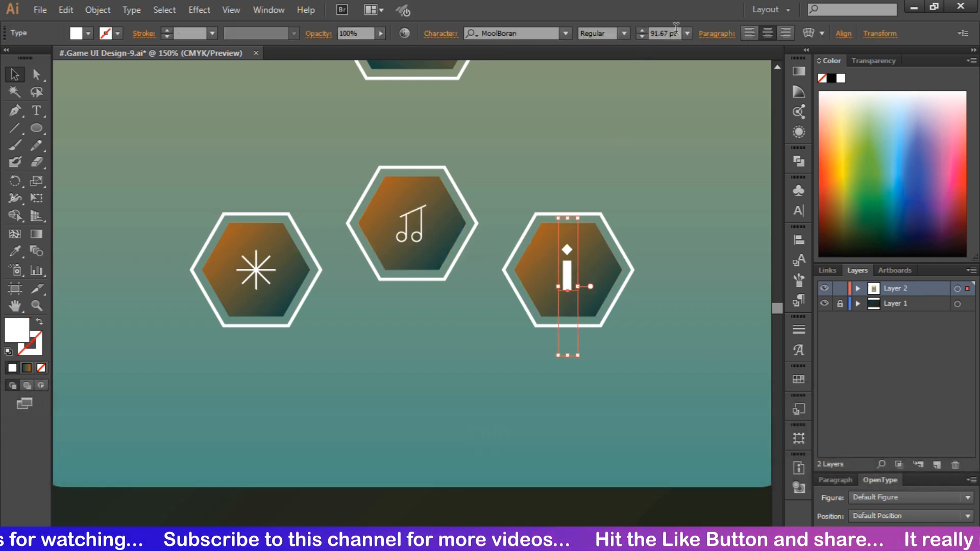
pyautogui.click(704, 289)
pyautogui.click(703, 288)
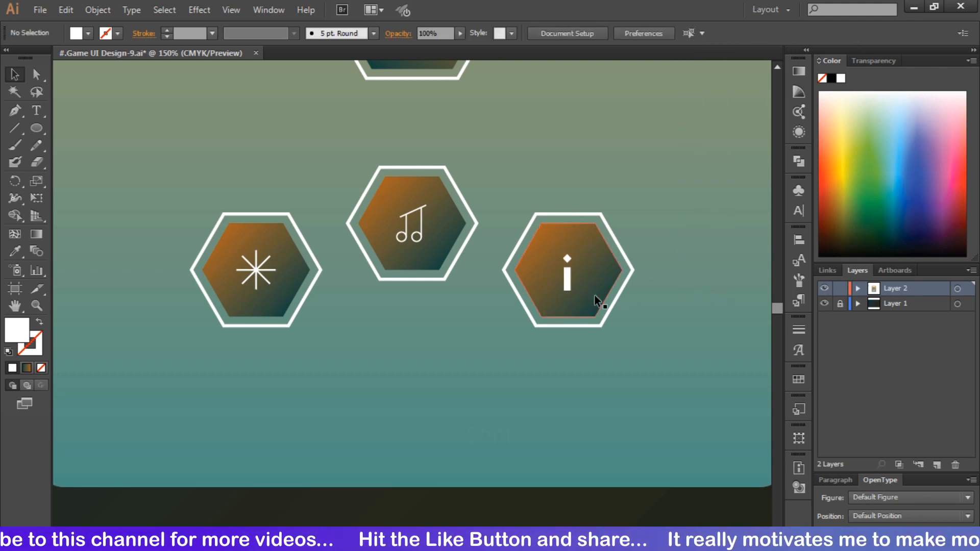
pyautogui.moveTo(568, 279); pyautogui.dragTo(568, 279)
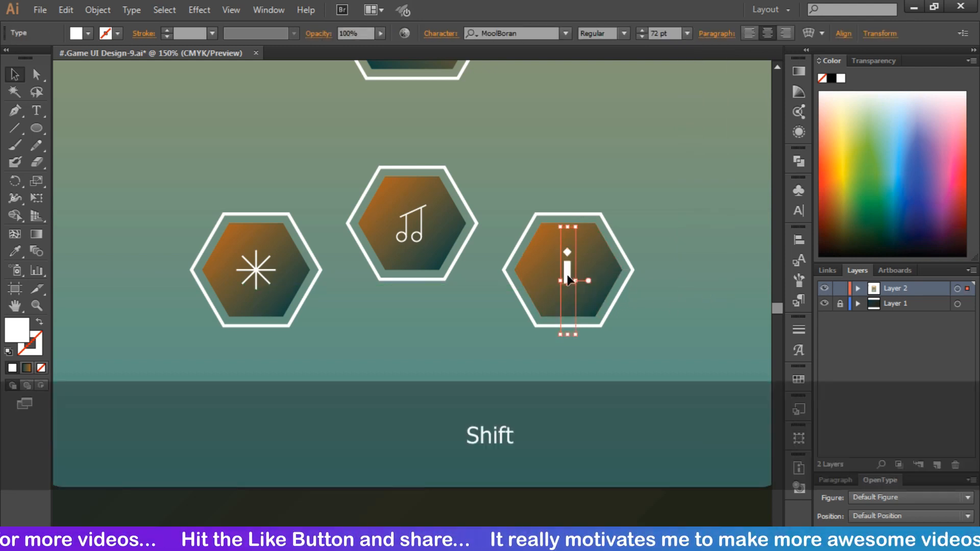
# Step: Set the stroke weight of both the music note and the star icon to 3 pt
pyautogui.click(421, 233)
pyautogui.keyDown('shift'); pyautogui.click(268, 255); pyautogui.keyUp('shift')
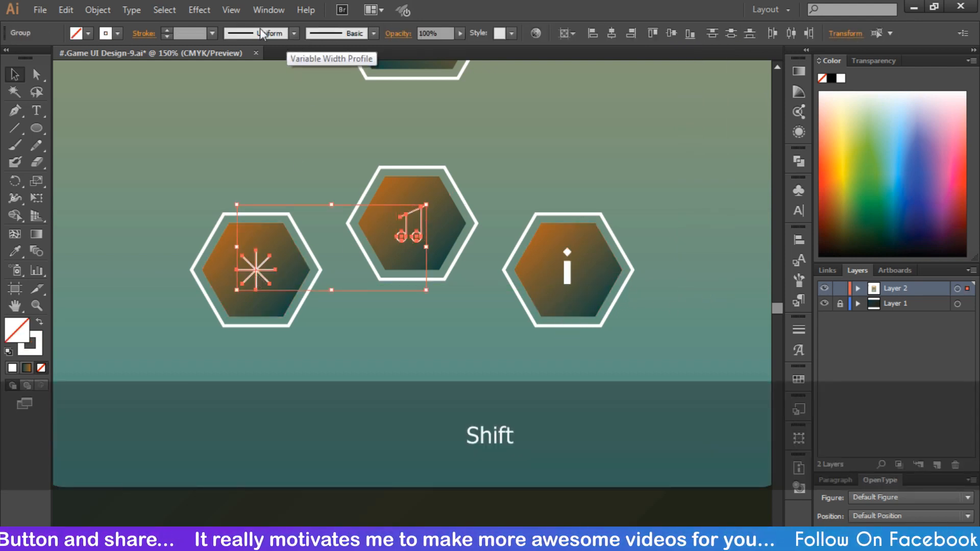
pyautogui.click(191, 32)
pyautogui.scroll(3, 191, 32)
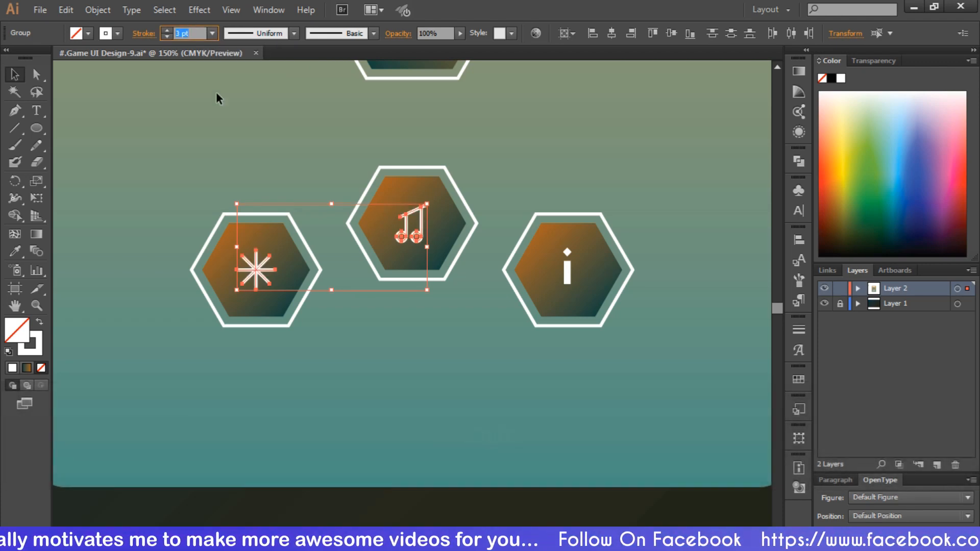
pyautogui.click(250, 151)
# Step: Draw a small circle with a white 3 pt outline and no fill on the dark background left of the card
pyautogui.hotkey('ctrl', '-')
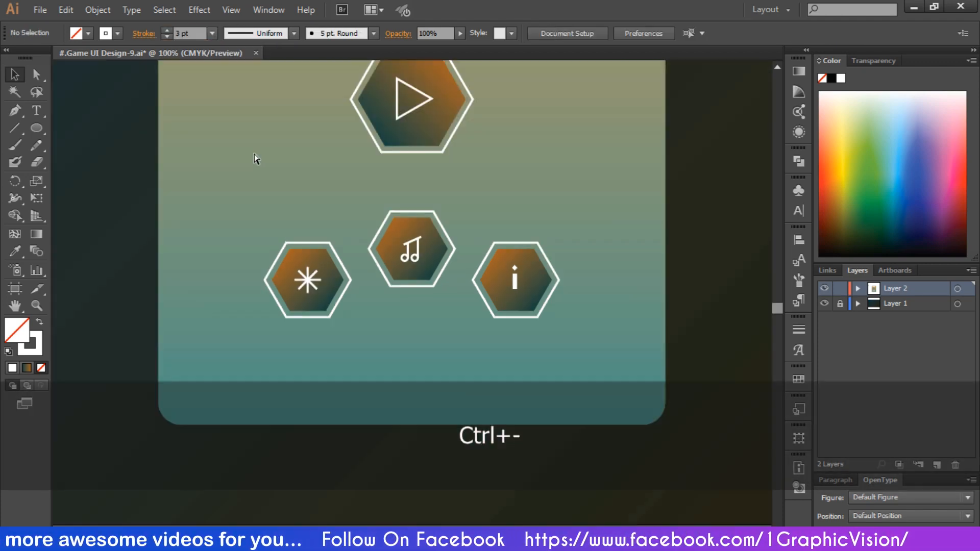
pyautogui.hotkey('ctrl', '0')
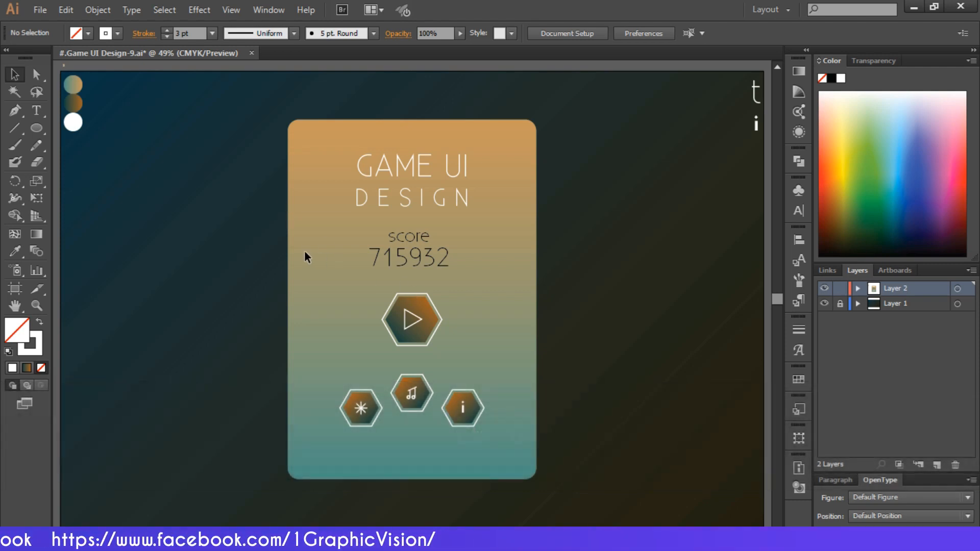
pyautogui.click(34, 130)
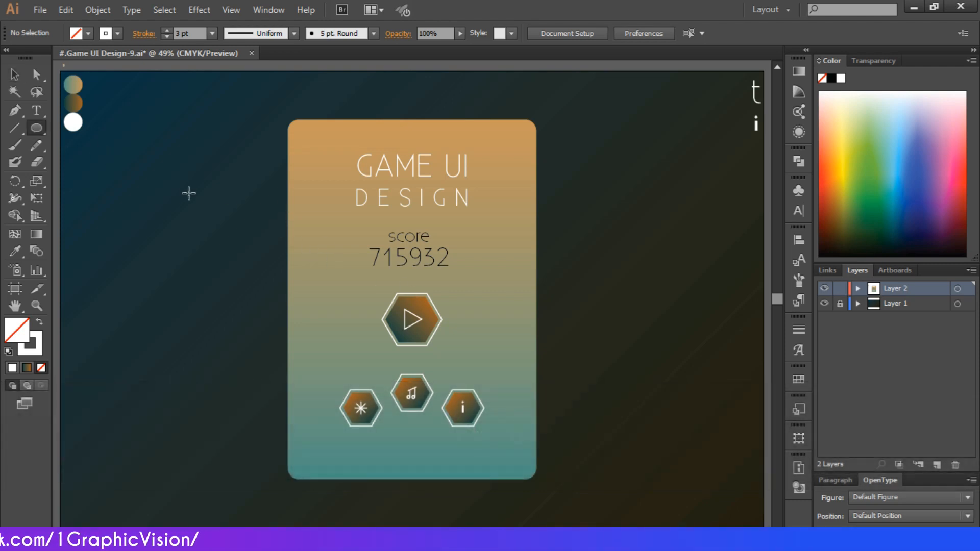
pyautogui.moveTo(188, 192); pyautogui.dragTo(210, 214)
pyautogui.click(14, 74)
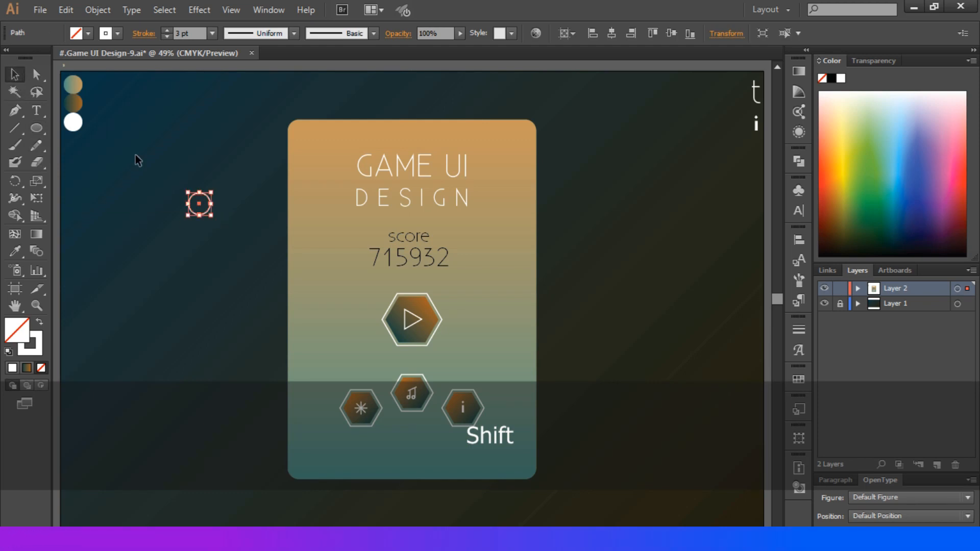
pyautogui.click(175, 173)
# Step: Duplicate the circle twice to form a triangular share-icon layout, and nudge the left circle slightly toward the other two
pyautogui.click(206, 213)
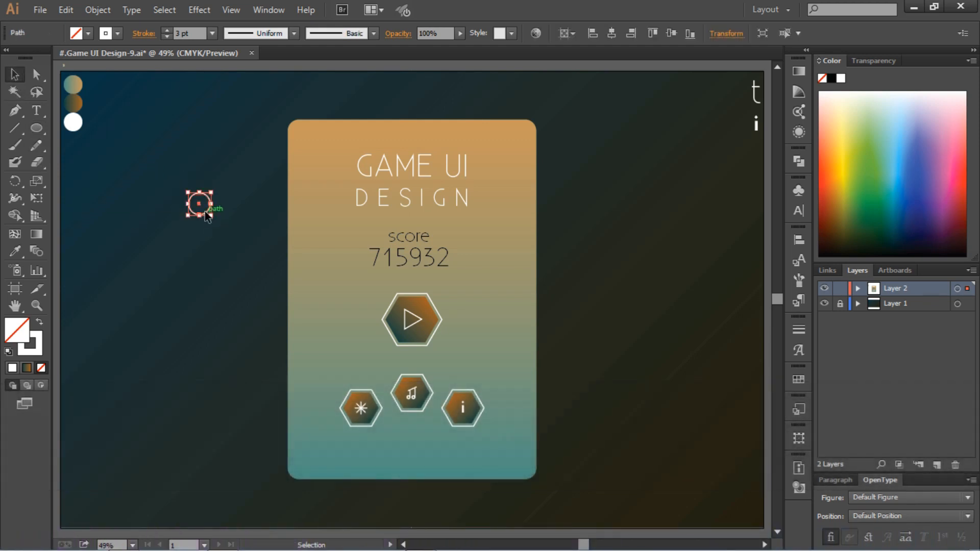
pyautogui.moveTo(205, 213); pyautogui.dragTo(168, 232)
pyautogui.click(170, 263)
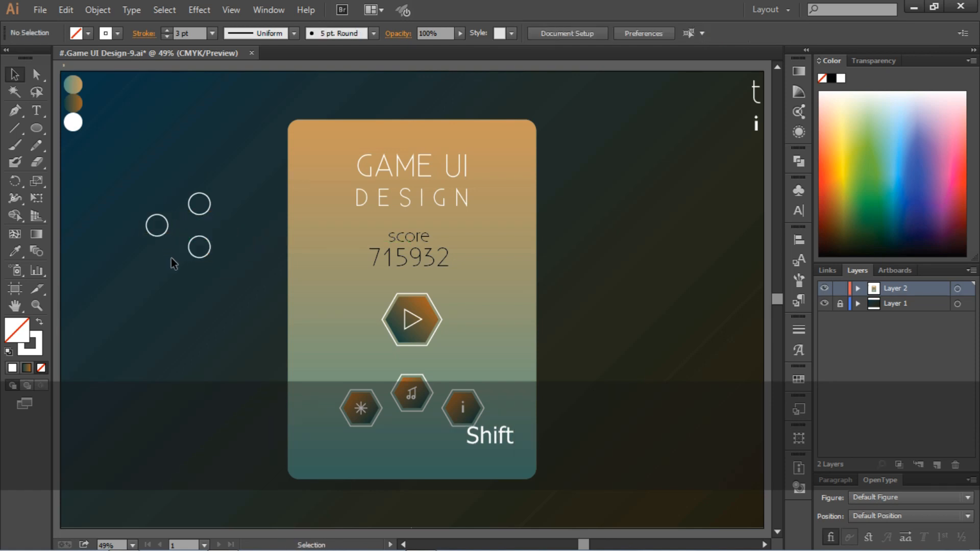
pyautogui.click(161, 226)
pyautogui.press('Right')
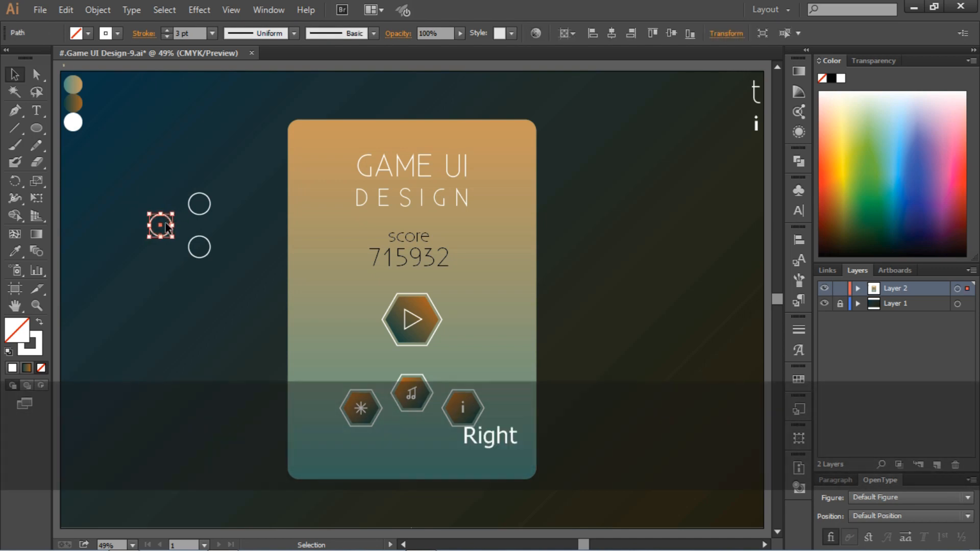
# Step: Draw two straight lines from the left circle's center to the centers of the upper and lower circles
pyautogui.click(15, 128)
pyautogui.click(168, 204)
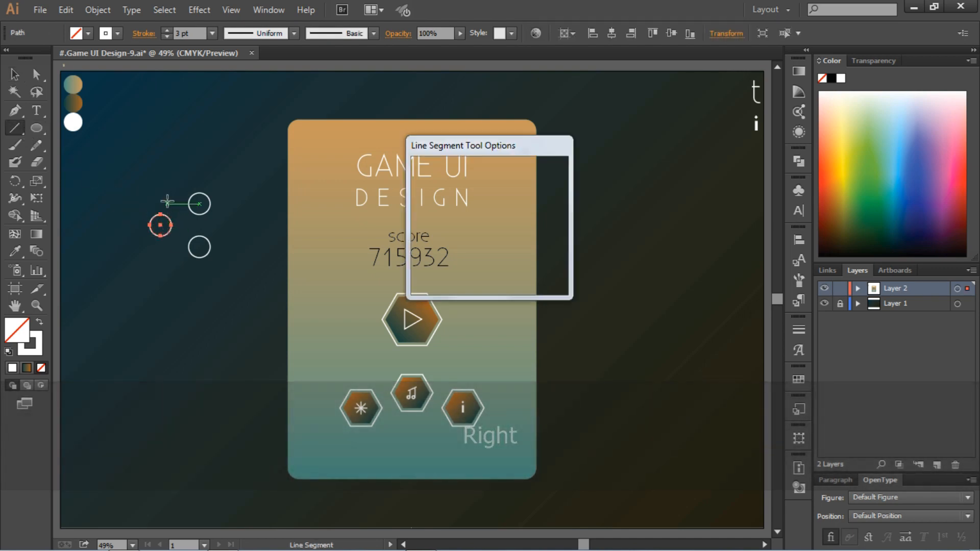
pyautogui.click(526, 263)
pyautogui.keyDown('ctrl'); pyautogui.click(180, 216); pyautogui.keyUp('ctrl')
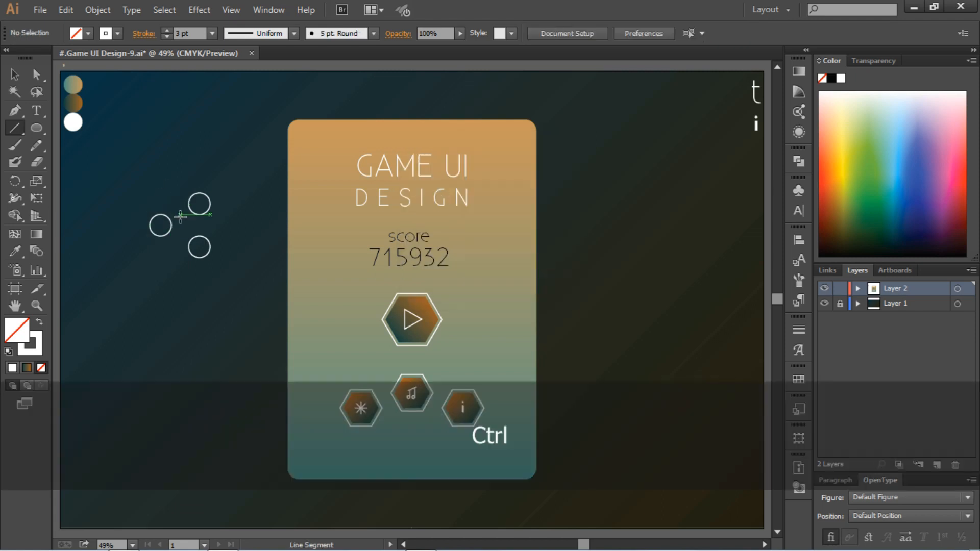
pyautogui.moveTo(161, 225); pyautogui.dragTo(199, 248)
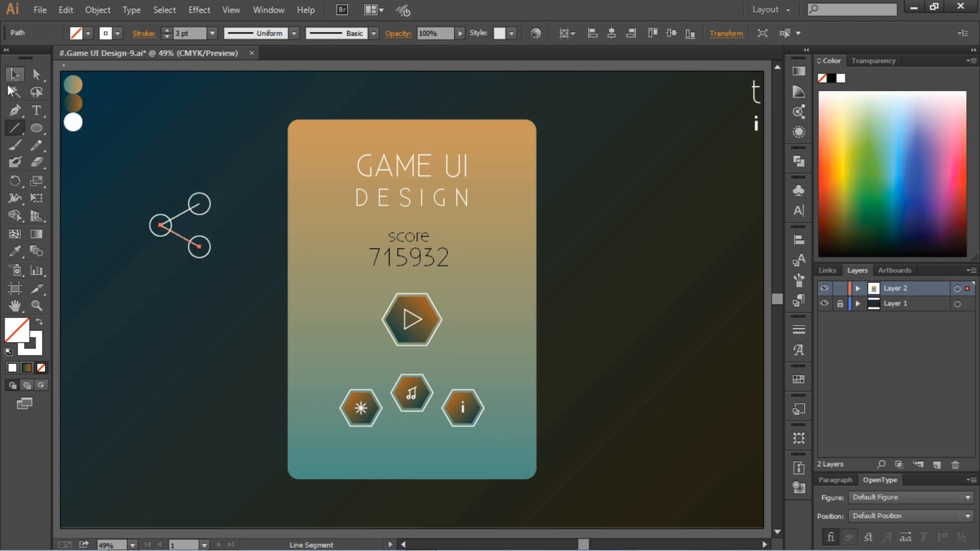
pyautogui.click(14, 75)
pyautogui.click(113, 143)
# Step: Shorten the lower connecting line at both ends so it stops at the outlines of the left and lower circles
pyautogui.hotkey('ctrl', '=')
pyautogui.hotkey('ctrl', '=')
pyautogui.hotkey('ctrl', '=')
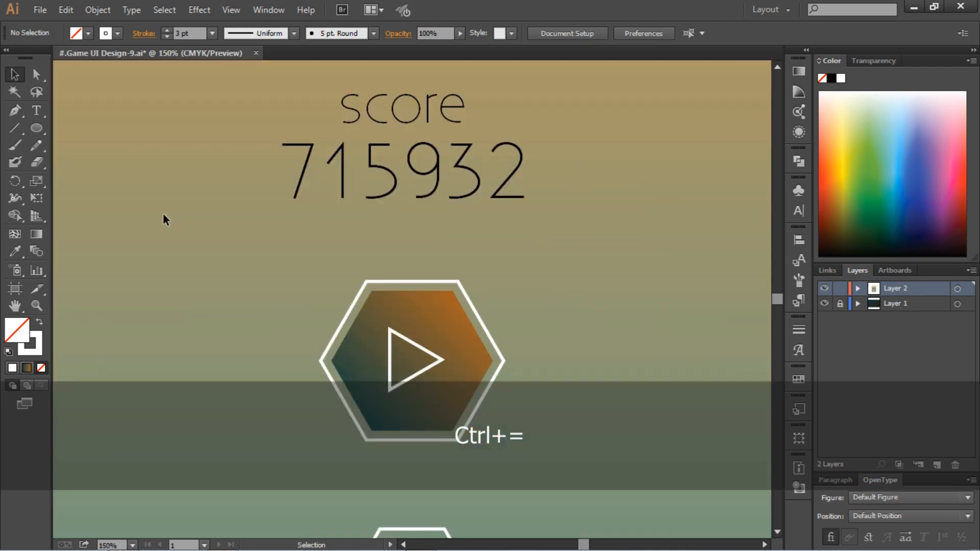
pyautogui.hscroll(-8, 163, 215)
pyautogui.hscroll(-5, 164, 216)
pyautogui.scroll(3, 176, 219)
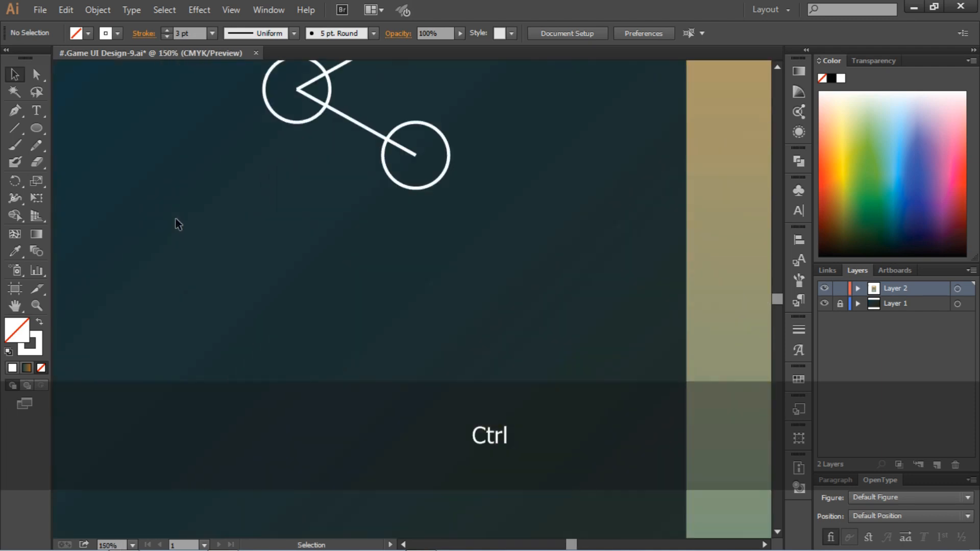
pyautogui.click(43, 81)
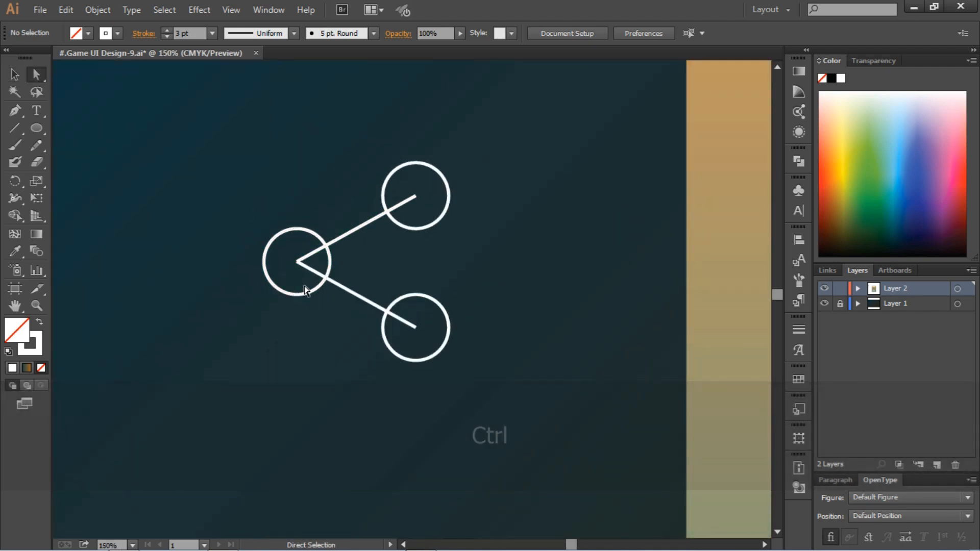
pyautogui.click(297, 263)
pyautogui.moveTo(298, 262); pyautogui.dragTo(325, 277)
pyautogui.click(385, 263)
pyautogui.hotkey('ctrl', 'z')
pyautogui.click(417, 328)
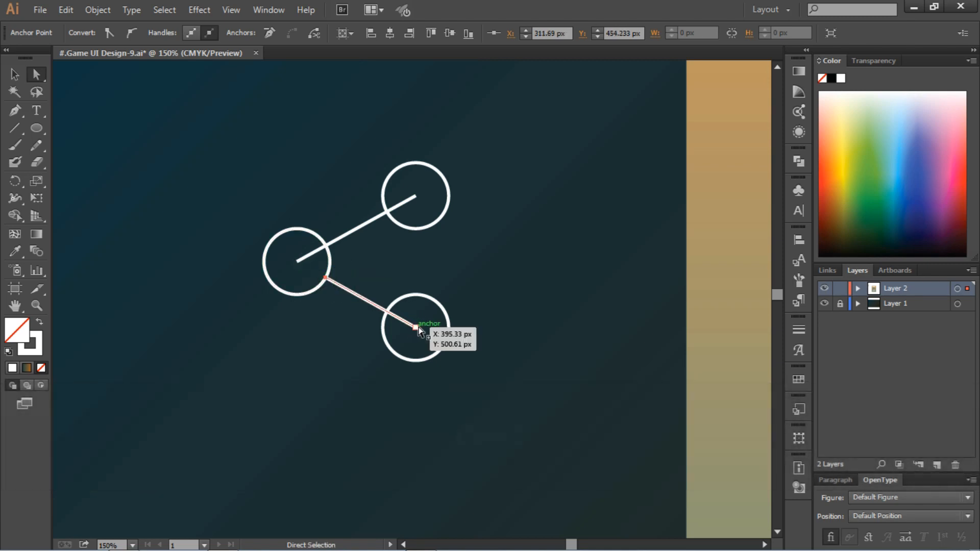
pyautogui.moveTo(416, 330); pyautogui.dragTo(387, 311)
# Step: Shorten the upper connecting line at both ends so it stops at the outlines of the left and upper circles
pyautogui.click(298, 264)
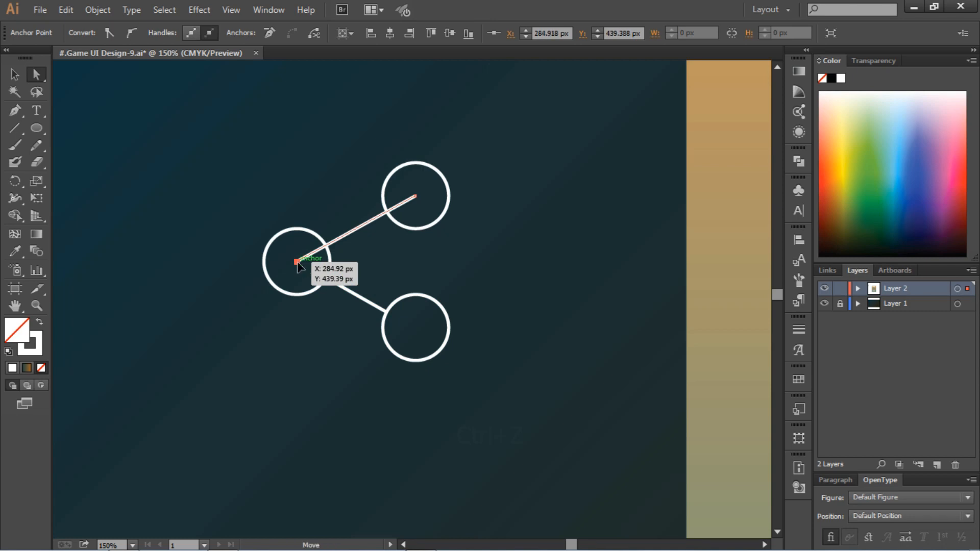
pyautogui.moveTo(299, 264); pyautogui.dragTo(325, 245)
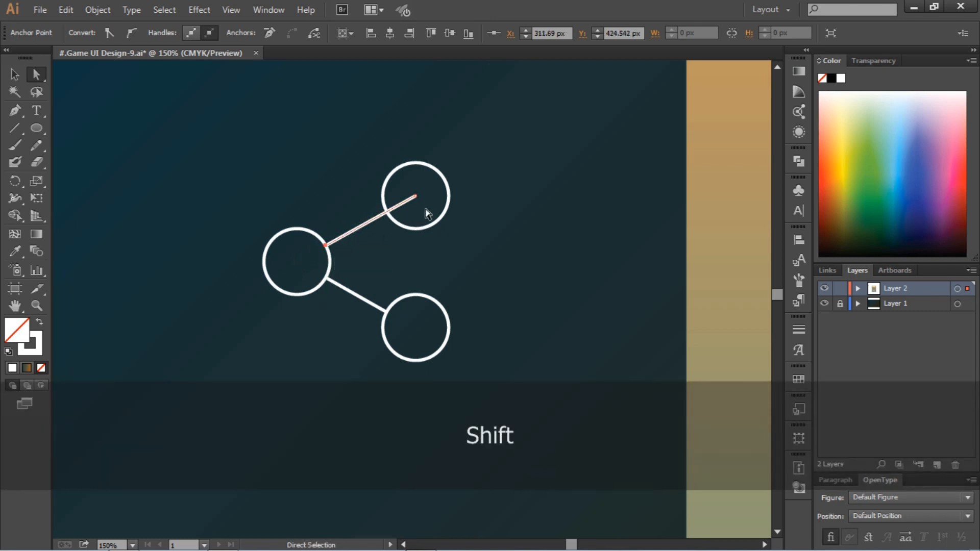
pyautogui.moveTo(416, 196); pyautogui.dragTo(386, 213)
pyautogui.click(273, 197)
# Step: Select all parts of the share icon, scale them down proportionally and set their stroke weight to 3 pt
pyautogui.click(14, 74)
pyautogui.moveTo(216, 116)
pyautogui.mouseDown()
pyautogui.moveTo(380, 272)
pyautogui.moveTo(484, 393)
pyautogui.moveTo(376, 230)
pyautogui.moveTo(353, 258)
pyautogui.mouseUp()
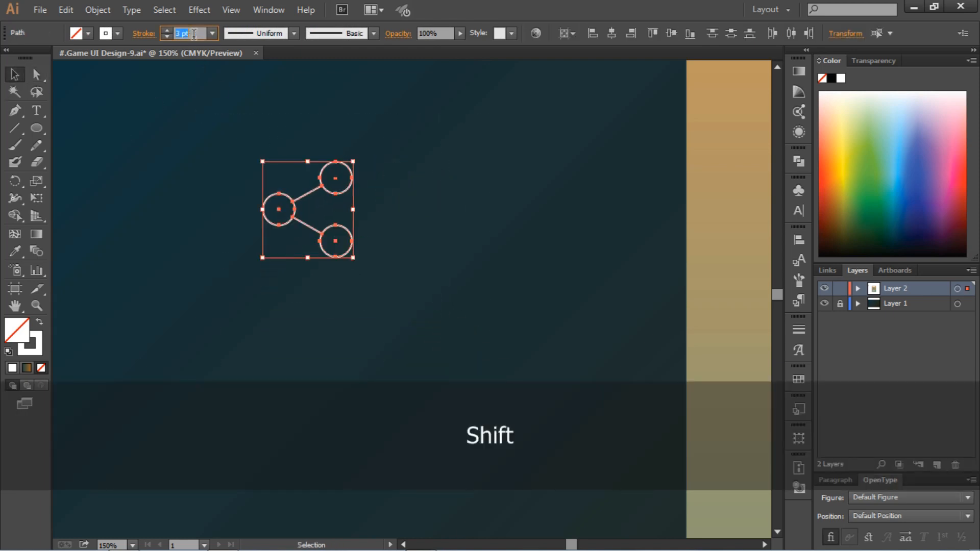
pyautogui.hotkey('ctrl', '-')
pyautogui.hotkey('ctrl', '0')
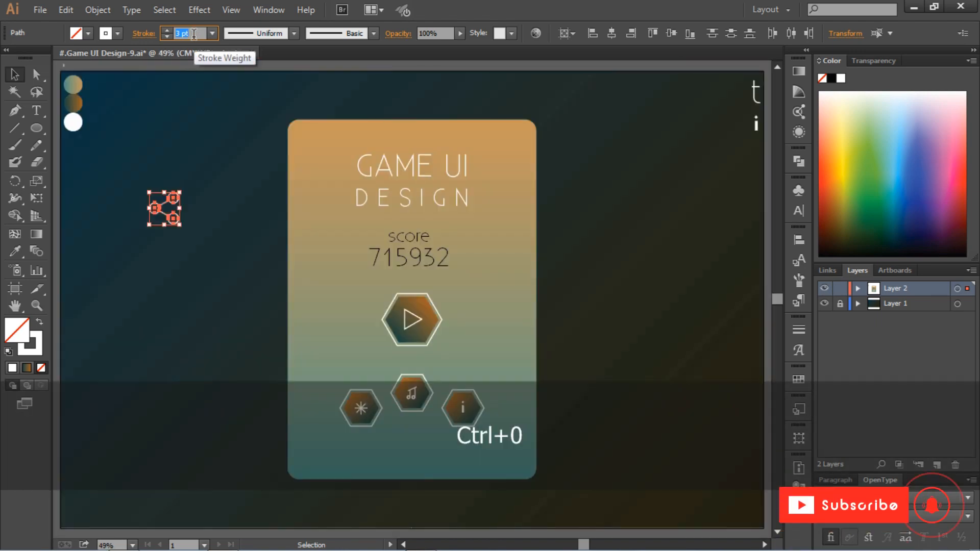
pyautogui.moveTo(180, 225)
pyautogui.mouseDown()
pyautogui.moveTo(182, 214)
pyautogui.moveTo(174, 219)
pyautogui.mouseUp()
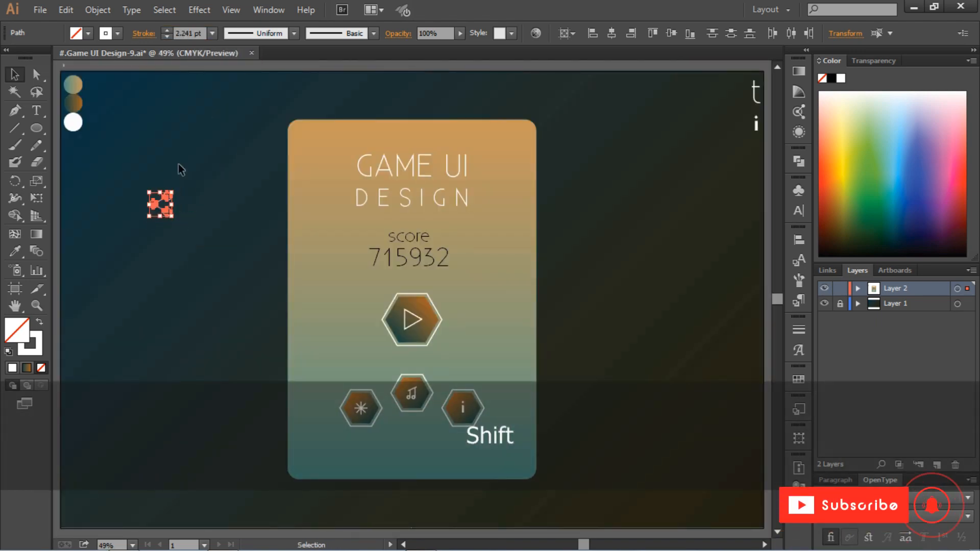
# Step: Group the share icon's parts and place the icon in the card's upper-left corner beside the title
pyautogui.rightClick(161, 197)
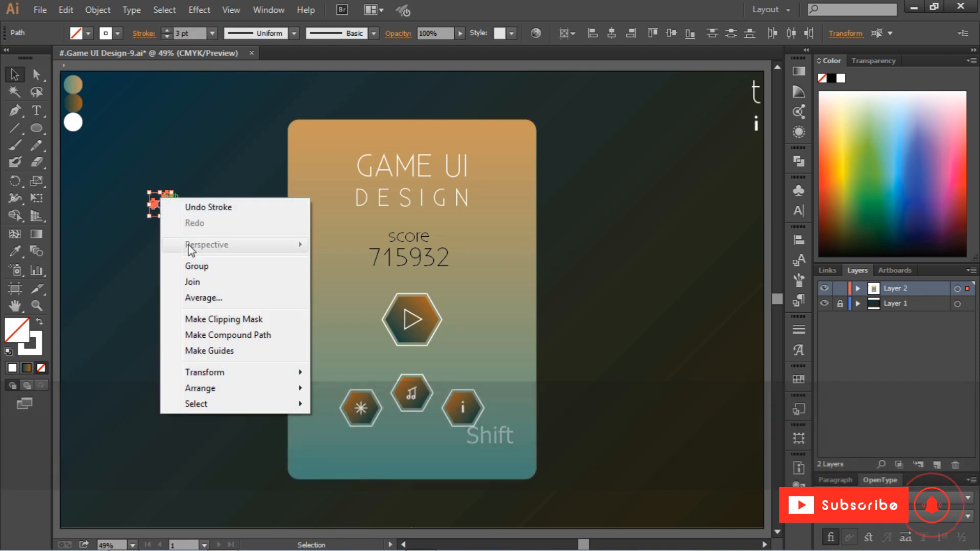
pyautogui.click(196, 265)
pyautogui.click(177, 216)
pyautogui.moveTo(171, 214); pyautogui.dragTo(321, 147)
pyautogui.click(332, 102)
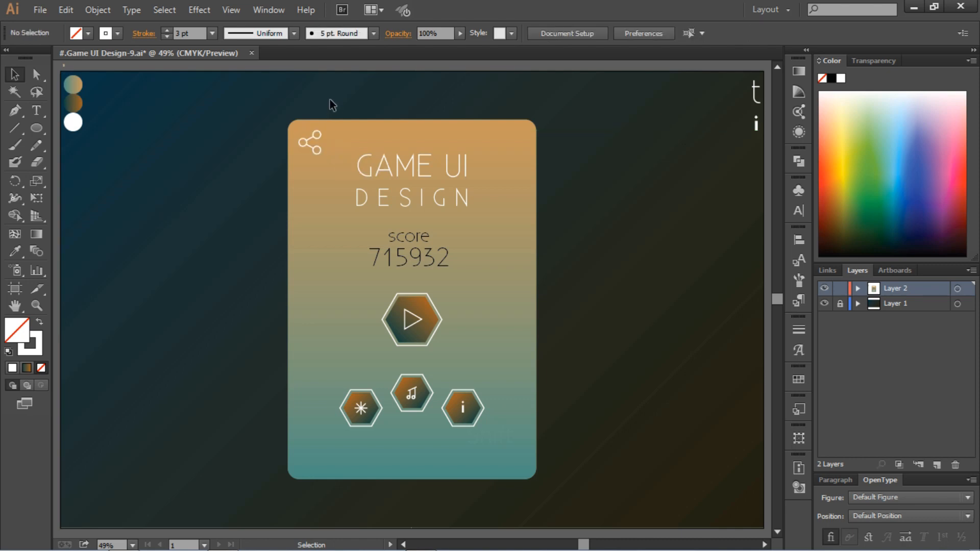